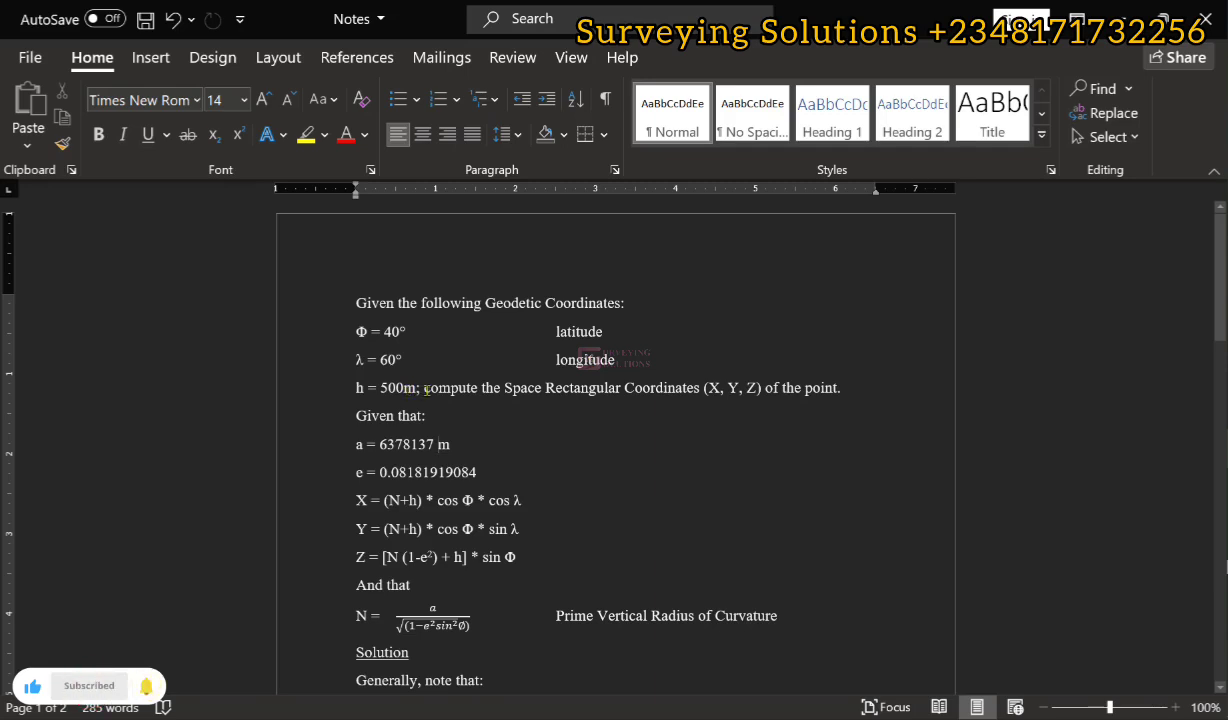
# Step: Examine the problem's geodetic coordinates, the constants a and e, and the formulas for X, Y, Z, N, f and e
pyautogui.scroll(-2, 426, 390)
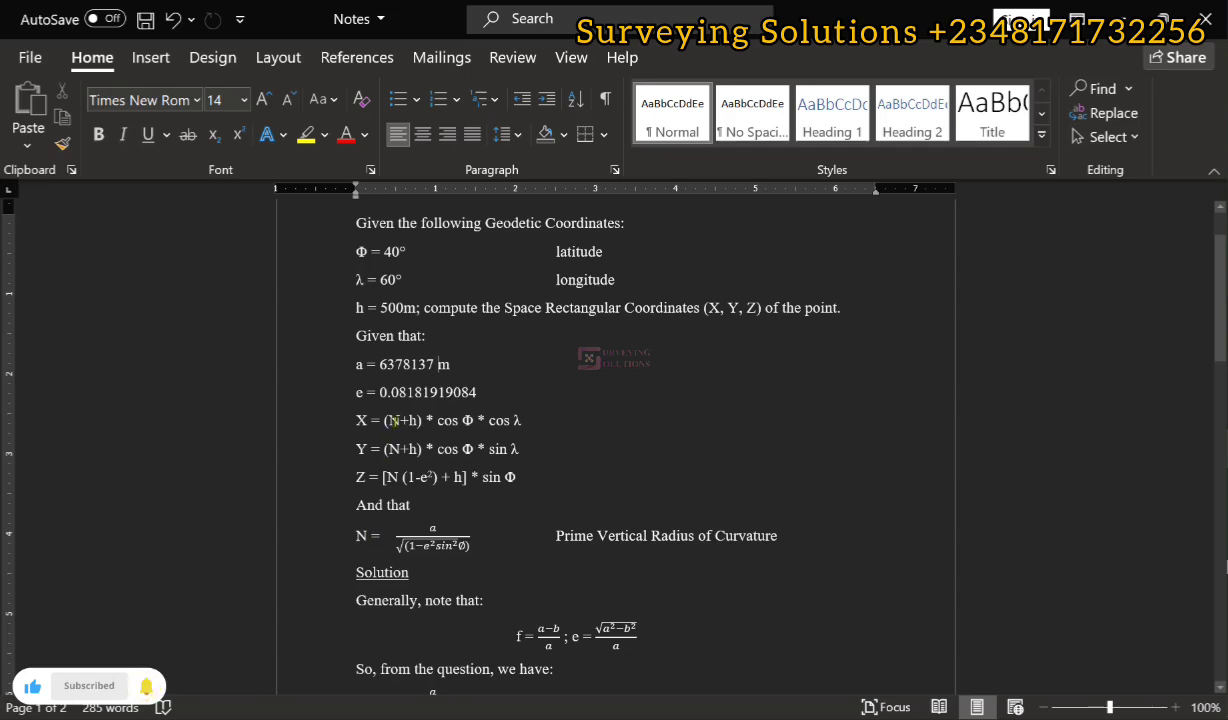
pyautogui.scroll(-1, 406, 535)
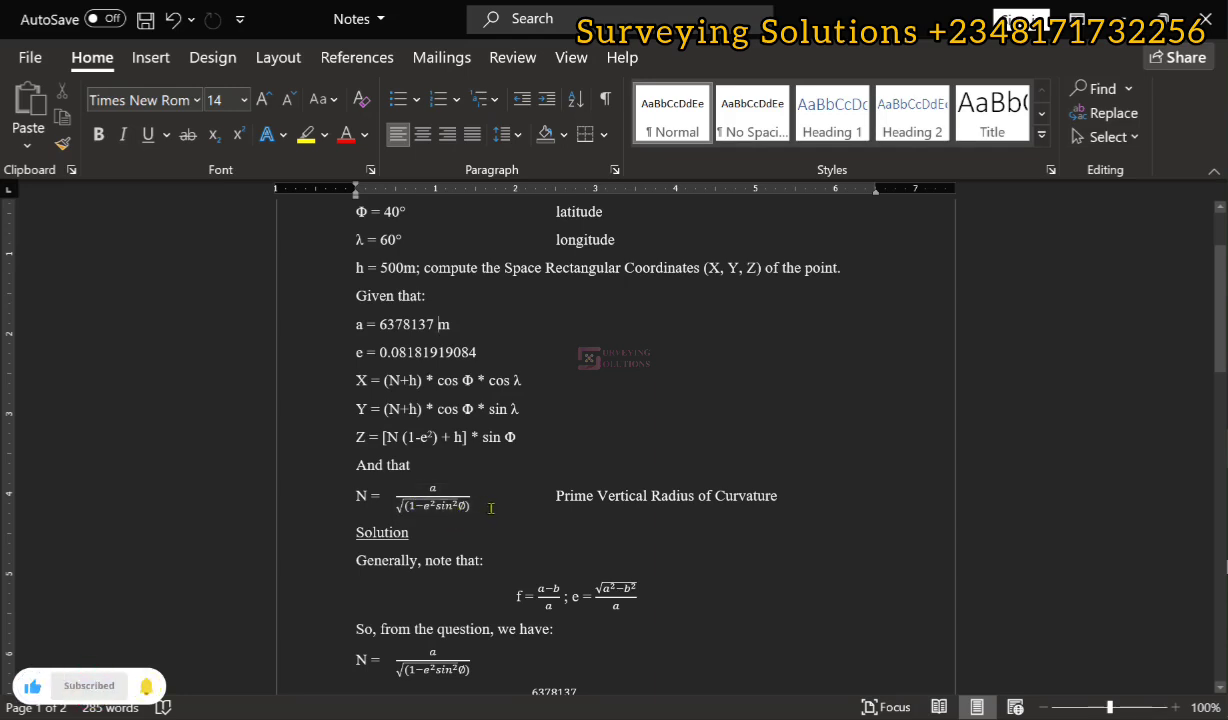
pyautogui.scroll(2, 490, 513)
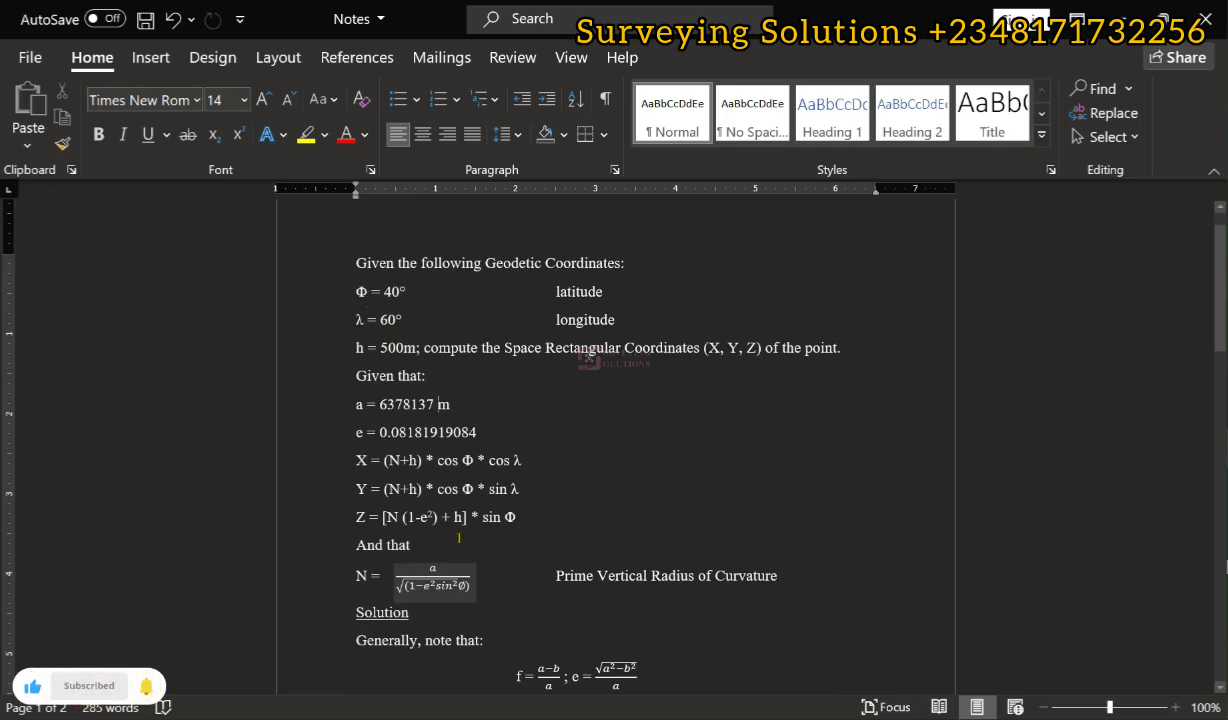
pyautogui.scroll(-2, 520, 508)
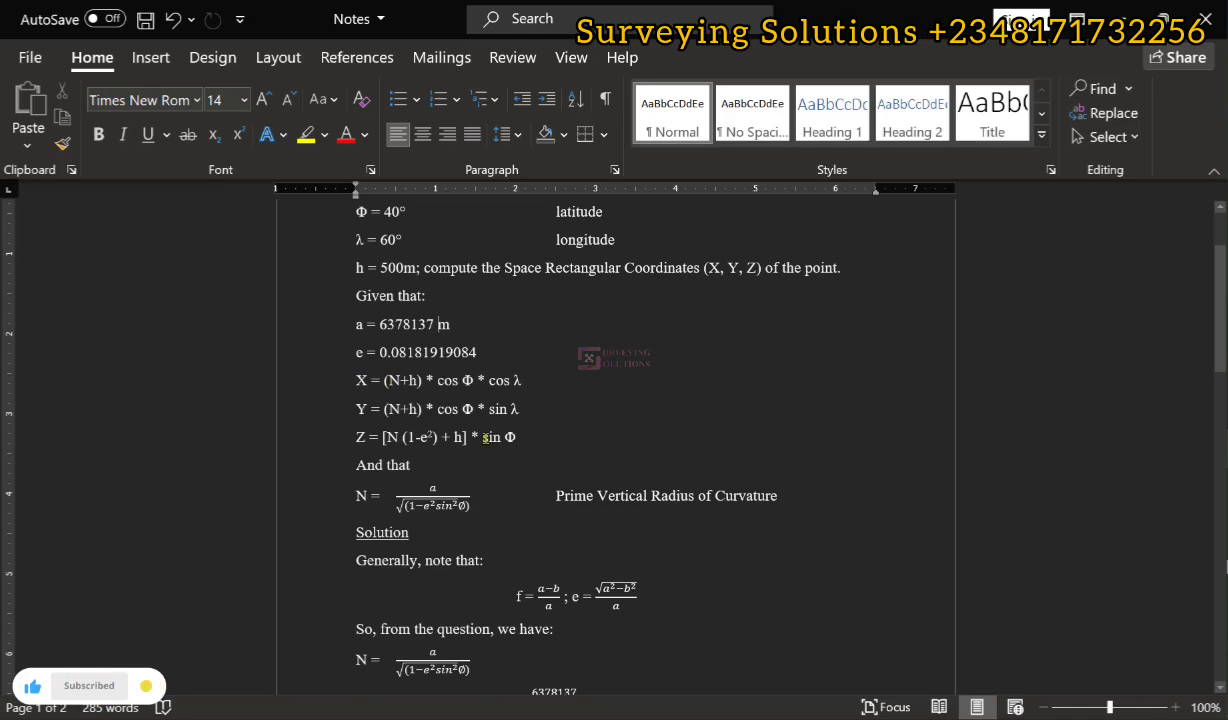
pyautogui.scroll(-2, 470, 455)
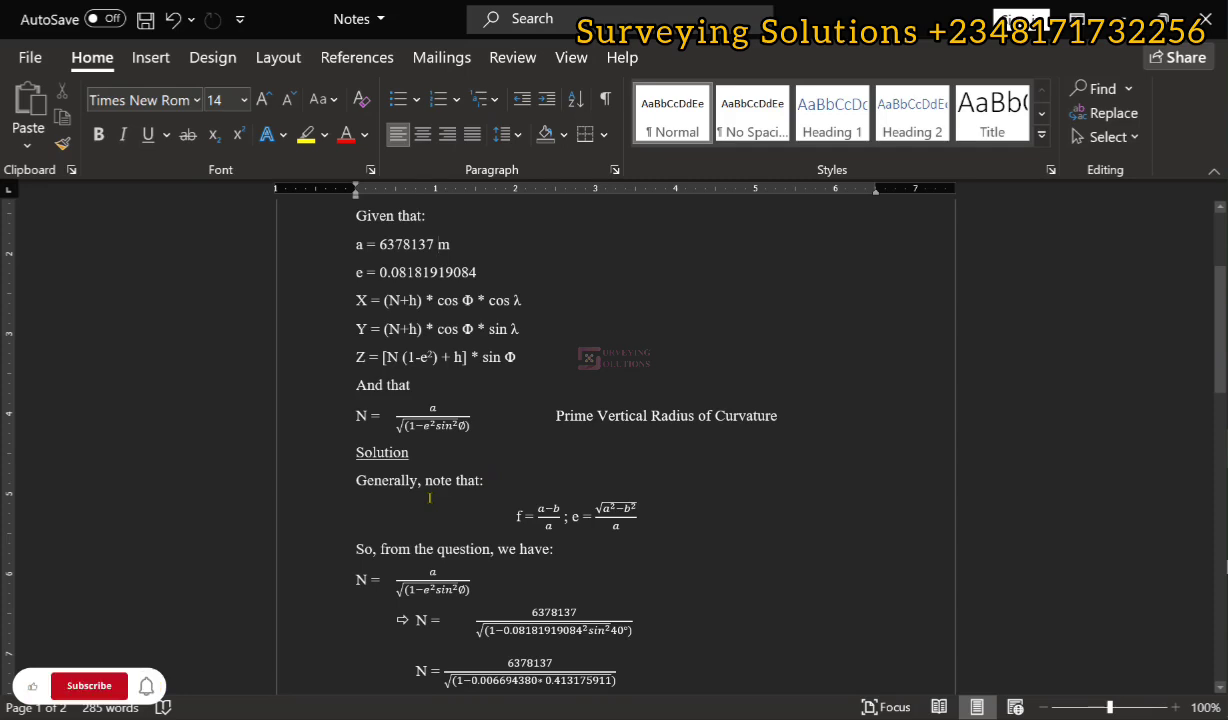
pyautogui.scroll(3, 430, 497)
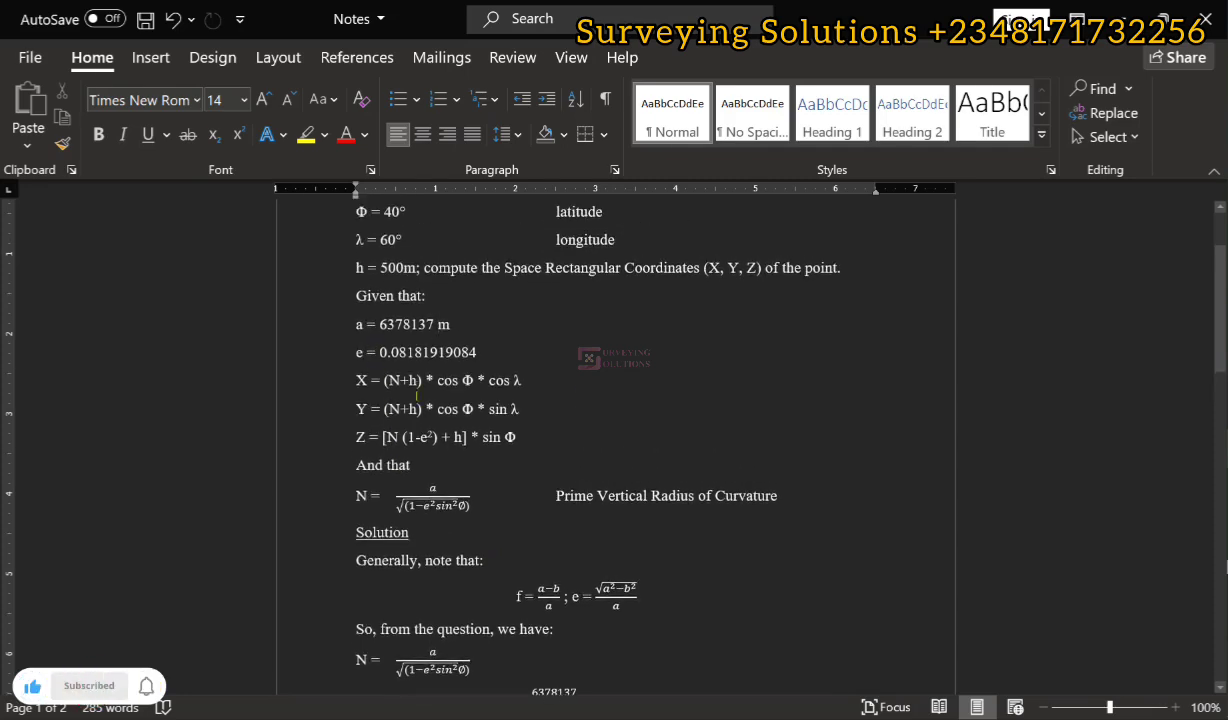
pyautogui.scroll(-2, 421, 338)
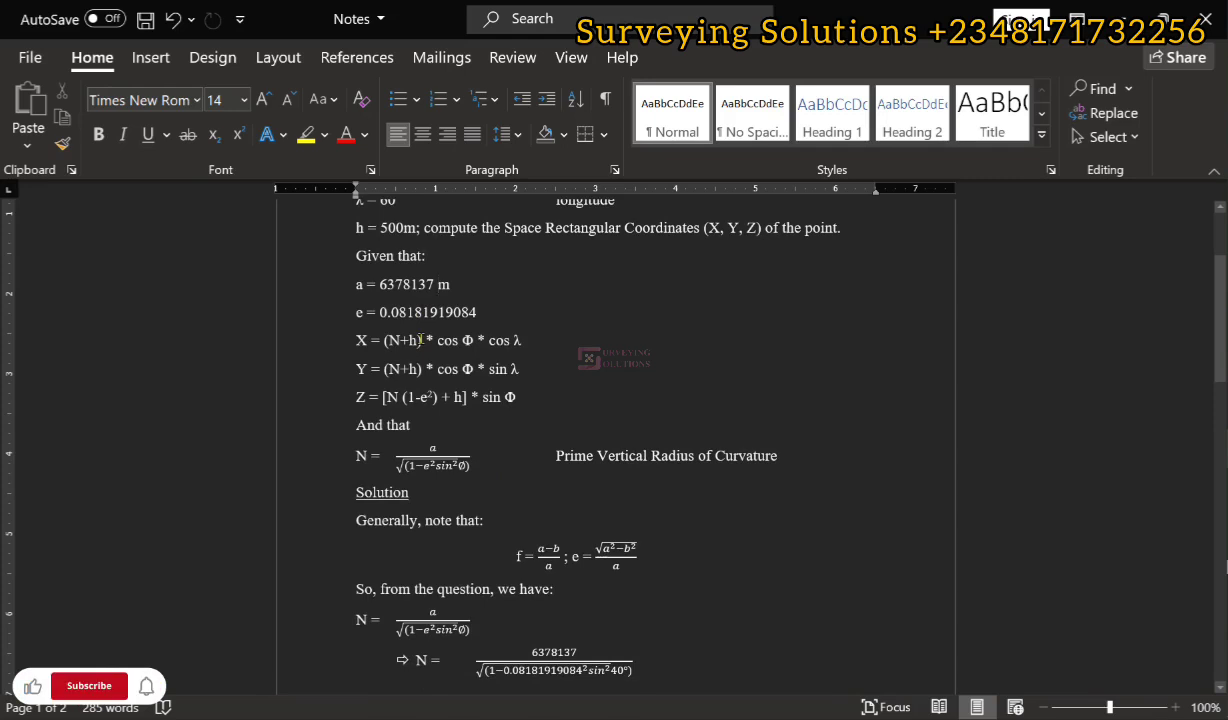
pyautogui.scroll(-3, 421, 340)
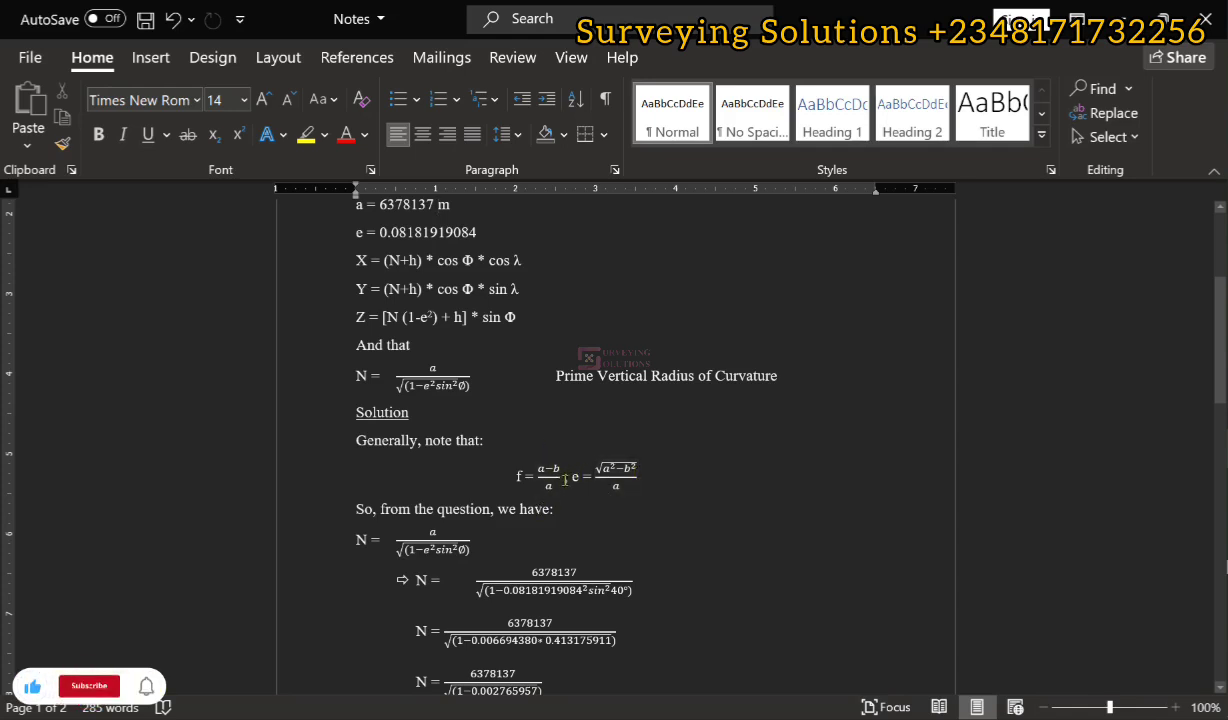
pyautogui.scroll(4, 560, 489)
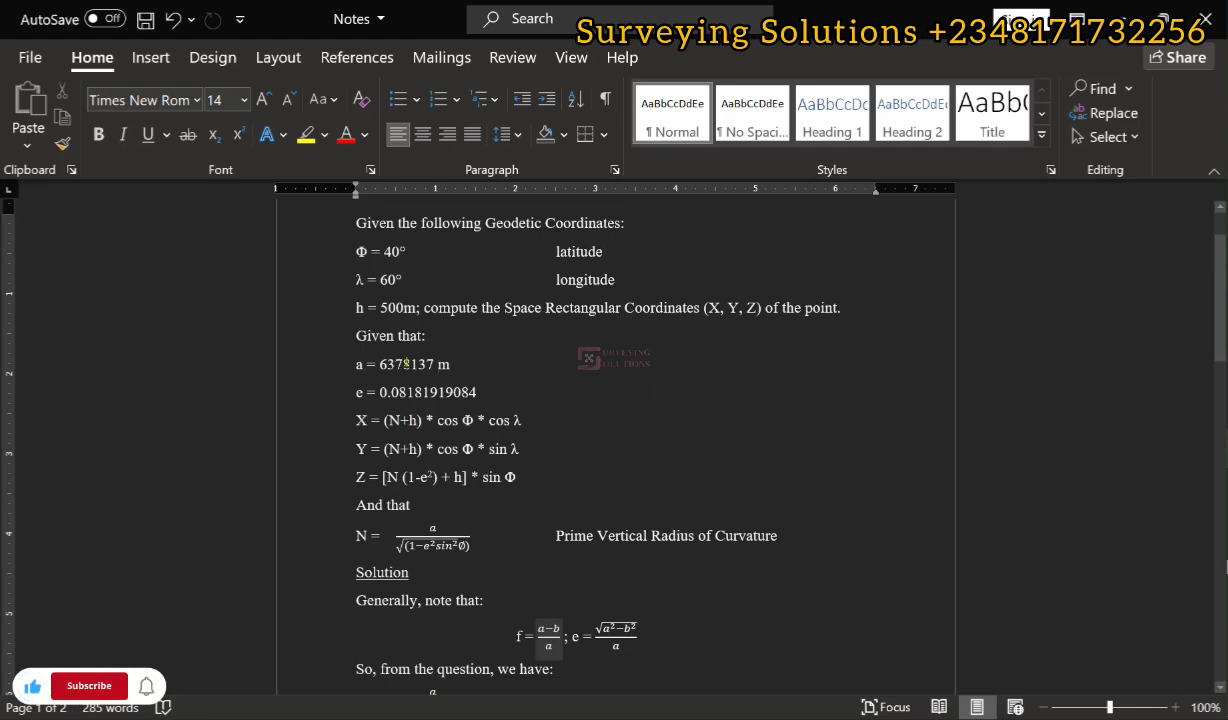
# Step: Compare the solution's substitution into the prime vertical radius N with the given a, e and latitude values
pyautogui.scroll(-2, 523, 621)
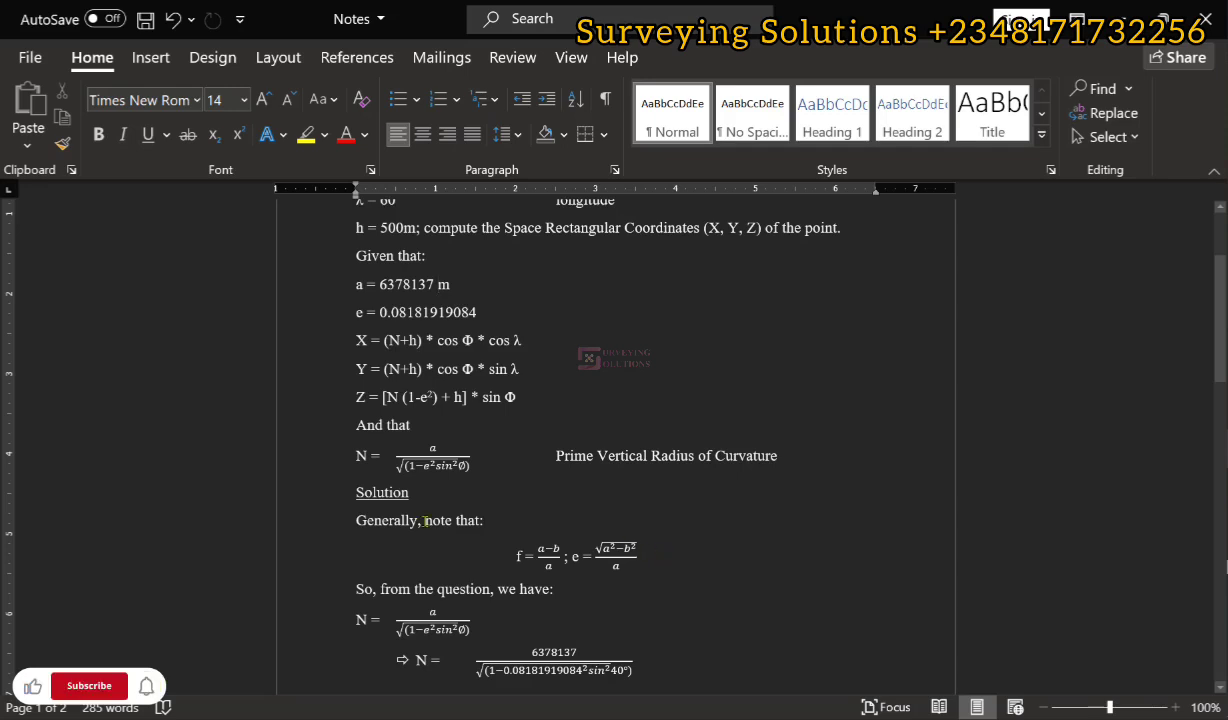
pyautogui.scroll(-2, 424, 521)
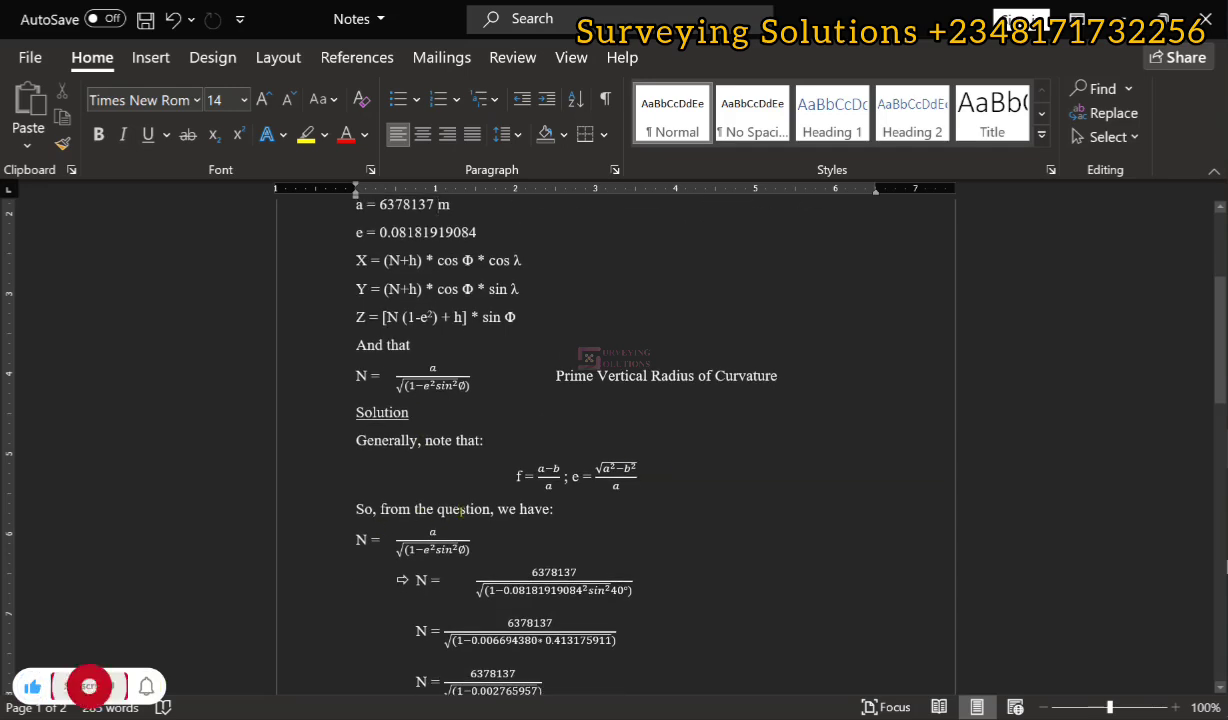
pyautogui.scroll(-1, 522, 510)
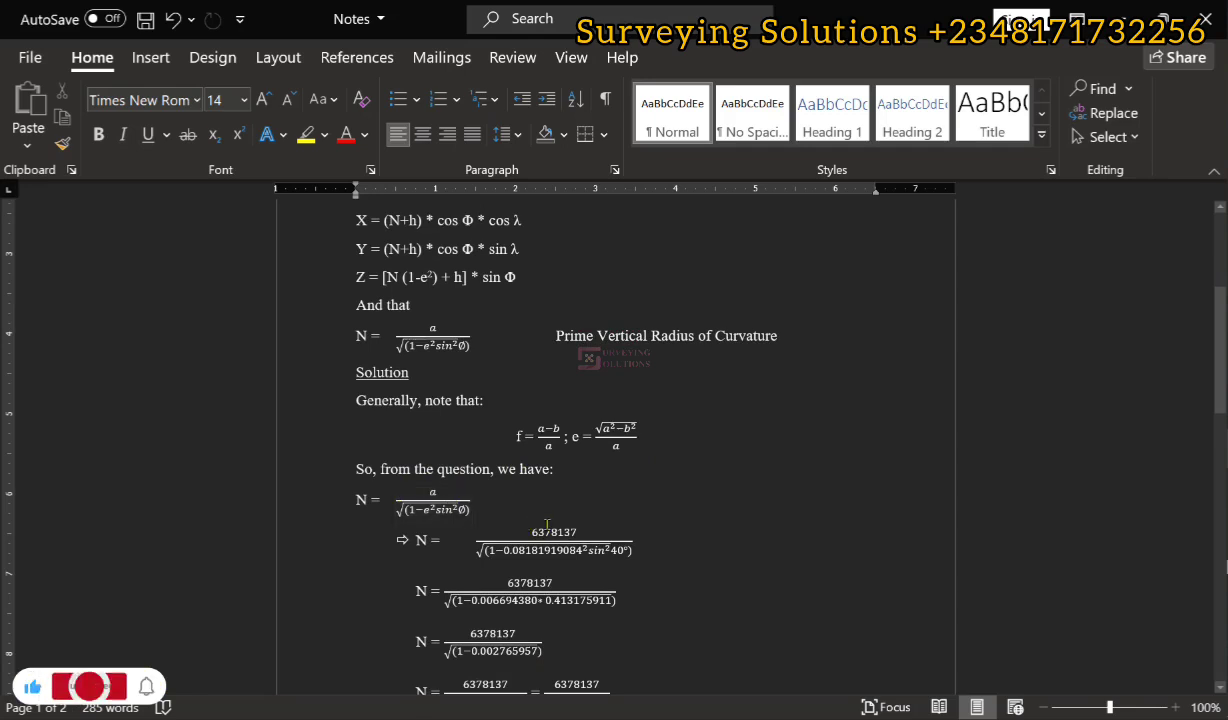
pyautogui.scroll(3, 410, 350)
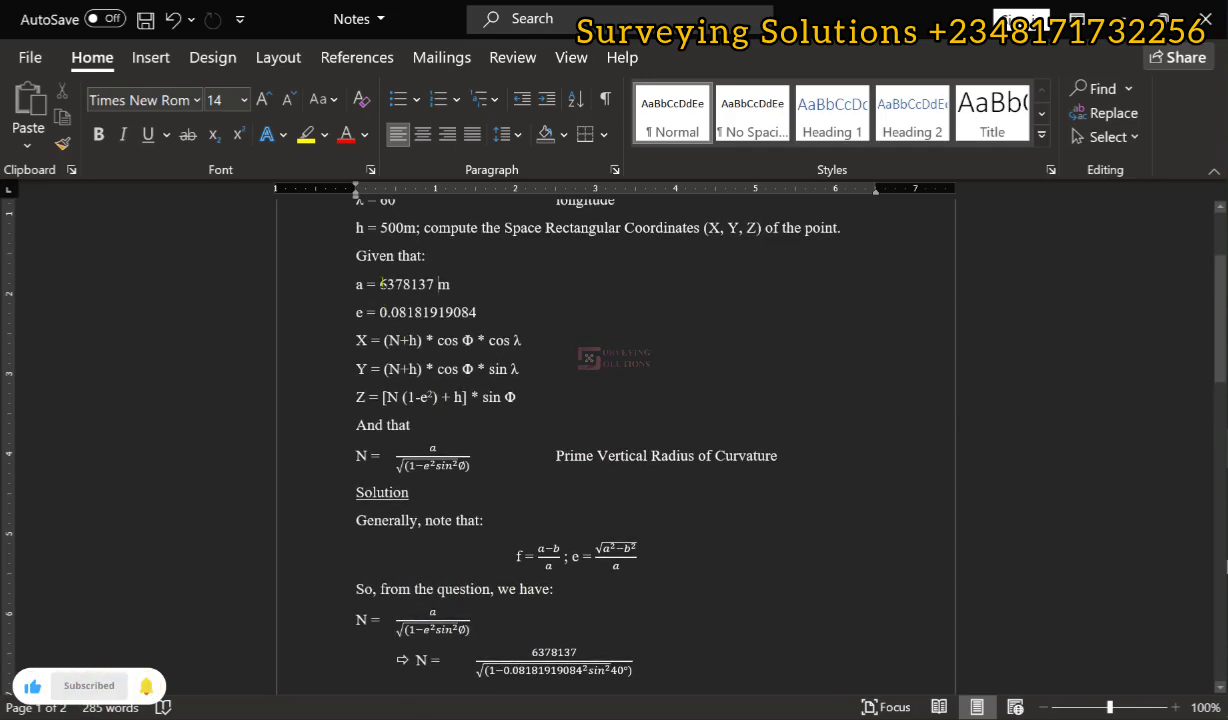
pyautogui.scroll(-3, 629, 490)
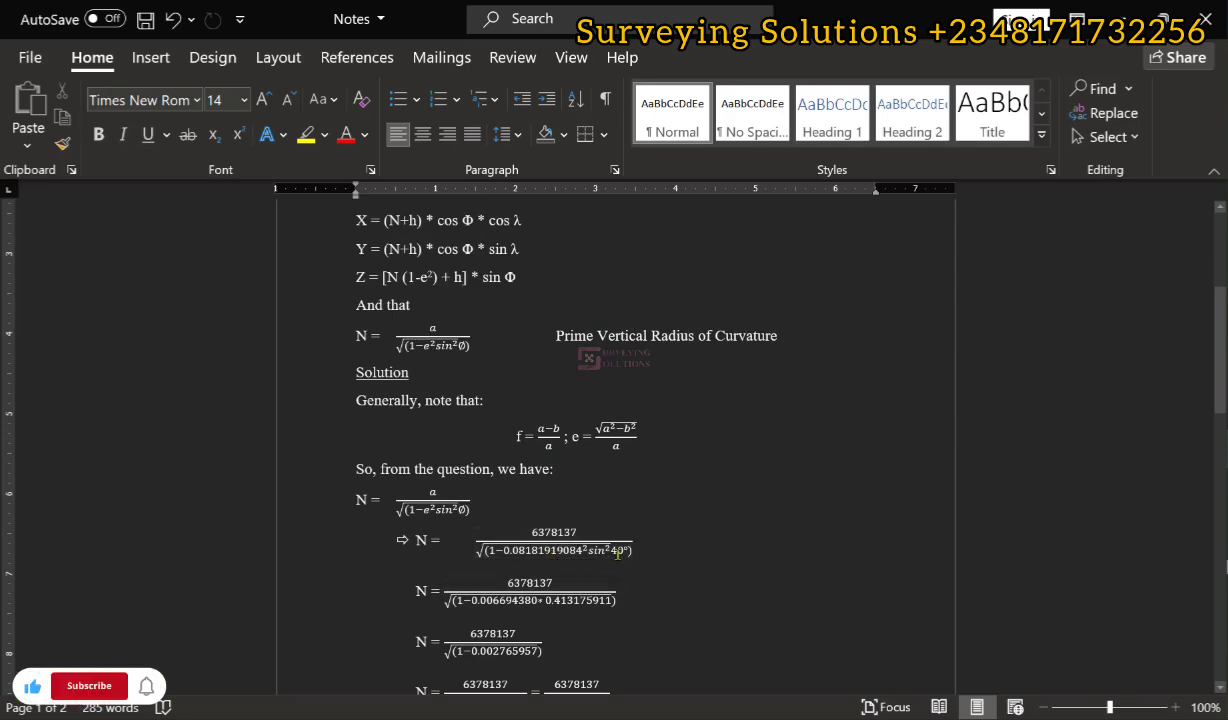
pyautogui.scroll(4, 621, 560)
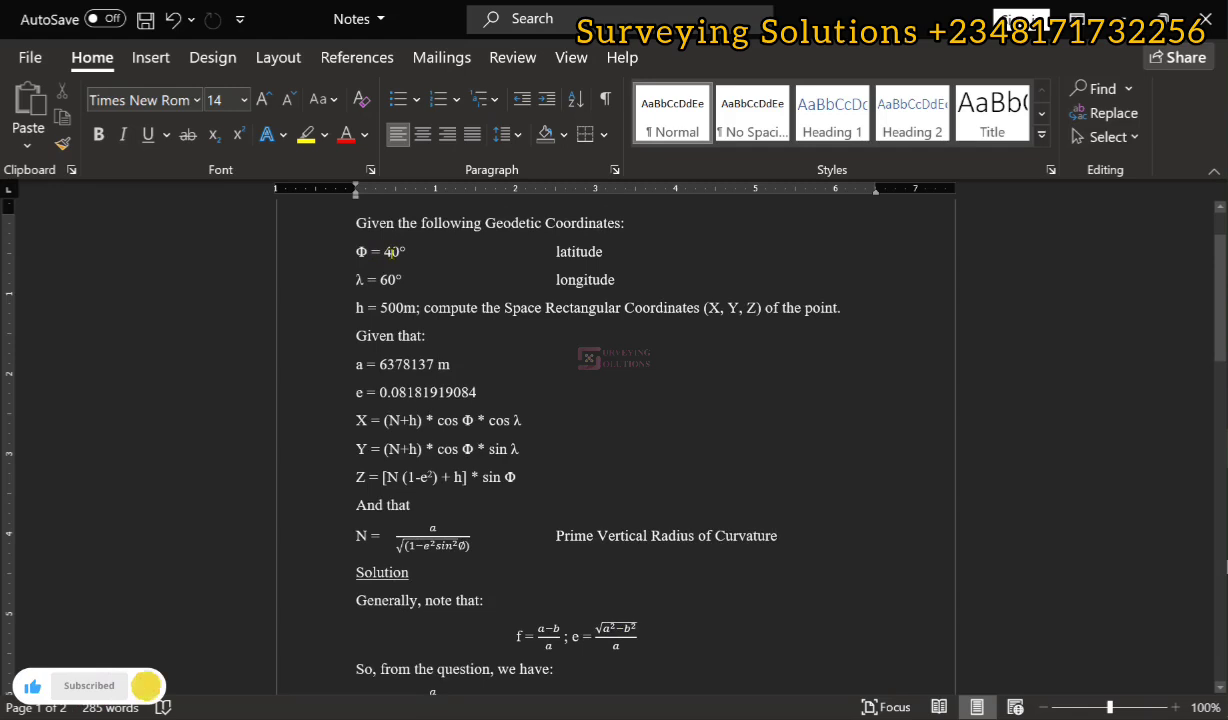
pyautogui.scroll(-4, 546, 582)
pyautogui.scroll(-1, 546, 582)
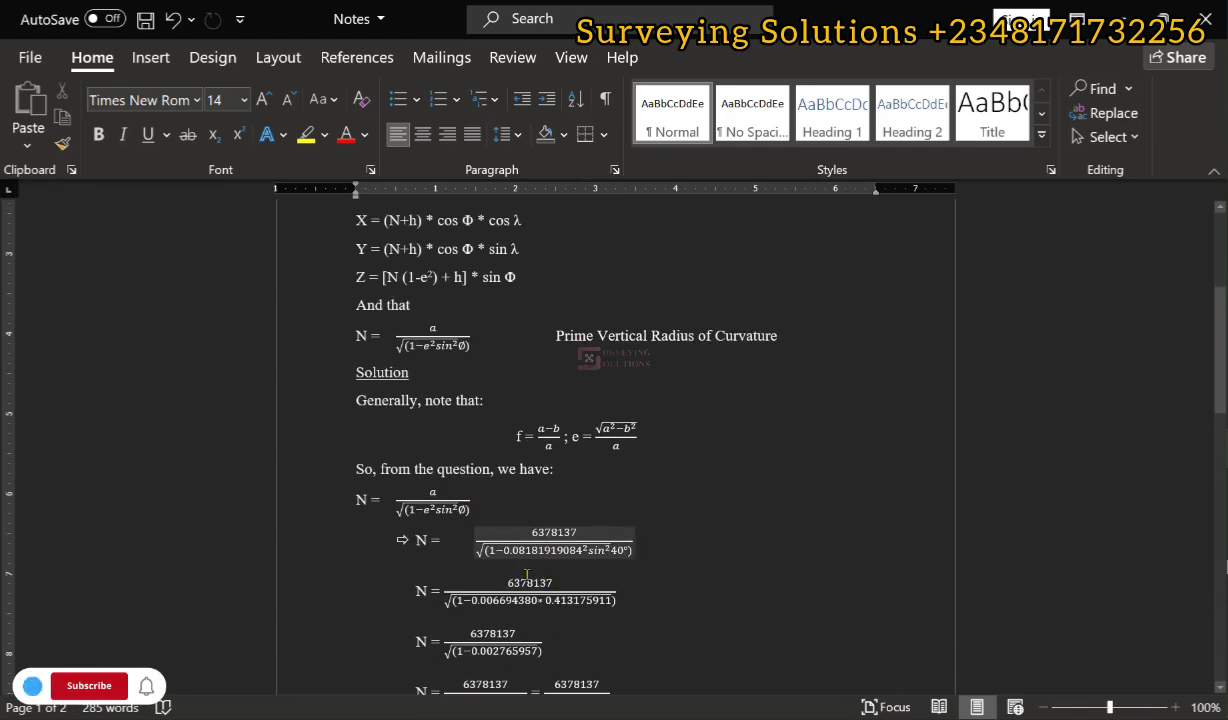
# Step: Switch to the fx-991ES PLUS C emulator and set its calculation mode to COMP
pyautogui.hotkey('alt', 'Tab')
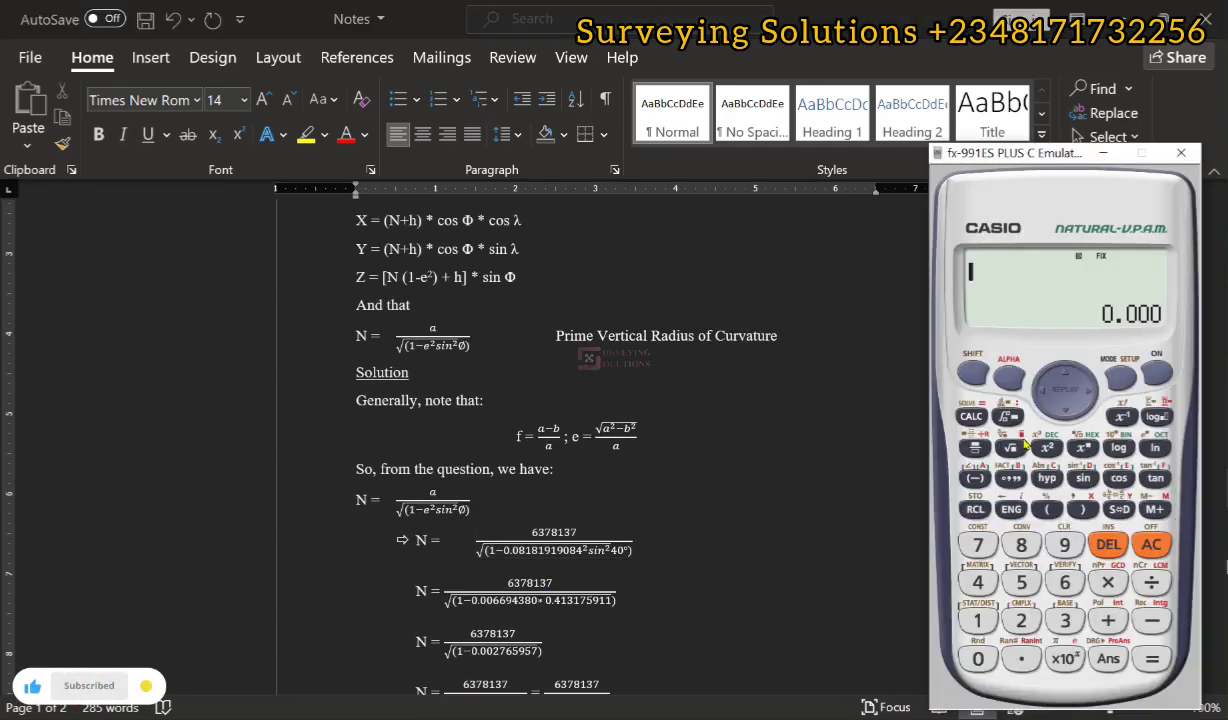
pyautogui.click(1122, 375)
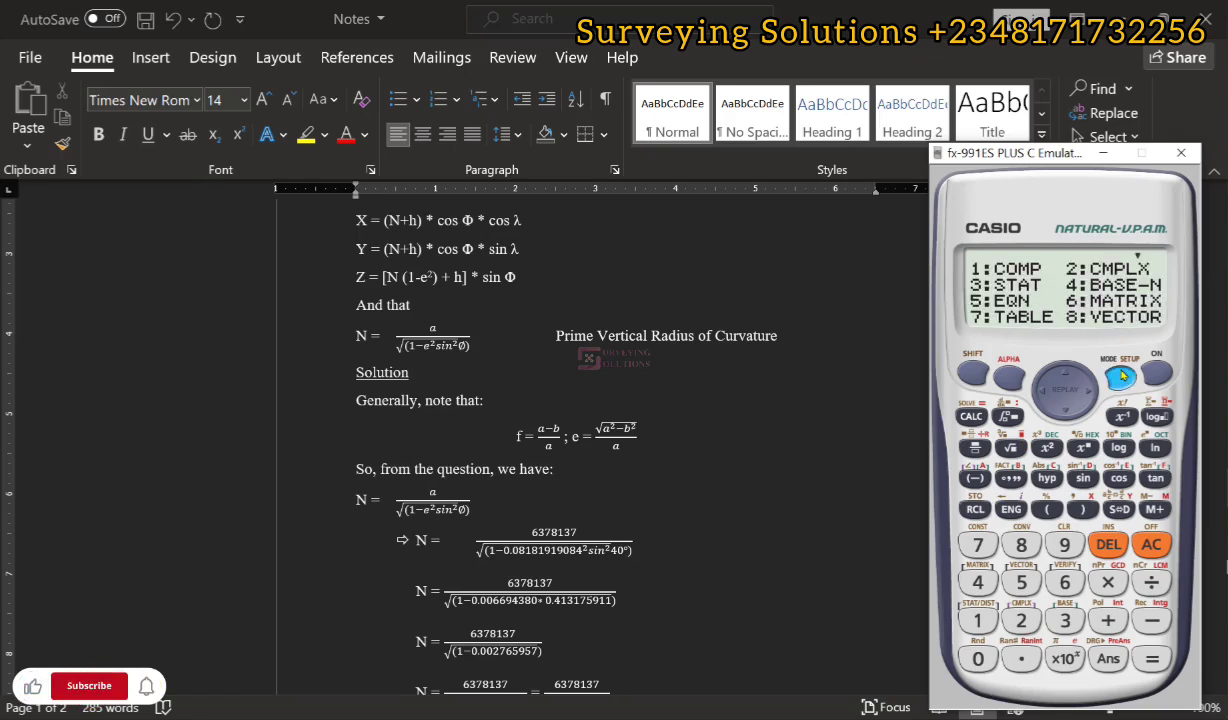
pyautogui.press('1')
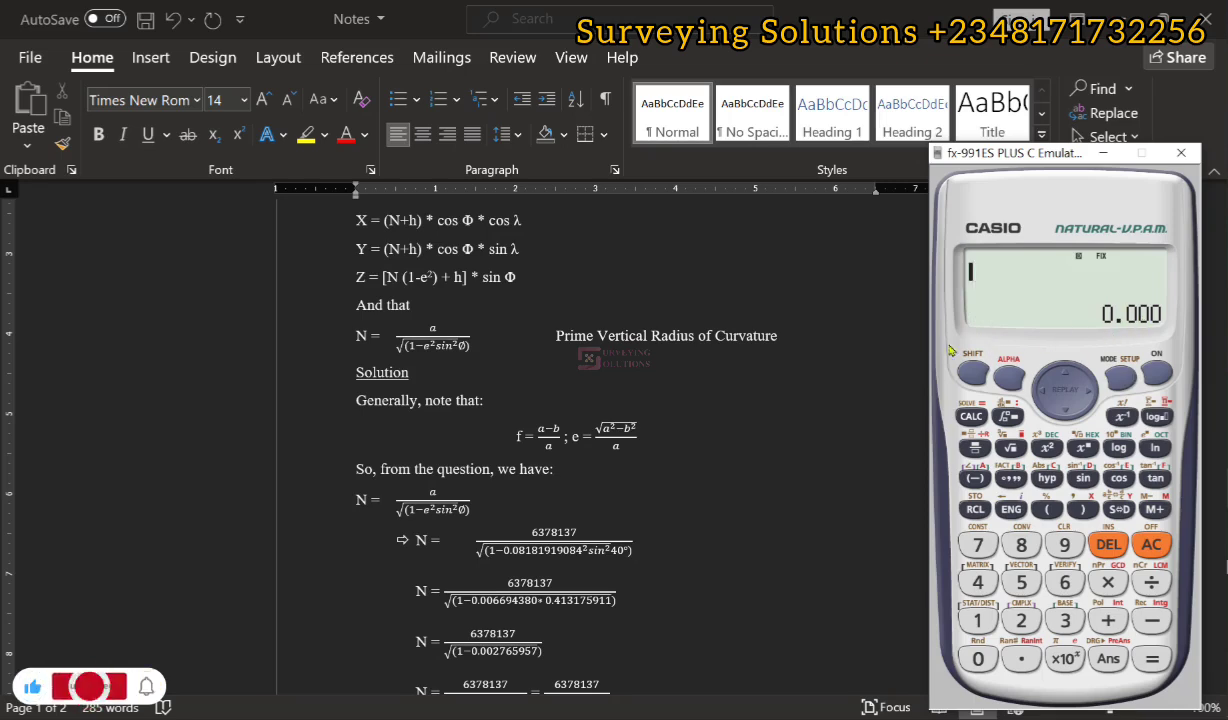
pyautogui.click(972, 373)
pyautogui.click(1119, 376)
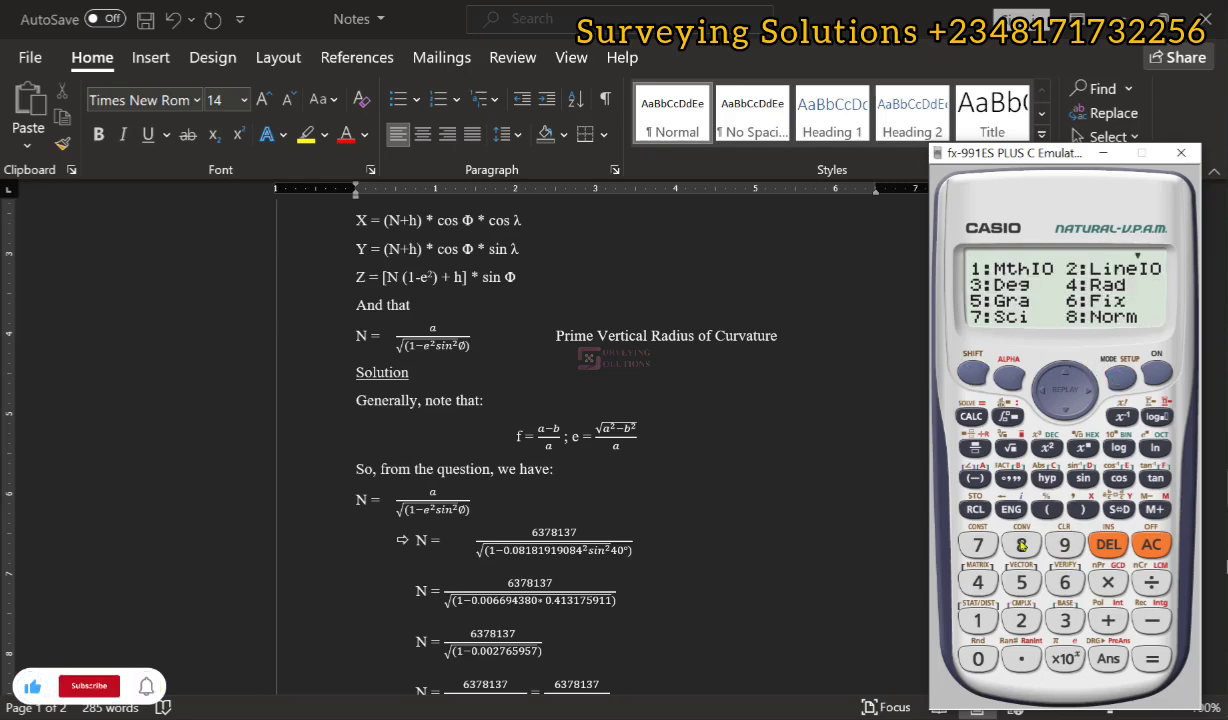
pyautogui.click(1021, 545)
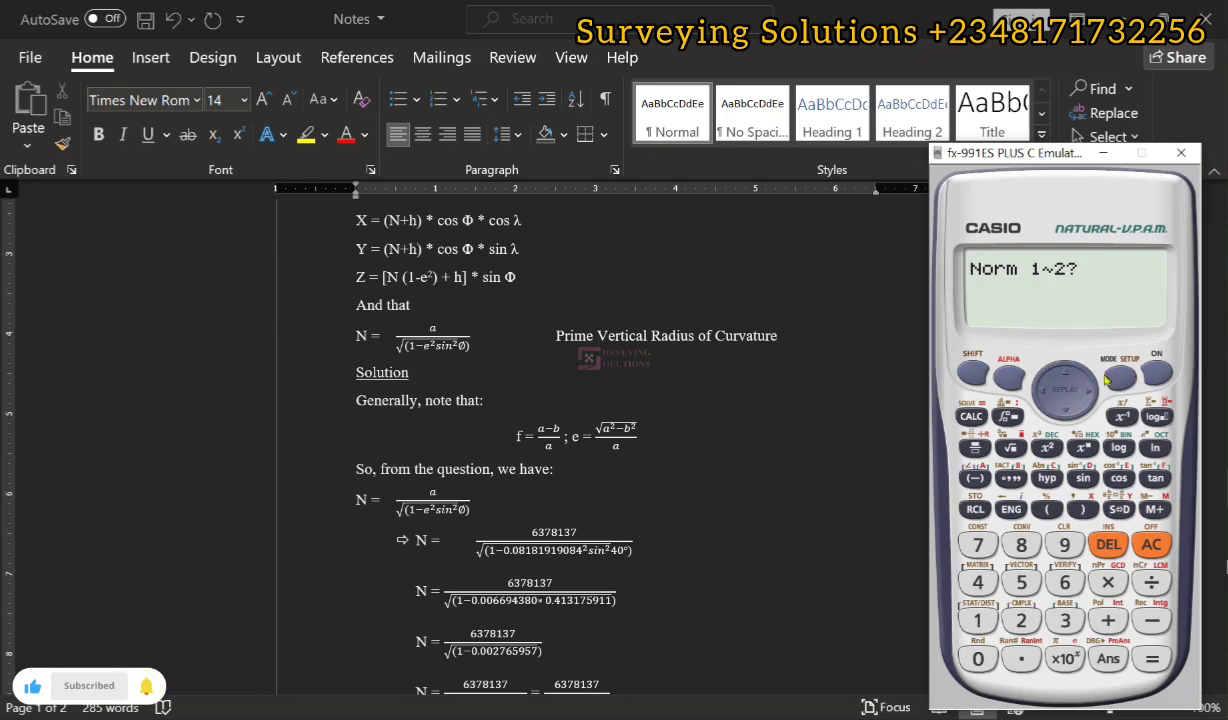
pyautogui.click(1151, 544)
# Step: Set the calculator's number display to Fix with 9 decimal places
pyautogui.click(980, 370)
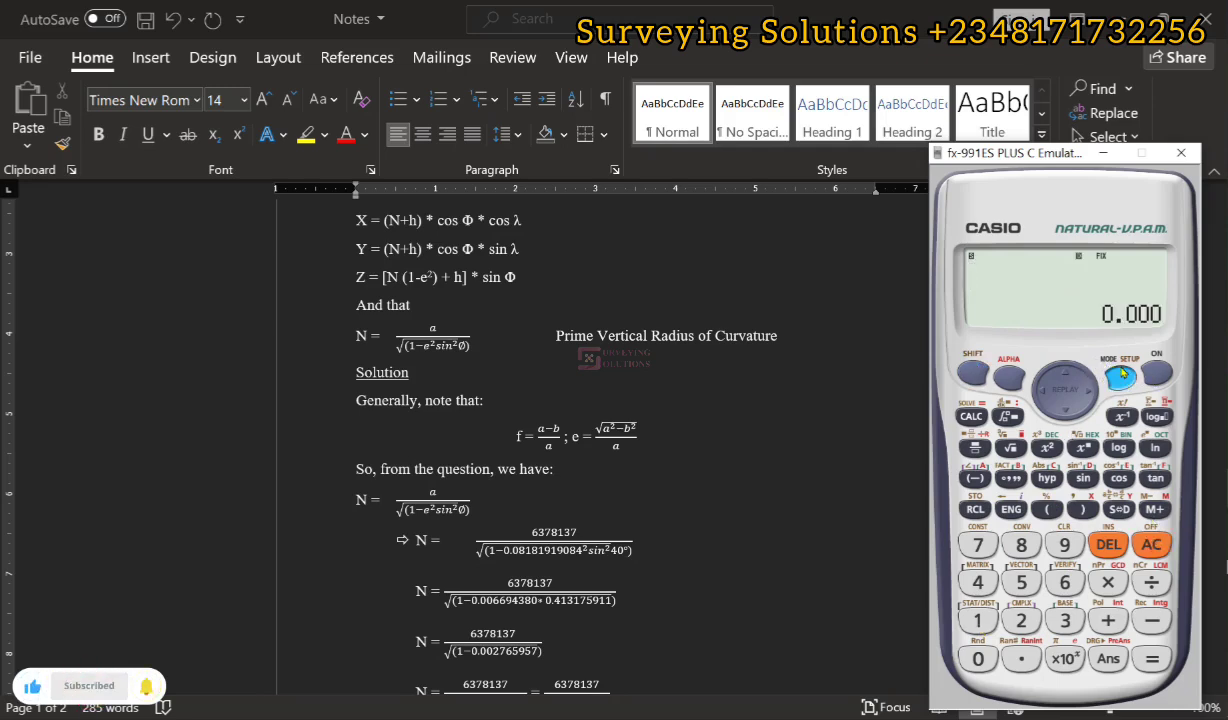
pyautogui.click(1121, 374)
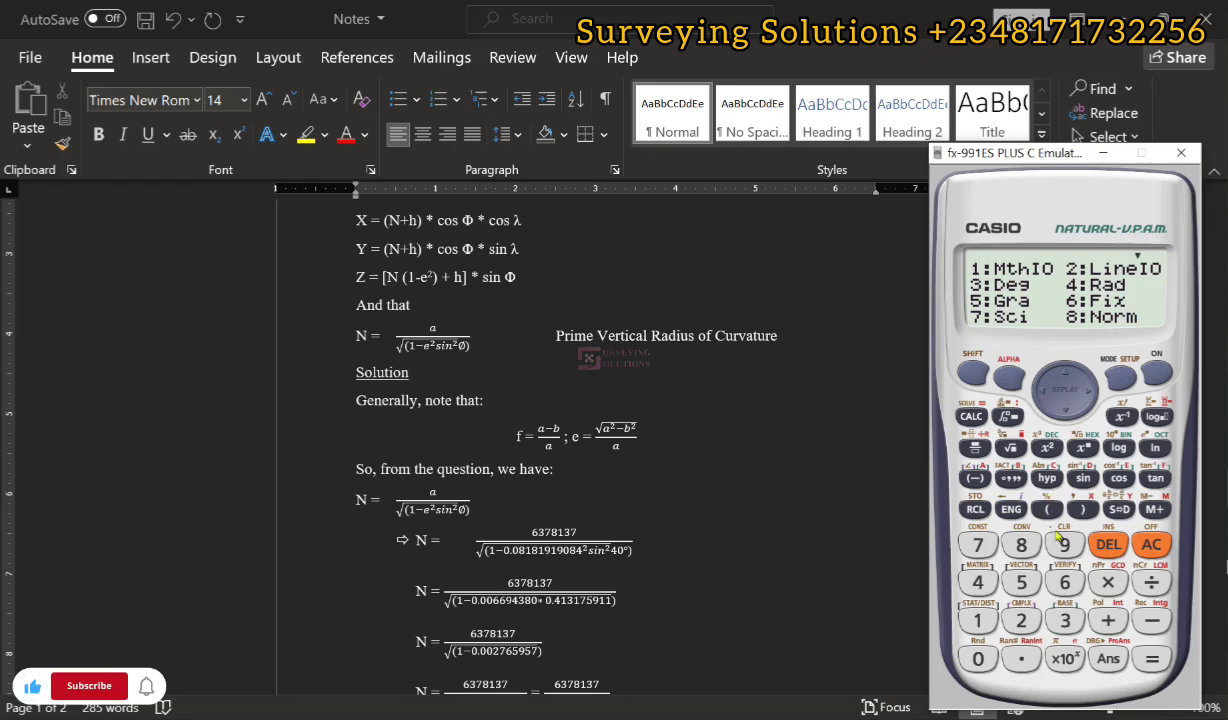
pyautogui.click(1064, 583)
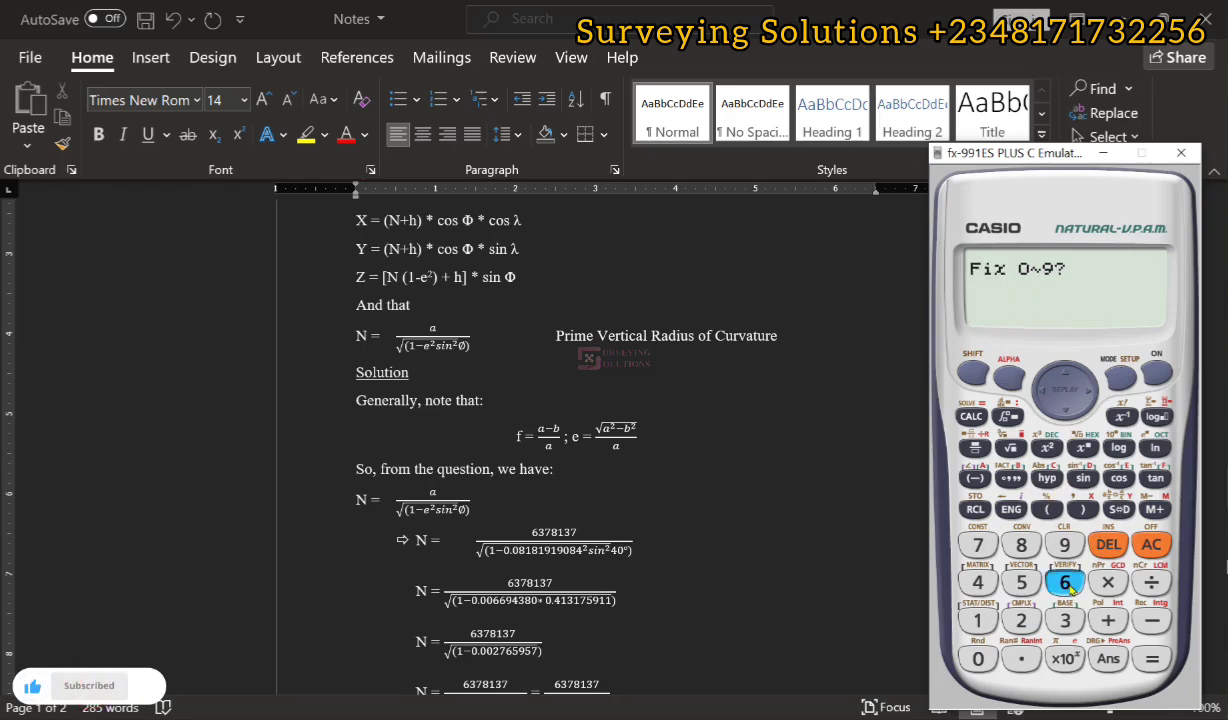
pyautogui.click(1065, 543)
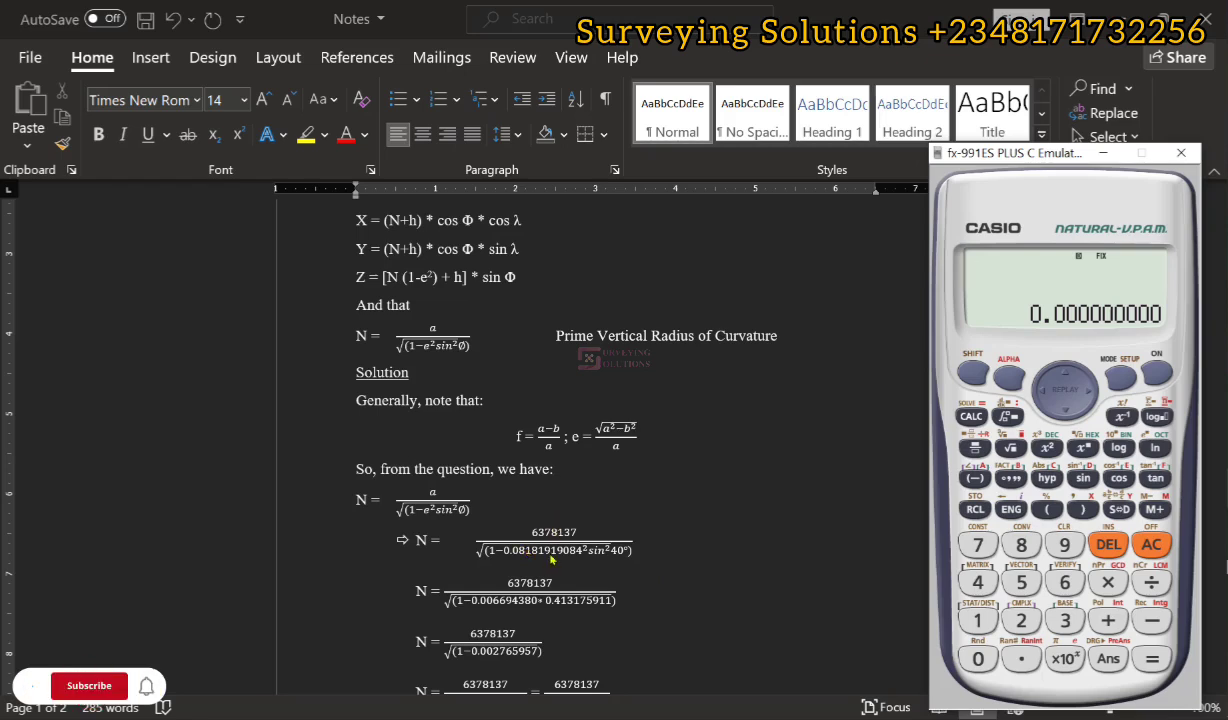
# Step: Enter the semi-major axis 6378137 and store it in calculator variable A
pyautogui.write('637')
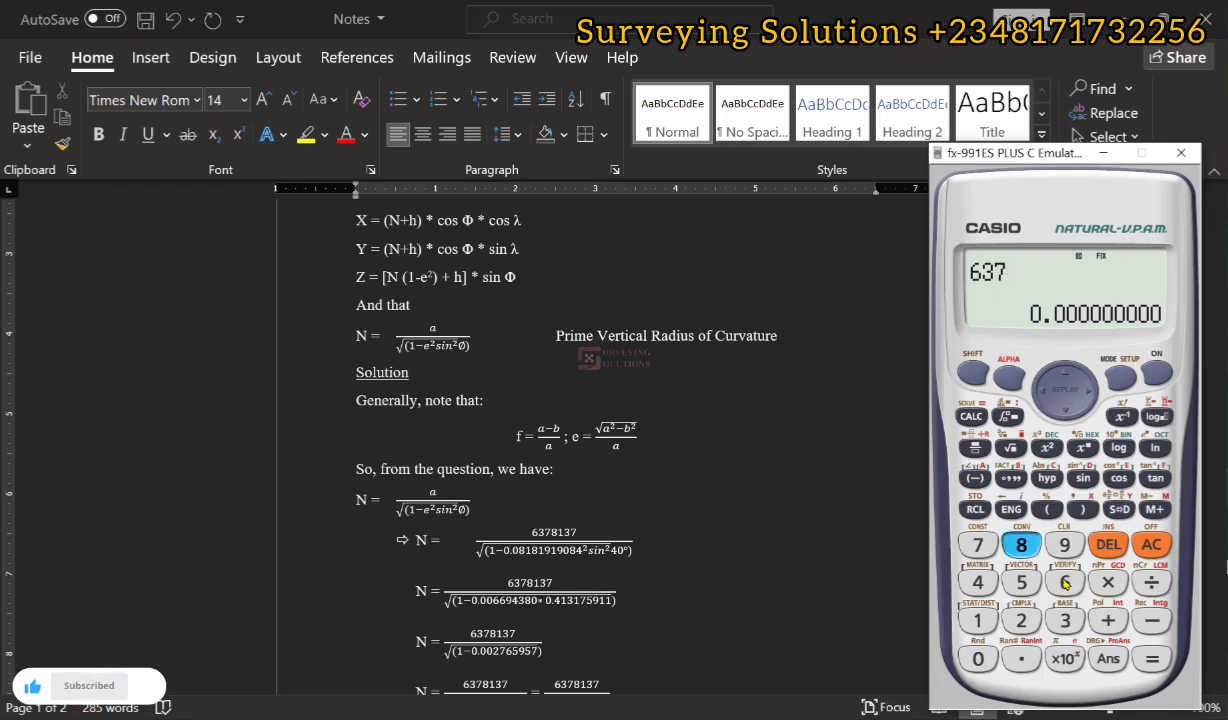
pyautogui.write('8137')
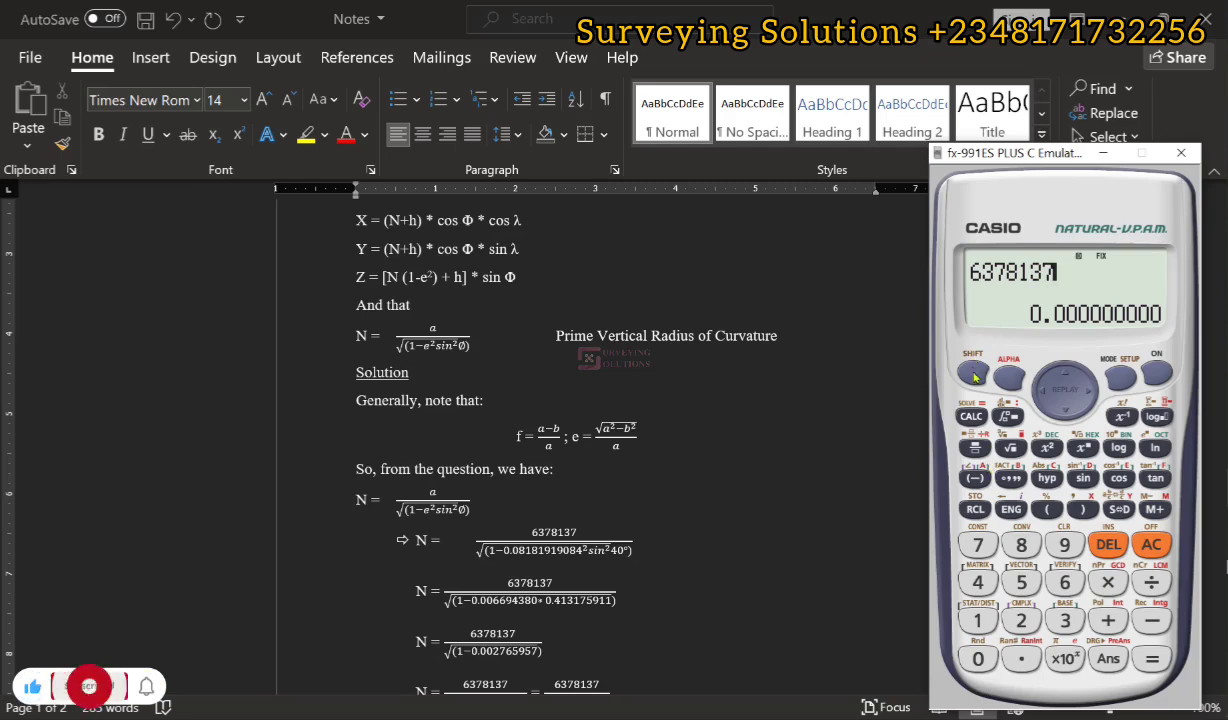
pyautogui.click(975, 509)
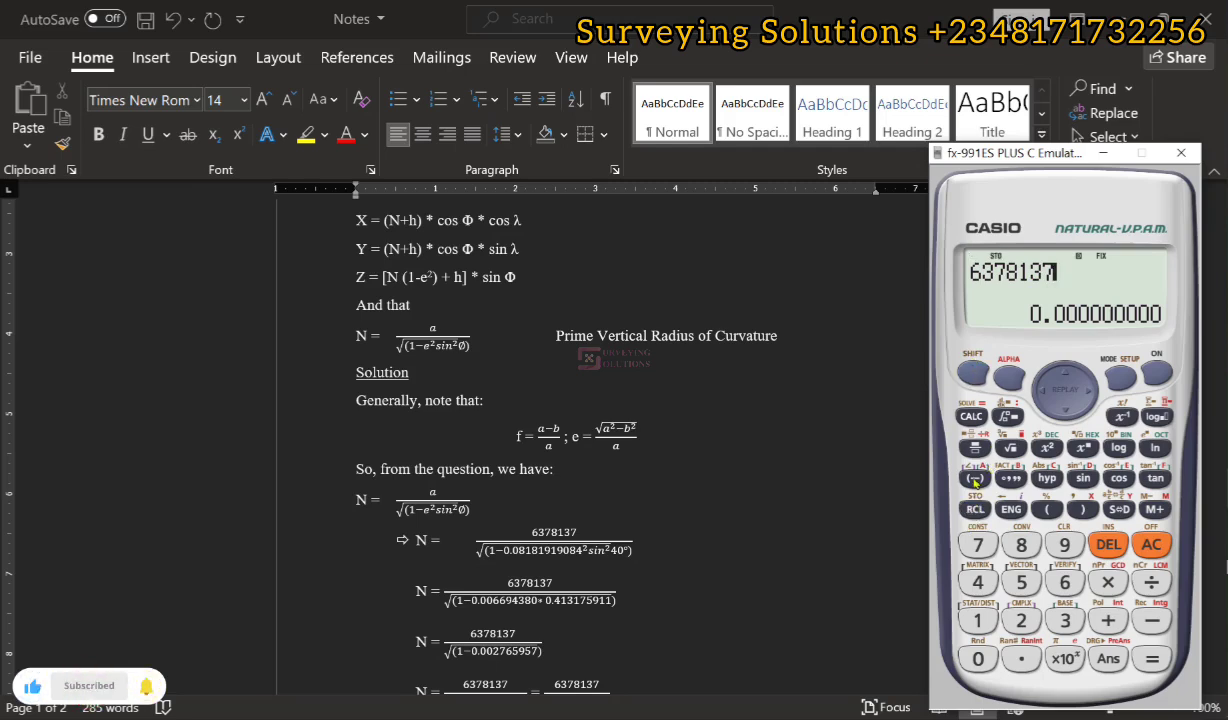
pyautogui.click(975, 479)
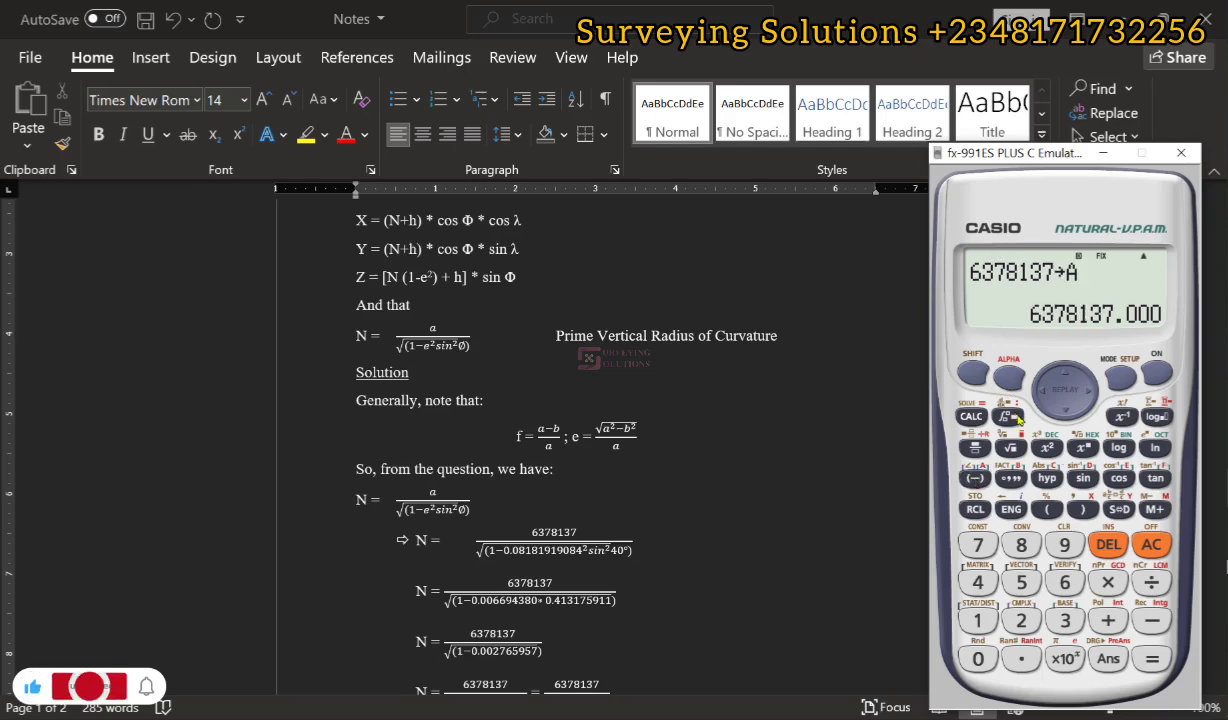
# Step: Clear the calculator display and evaluate variable A to check its stored value
pyautogui.click(1149, 552)
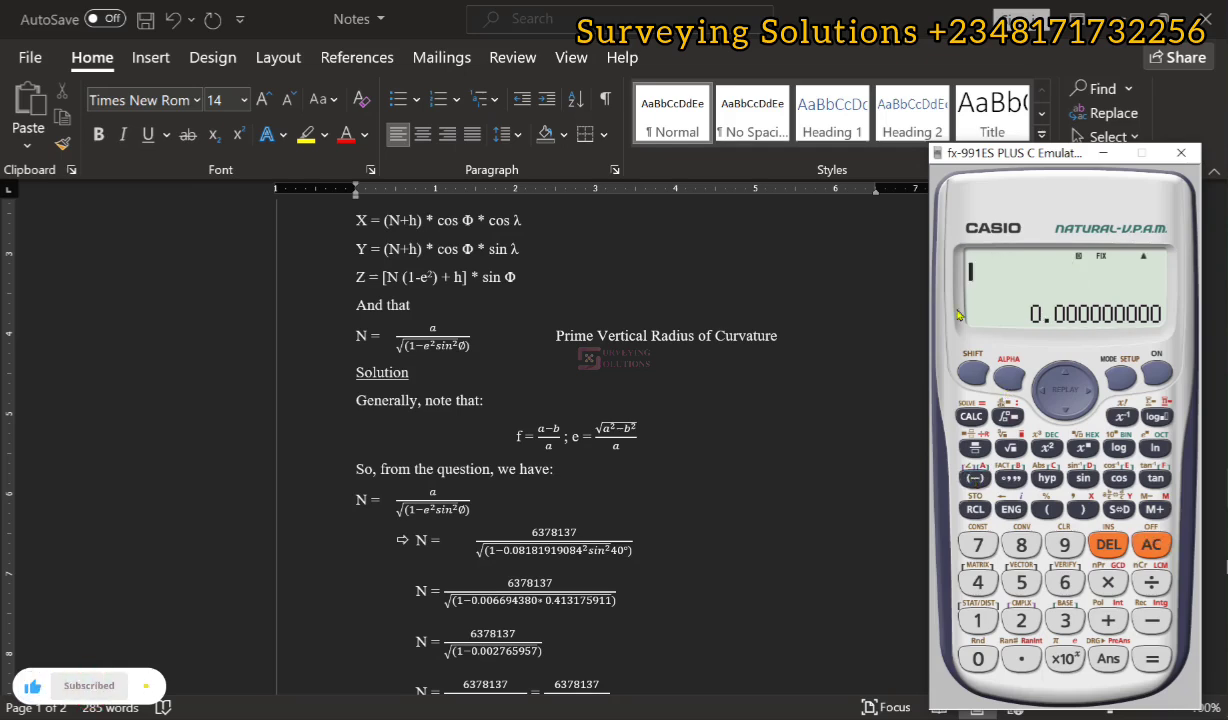
pyautogui.click(975, 478)
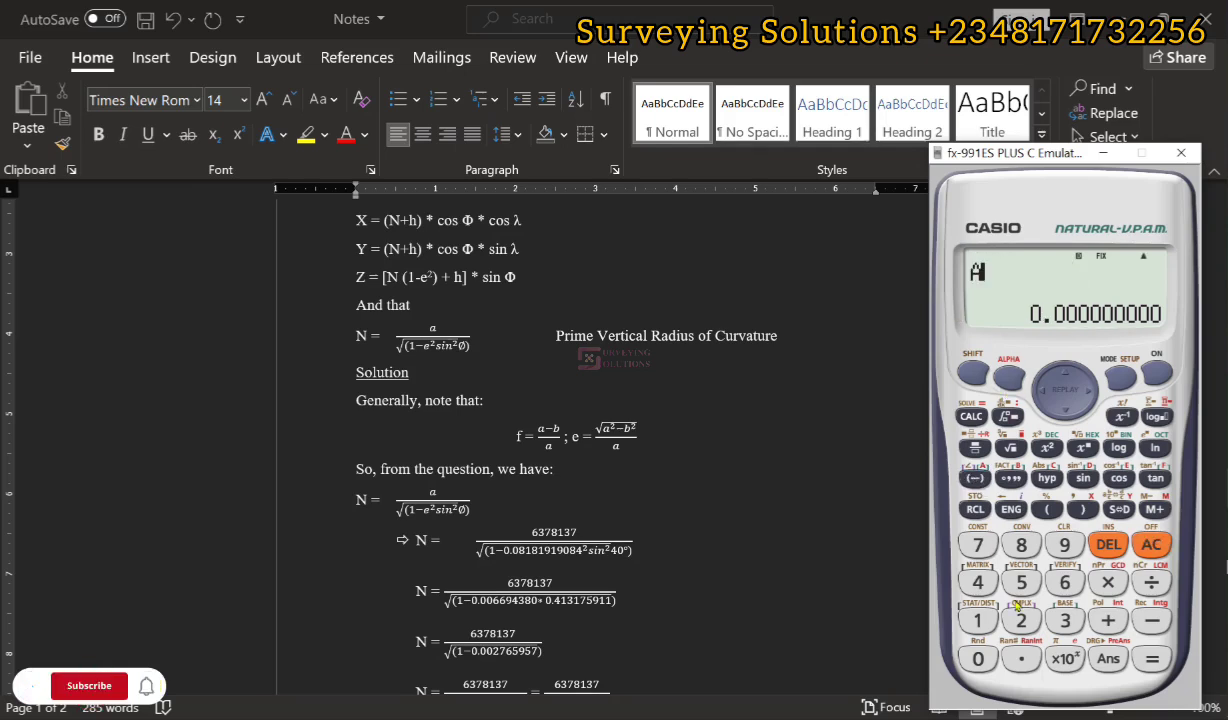
pyautogui.click(1153, 661)
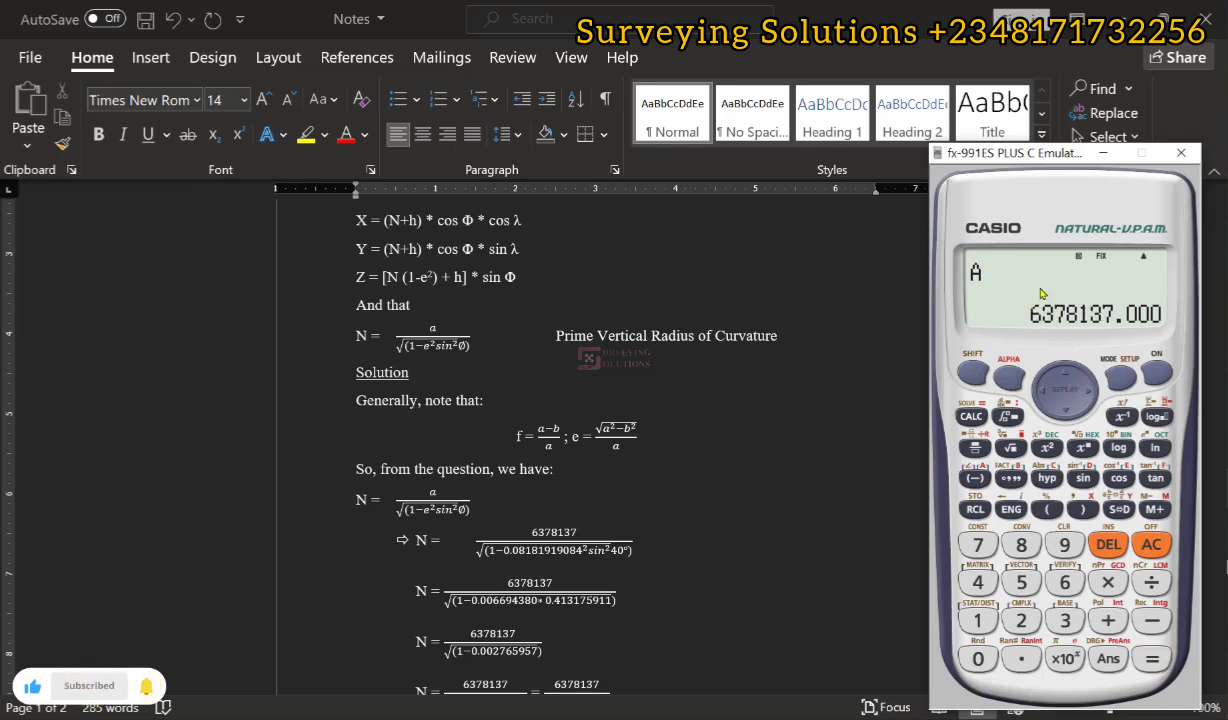
# Step: Enter the eccentricity 0.08181919084 on a cleared display and store it in calculator variable E
pyautogui.scroll(4, 570, 337)
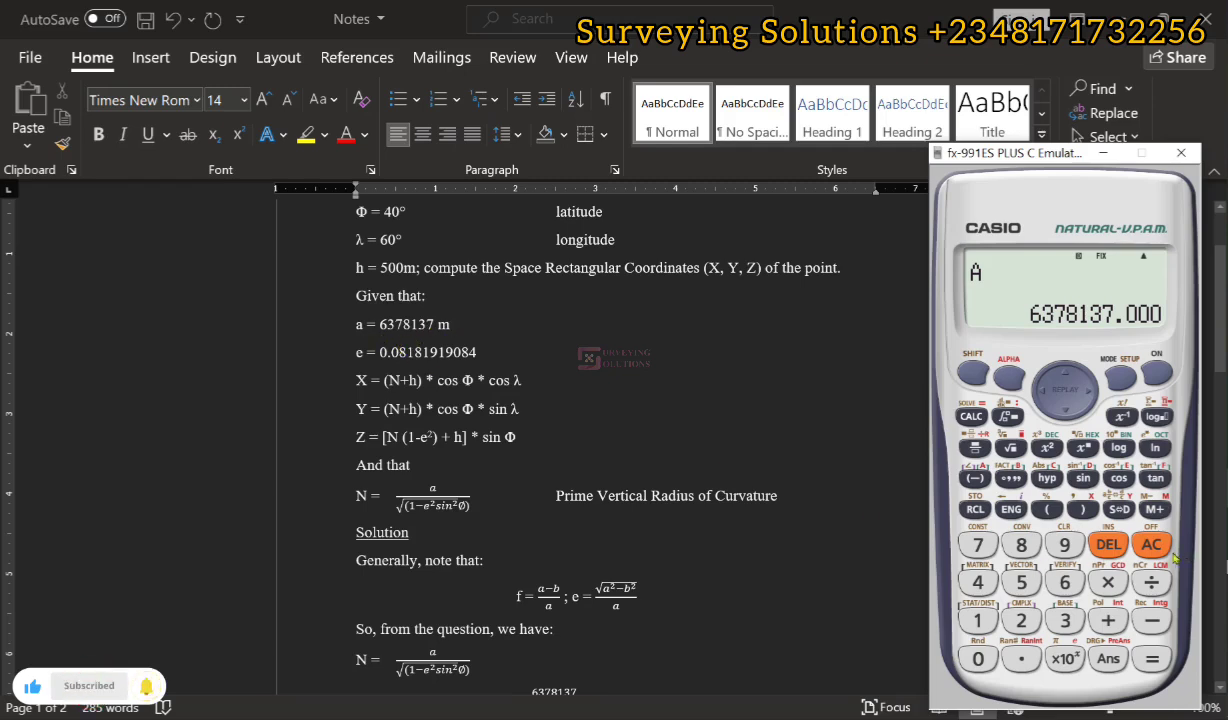
pyautogui.click(1151, 544)
pyautogui.write('08181919084')
pyautogui.press('Left')
pyautogui.press('Left')
pyautogui.press('Left')
pyautogui.press('Left')
pyautogui.press('Left')
pyautogui.press('Left')
pyautogui.press('Left')
pyautogui.press('Left')
pyautogui.press('Left')
pyautogui.press('Left')
pyautogui.click(1025, 657)
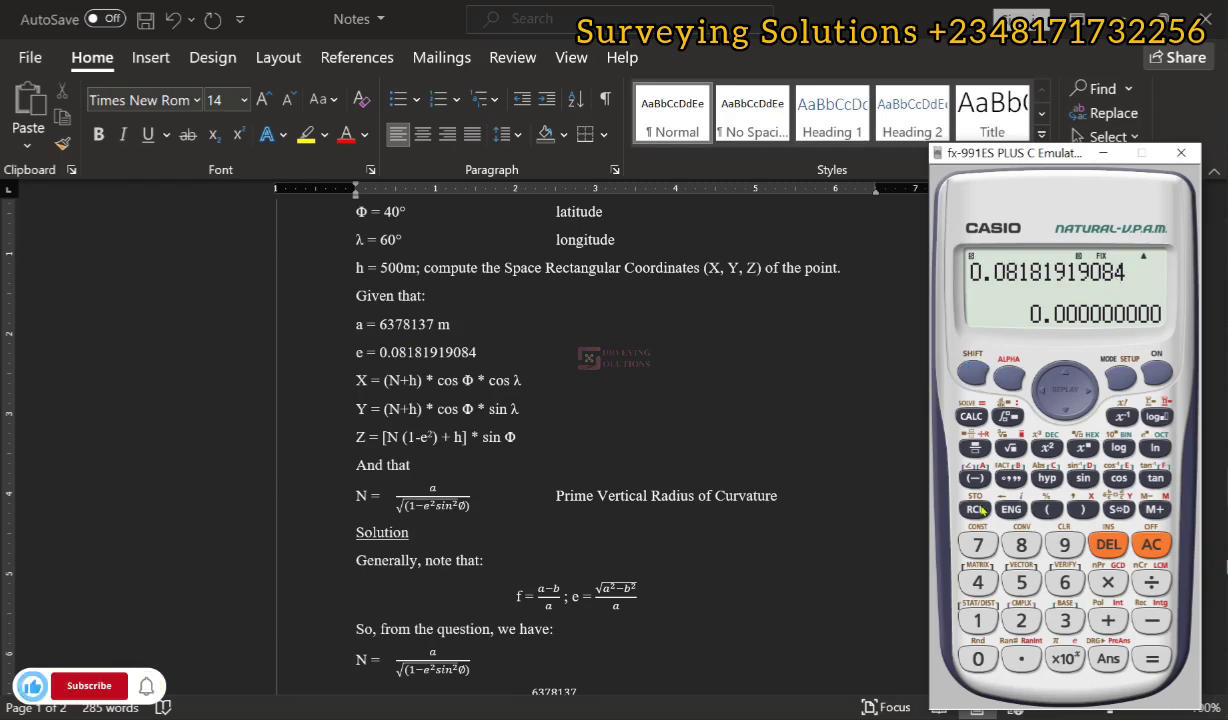
pyautogui.click(1130, 480)
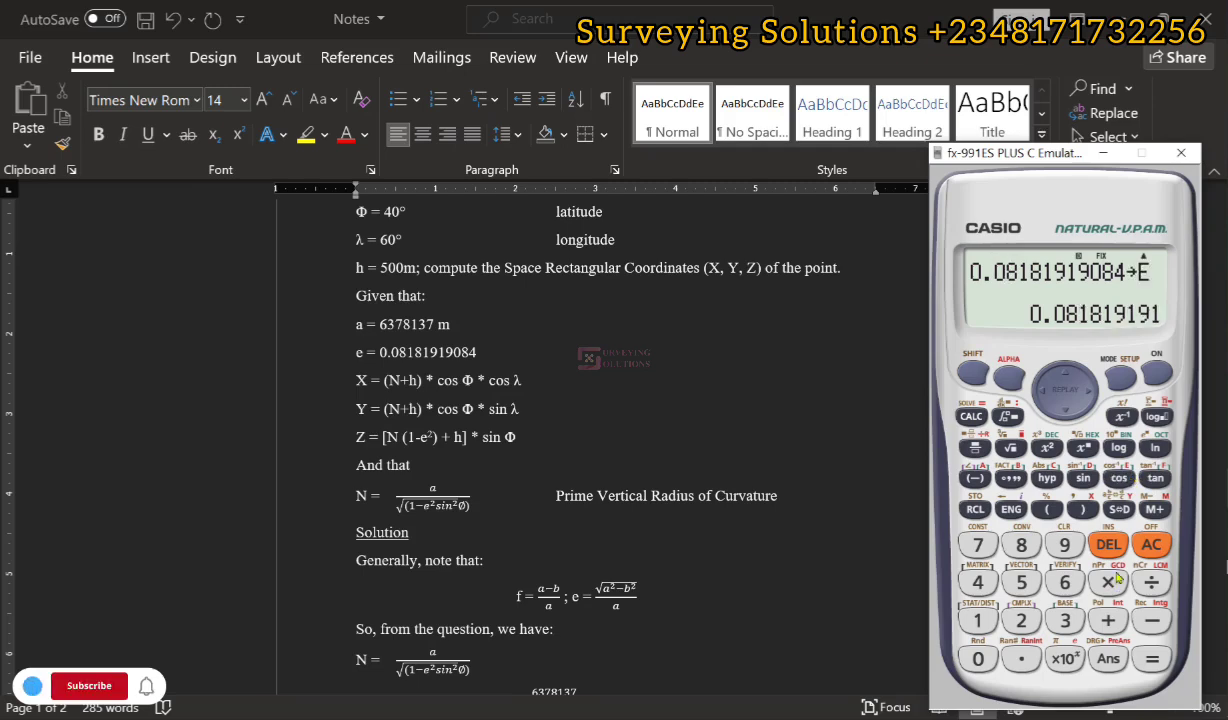
# Step: Clear the calculator display, evaluate variable E to check its stored value, and clear the display again
pyautogui.click(1151, 544)
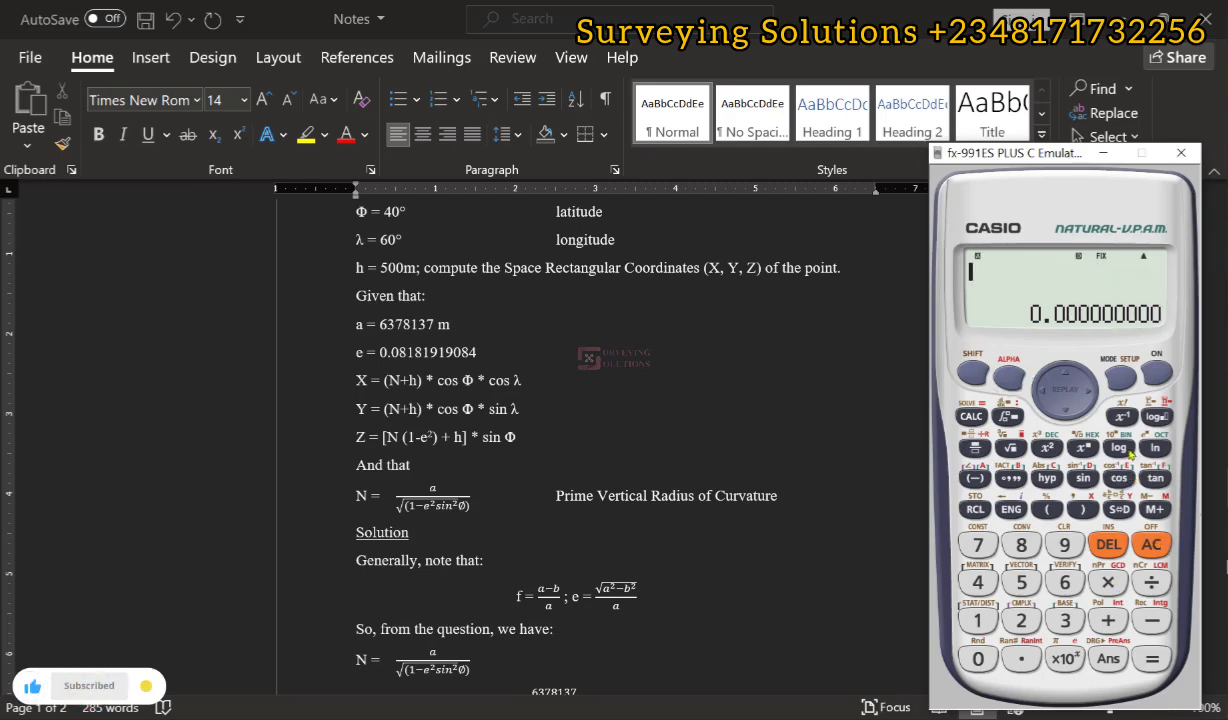
pyautogui.click(1154, 665)
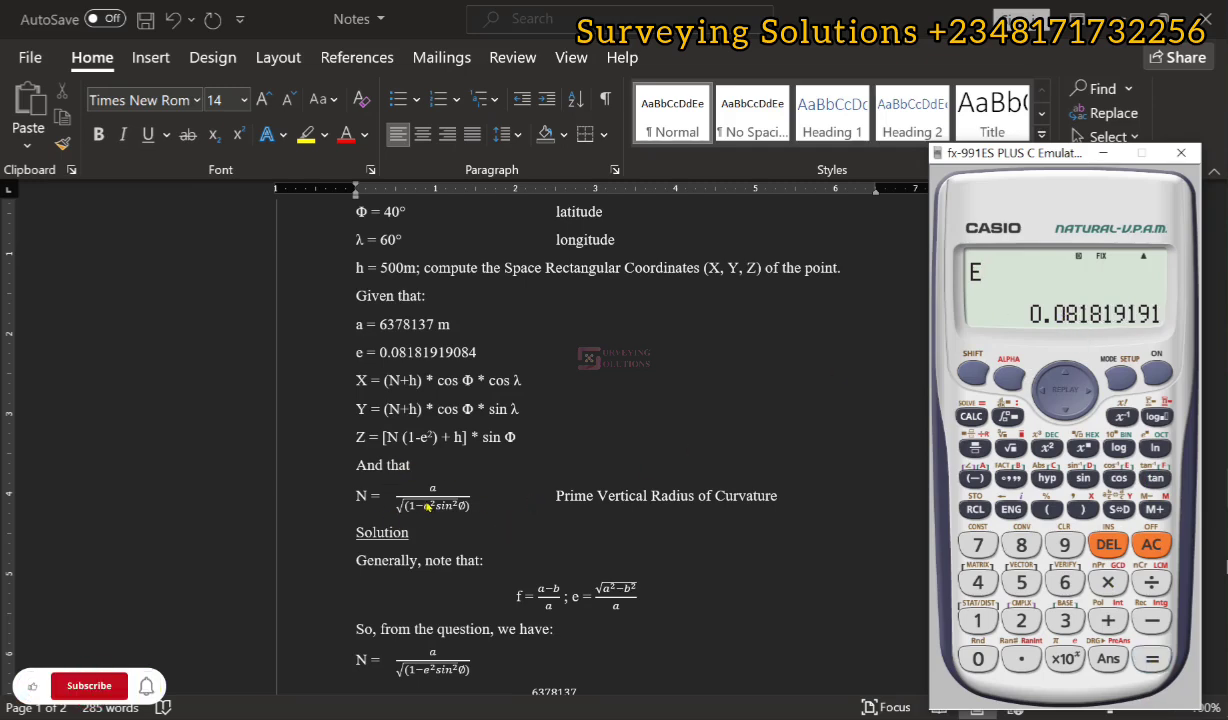
pyautogui.click(1146, 541)
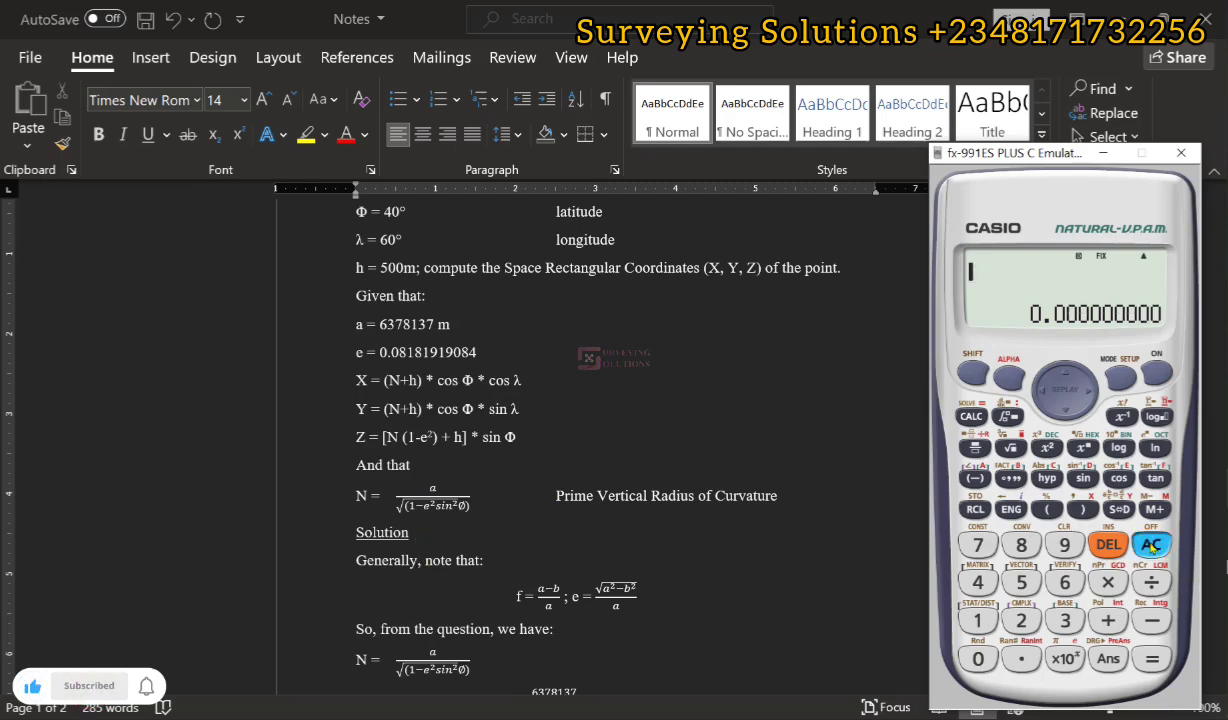
# Step: Calculate the sine of the 40° latitude and square the result for the N formula
pyautogui.scroll(-5, 424, 503)
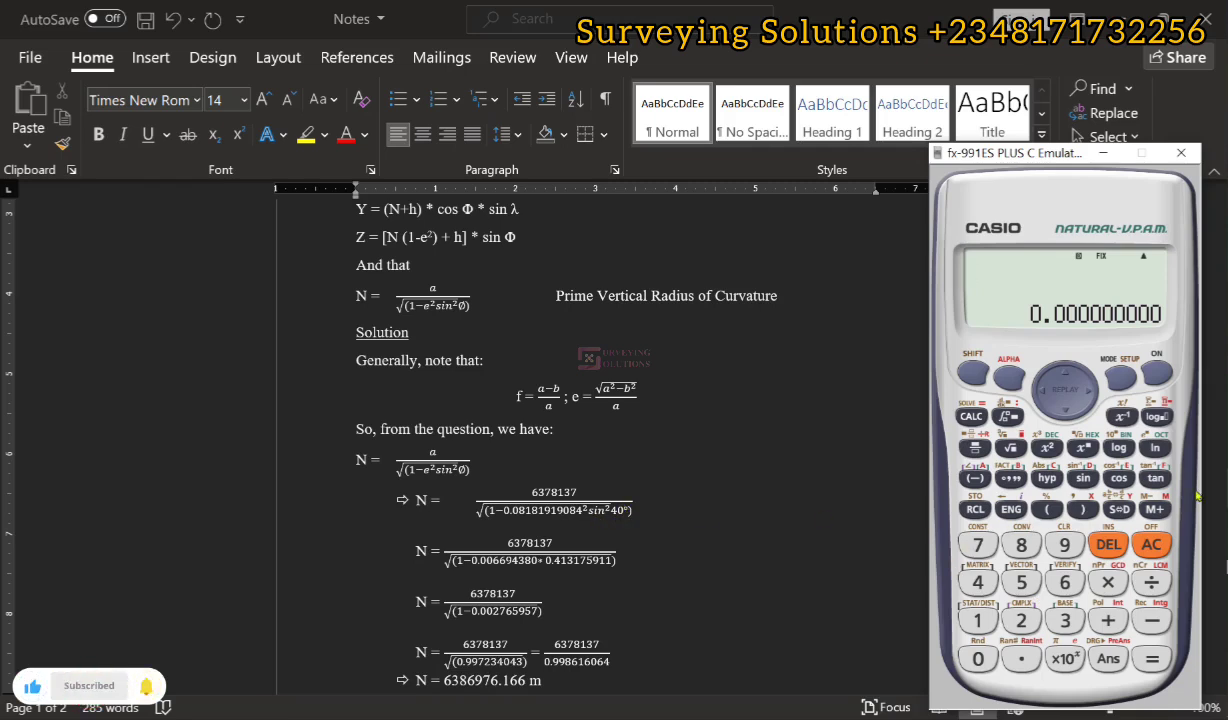
pyautogui.click(1082, 477)
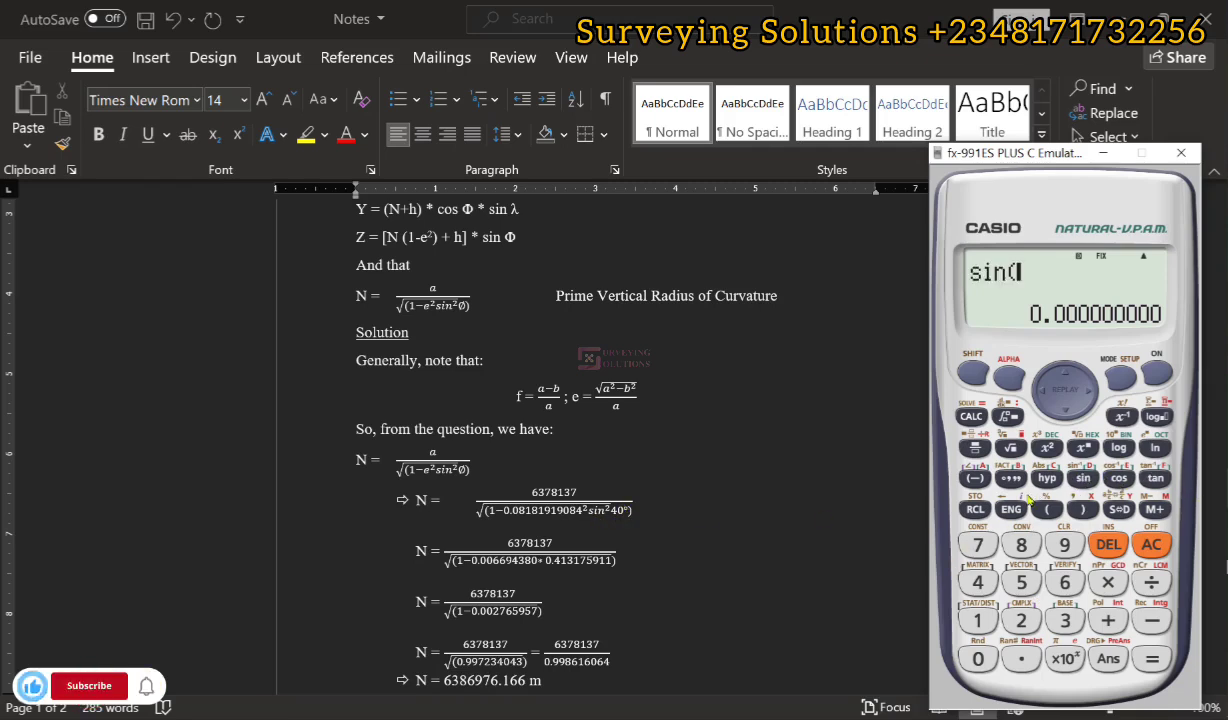
pyautogui.write('40')
pyautogui.press('Return')
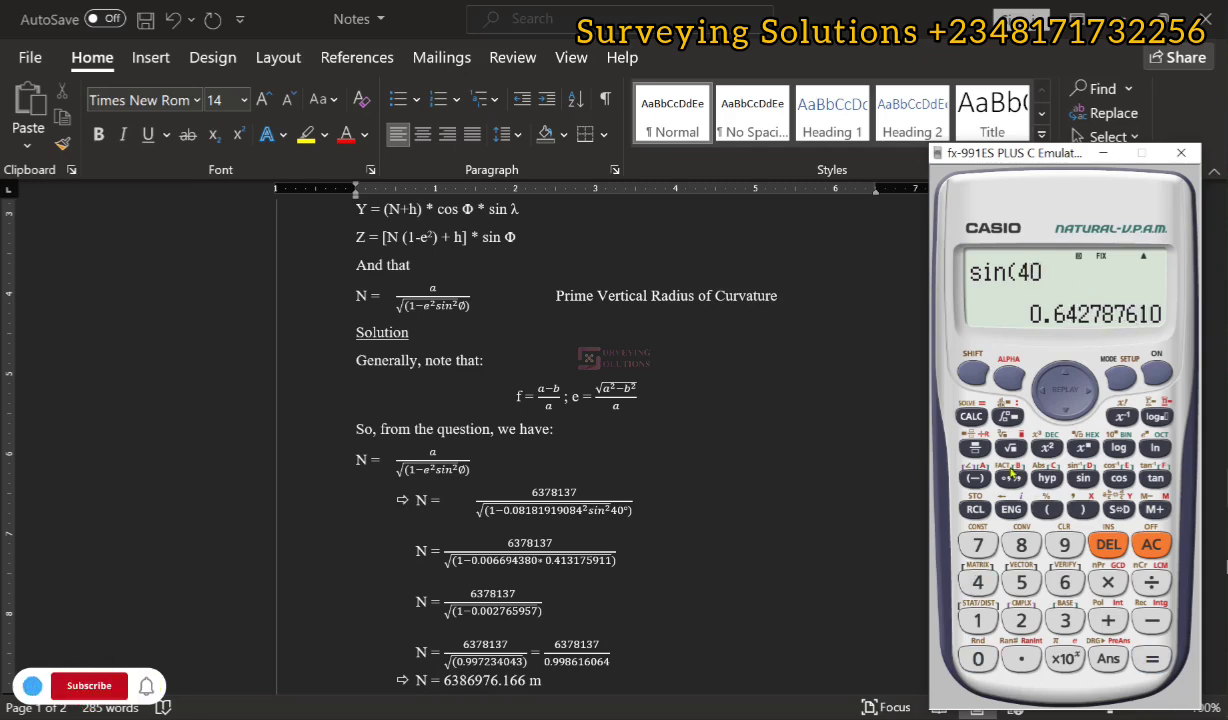
pyautogui.click(1046, 448)
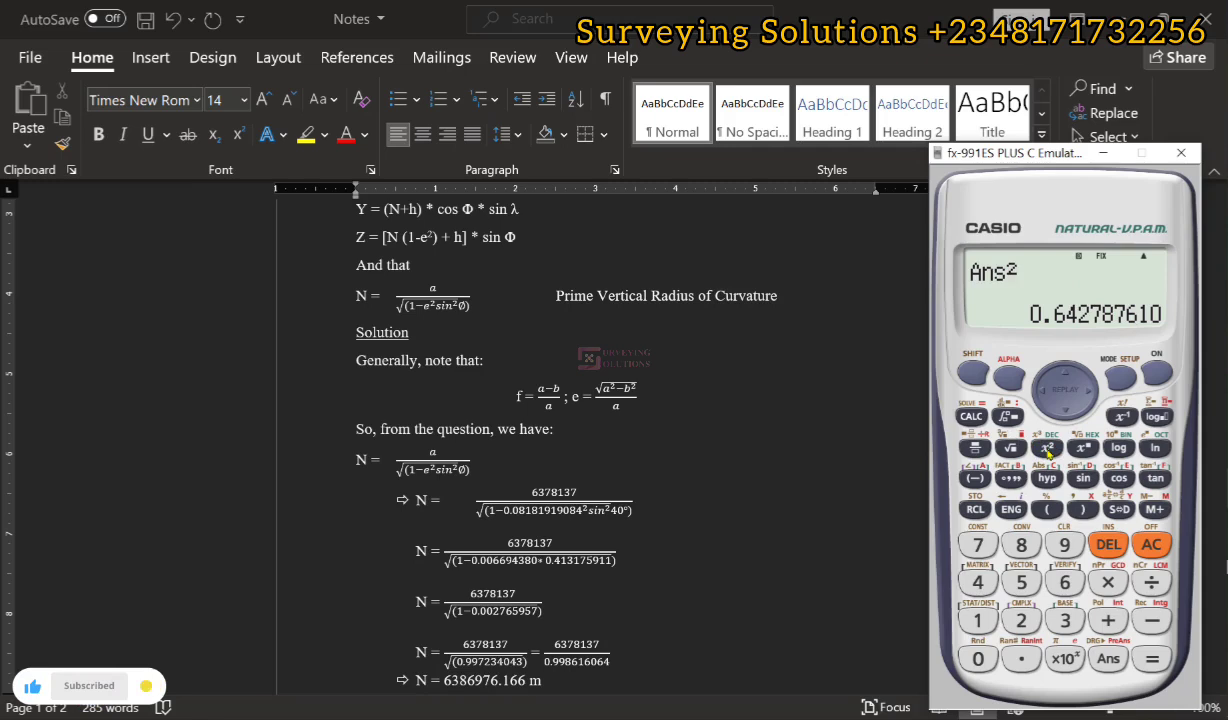
pyautogui.press('Return')
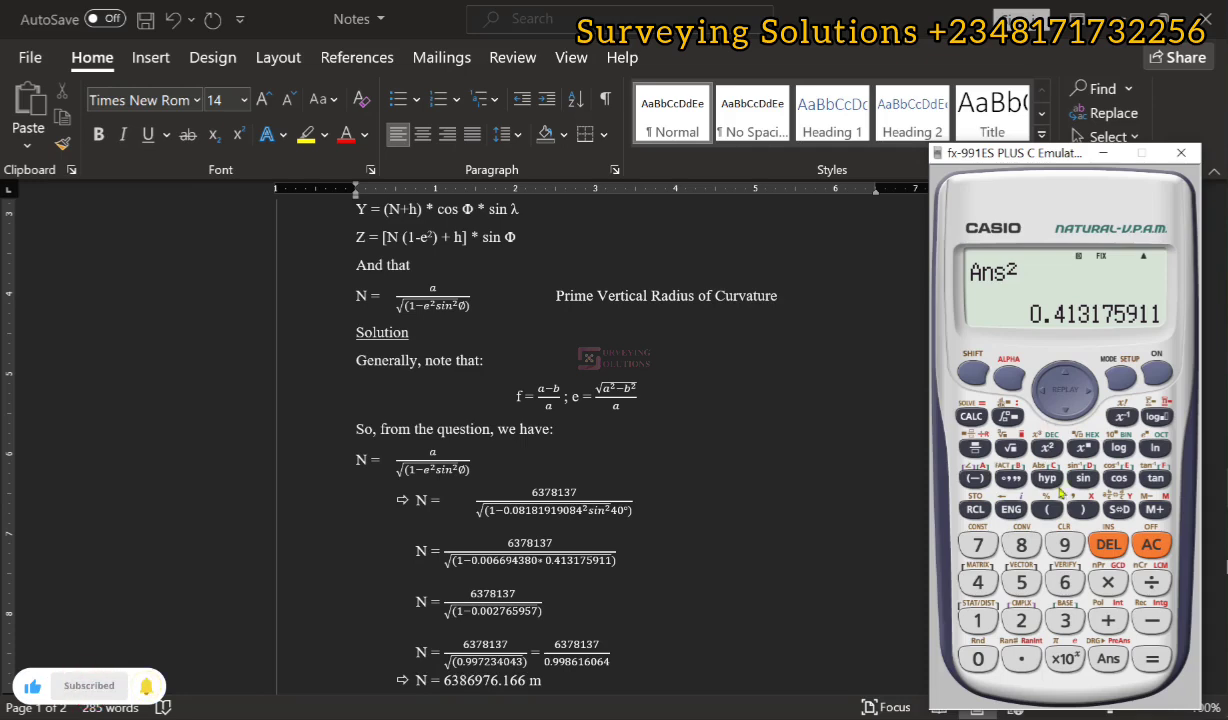
pyautogui.click(1075, 377)
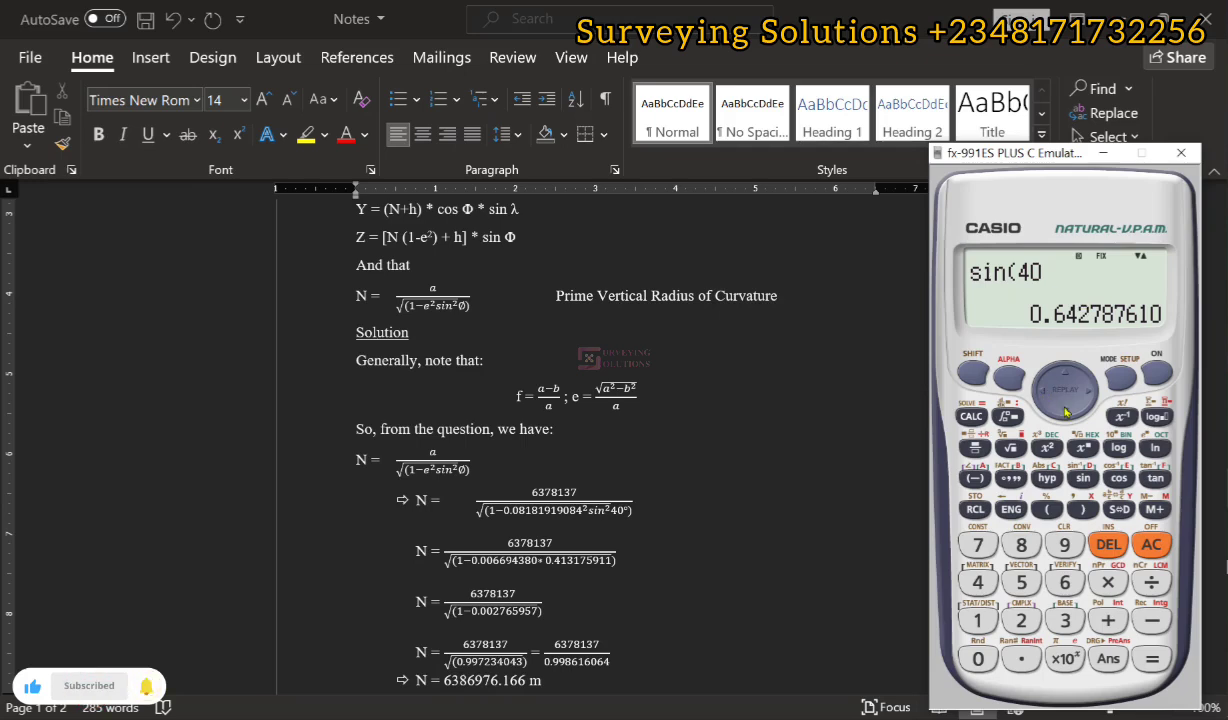
pyautogui.click(1066, 412)
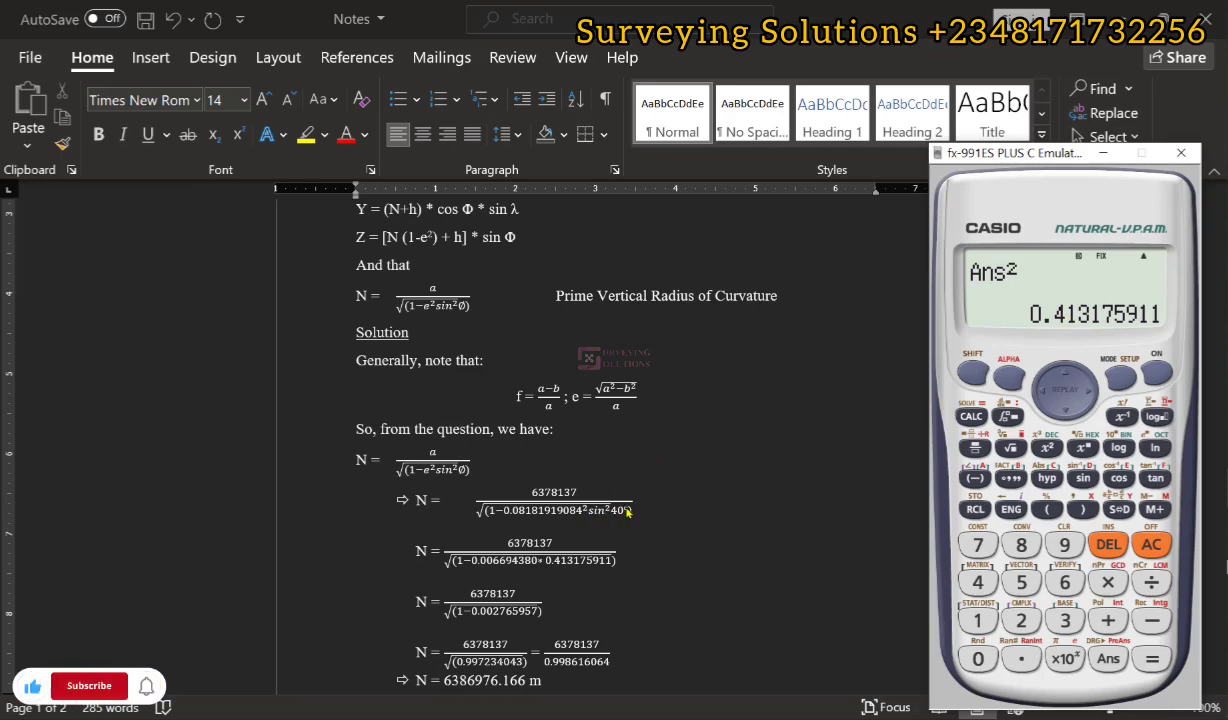
# Step: Multiply the squared sine by E² using the stored eccentricity
pyautogui.click(1109, 583)
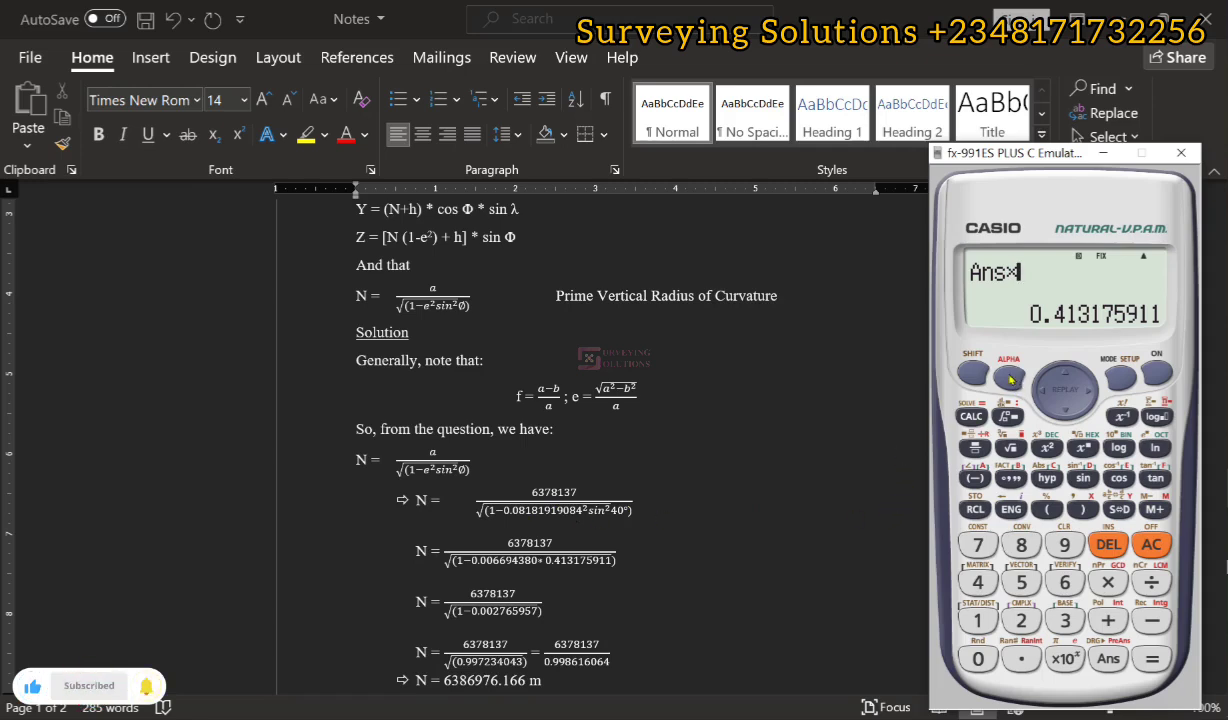
pyautogui.click(1118, 477)
pyautogui.press('4')
pyautogui.click(1163, 667)
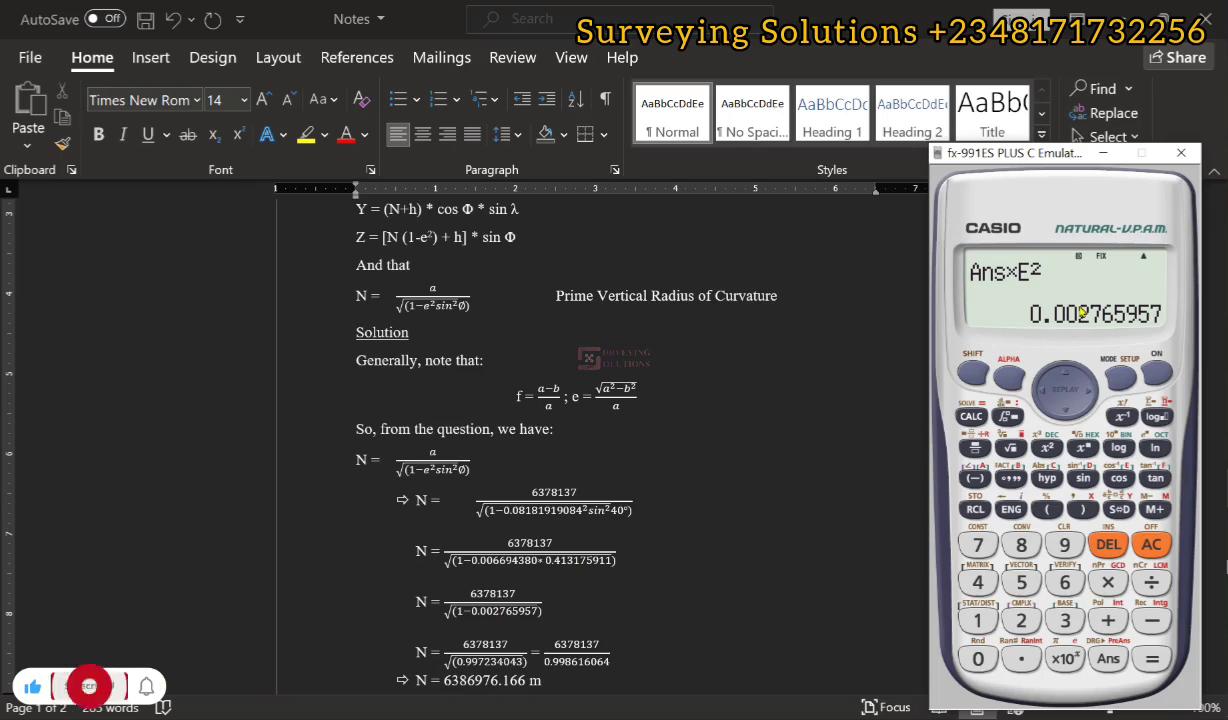
# Step: Subtract the last answer from 1 and take the square root of the difference to get N's denominator
pyautogui.write('1-')
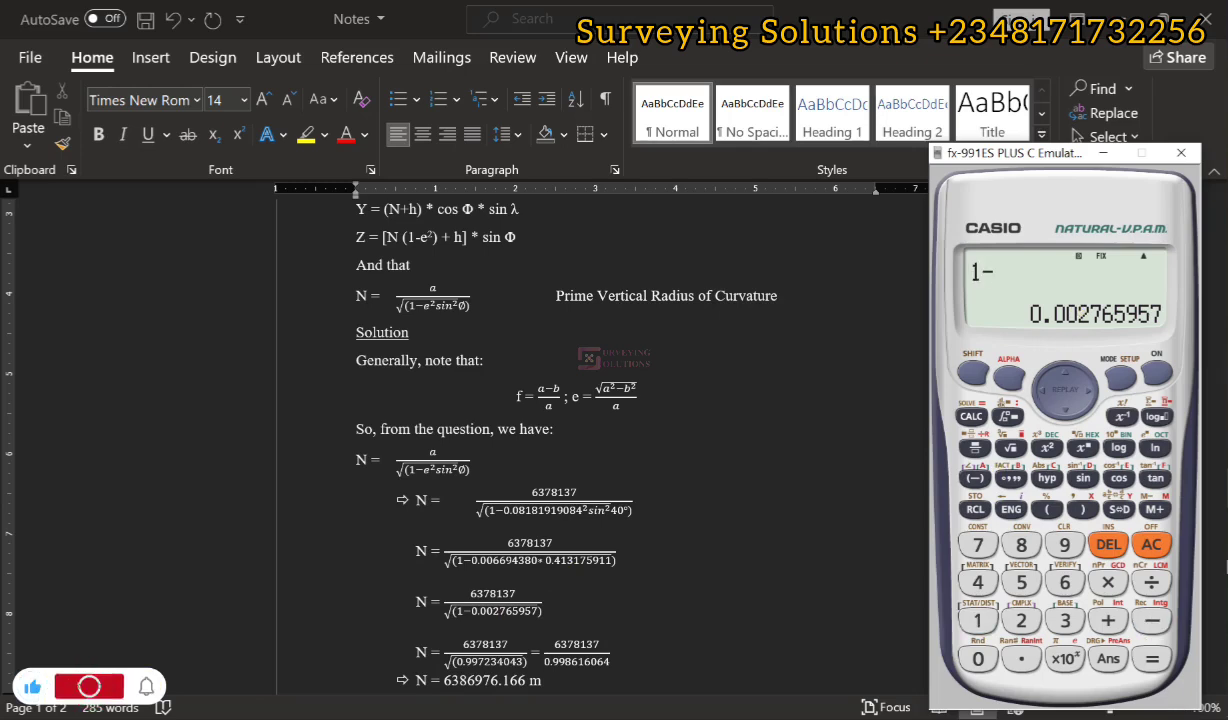
pyautogui.click(1106, 657)
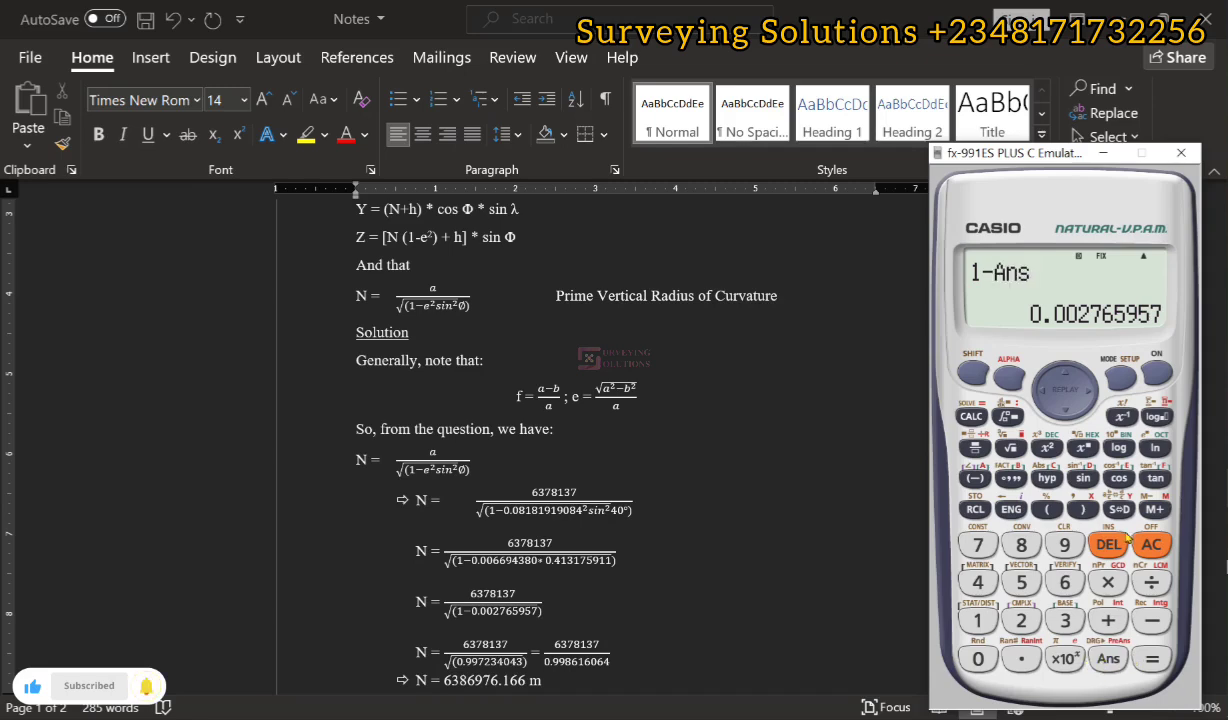
pyautogui.press('Return')
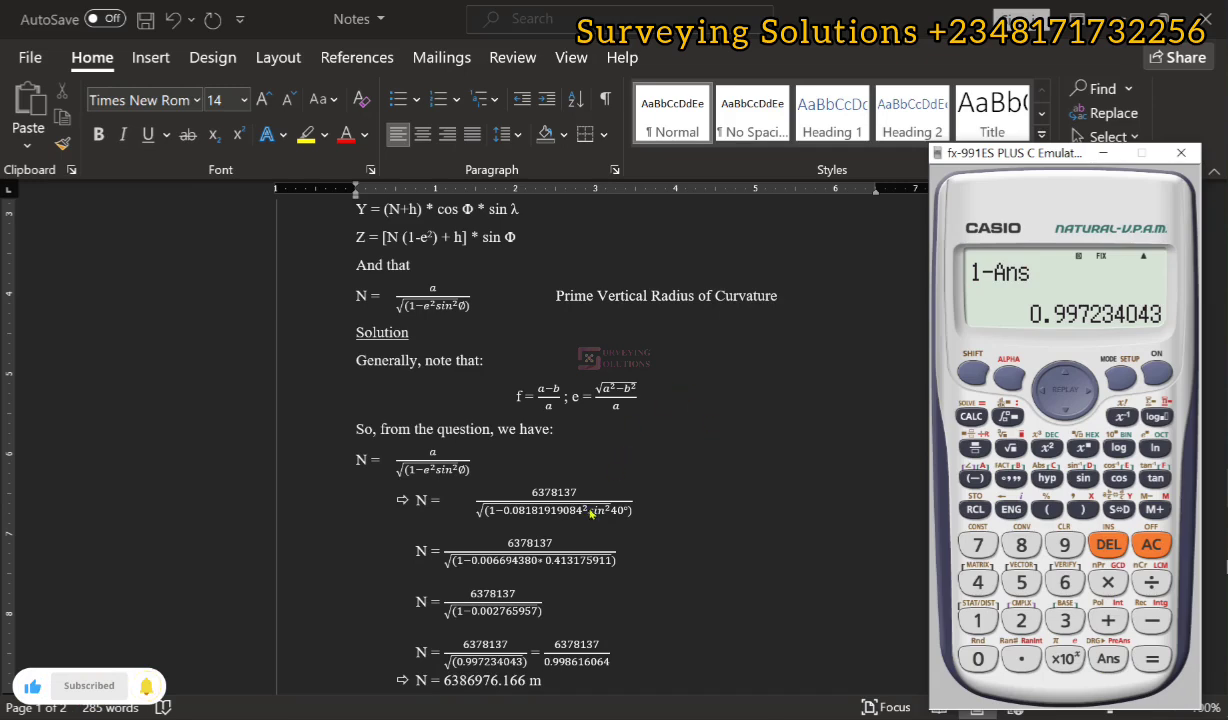
pyautogui.scroll(-1, 560, 490)
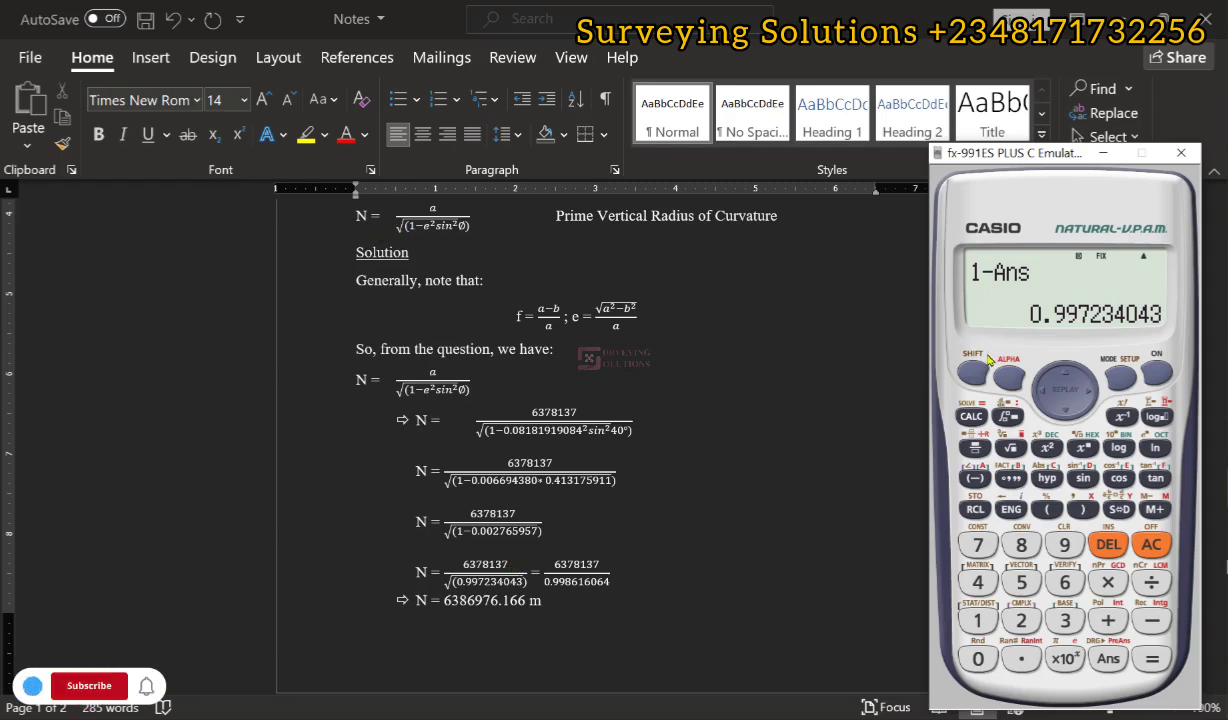
pyautogui.click(1010, 447)
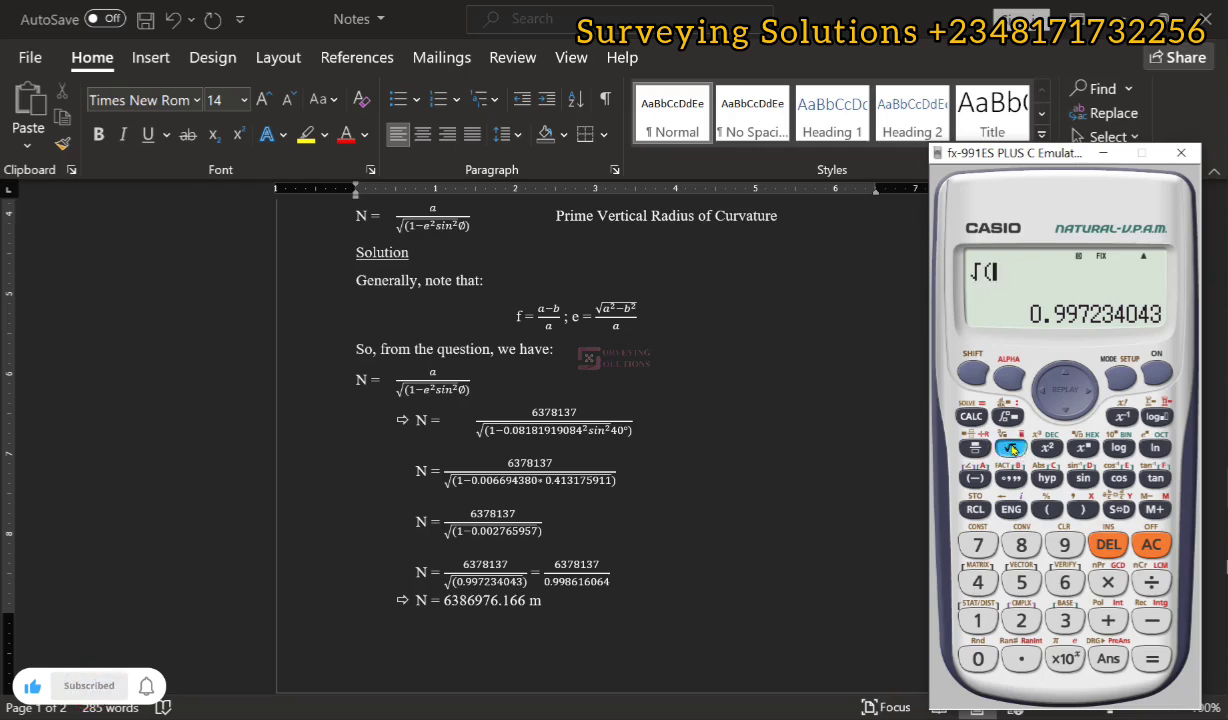
pyautogui.click(1106, 657)
pyautogui.press('Return')
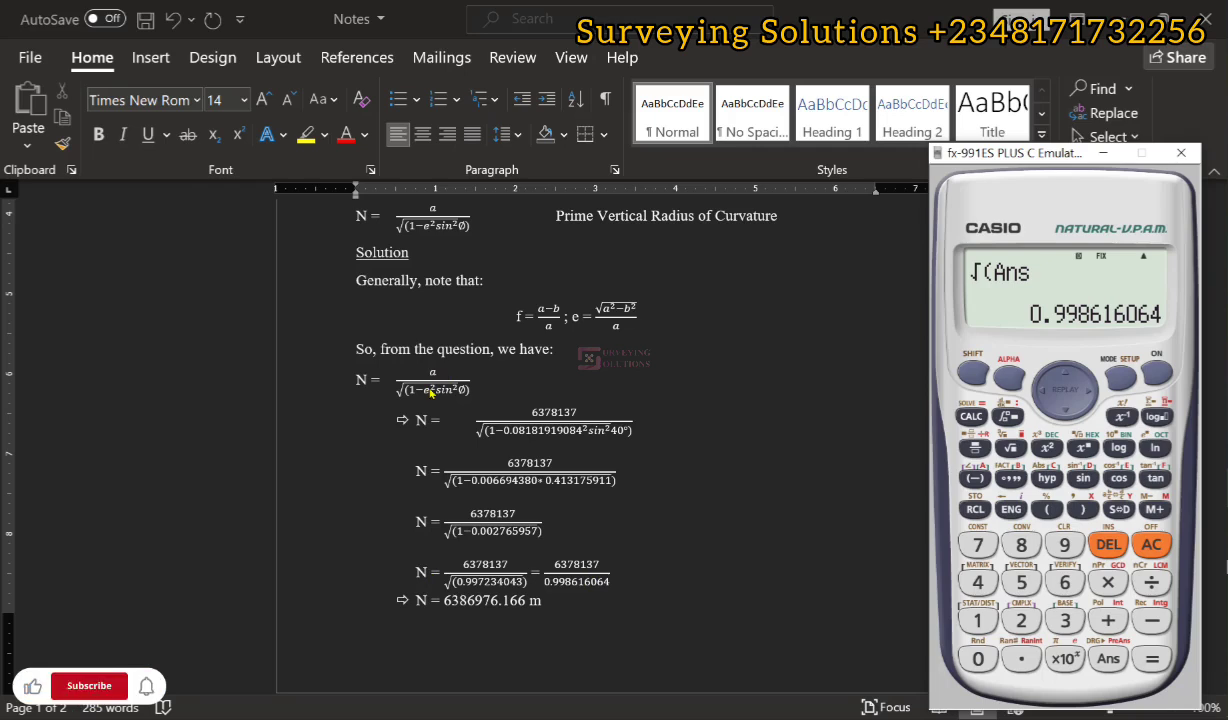
# Step: Divide stored variable A by the last answer to obtain the prime vertical radius of curvature N
pyautogui.click(973, 478)
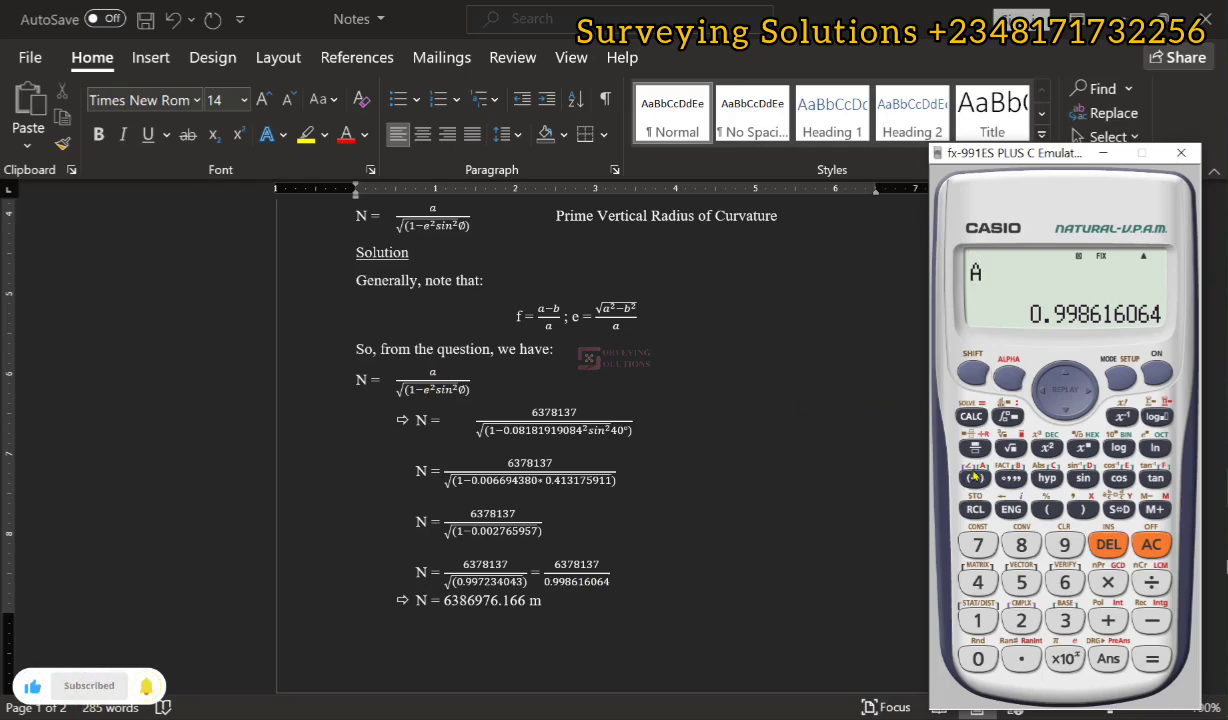
pyautogui.press('/')
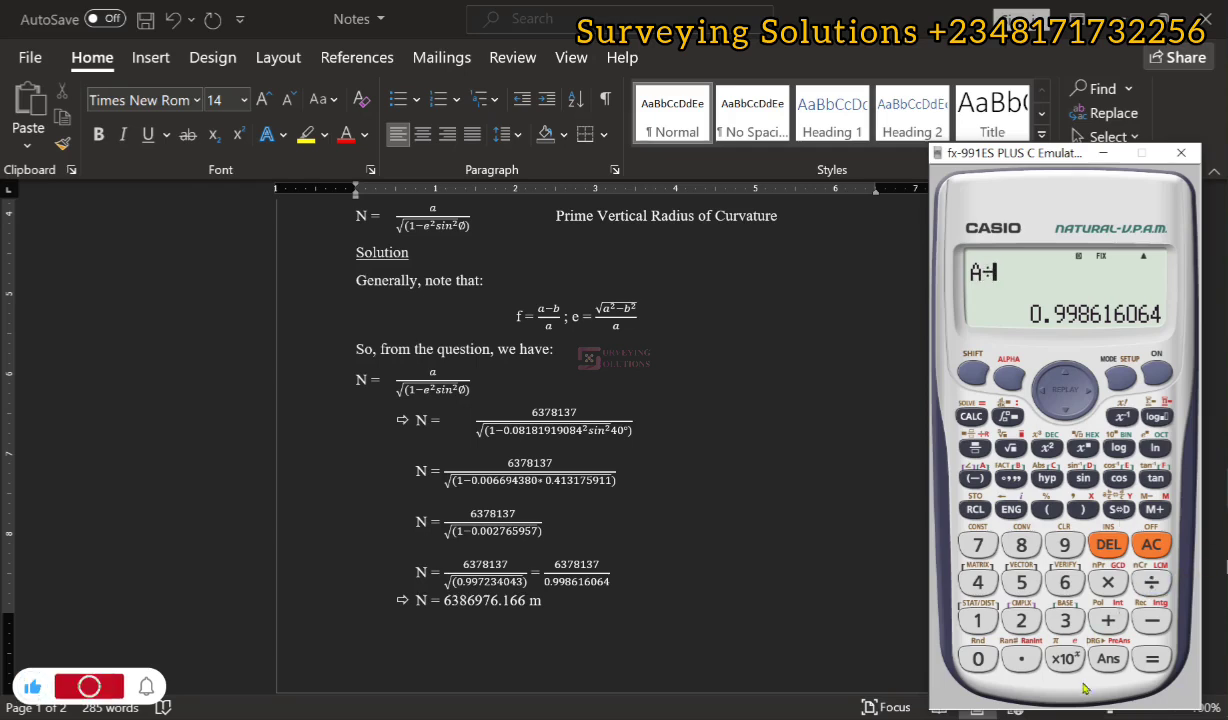
pyautogui.click(1108, 658)
pyautogui.click(1150, 662)
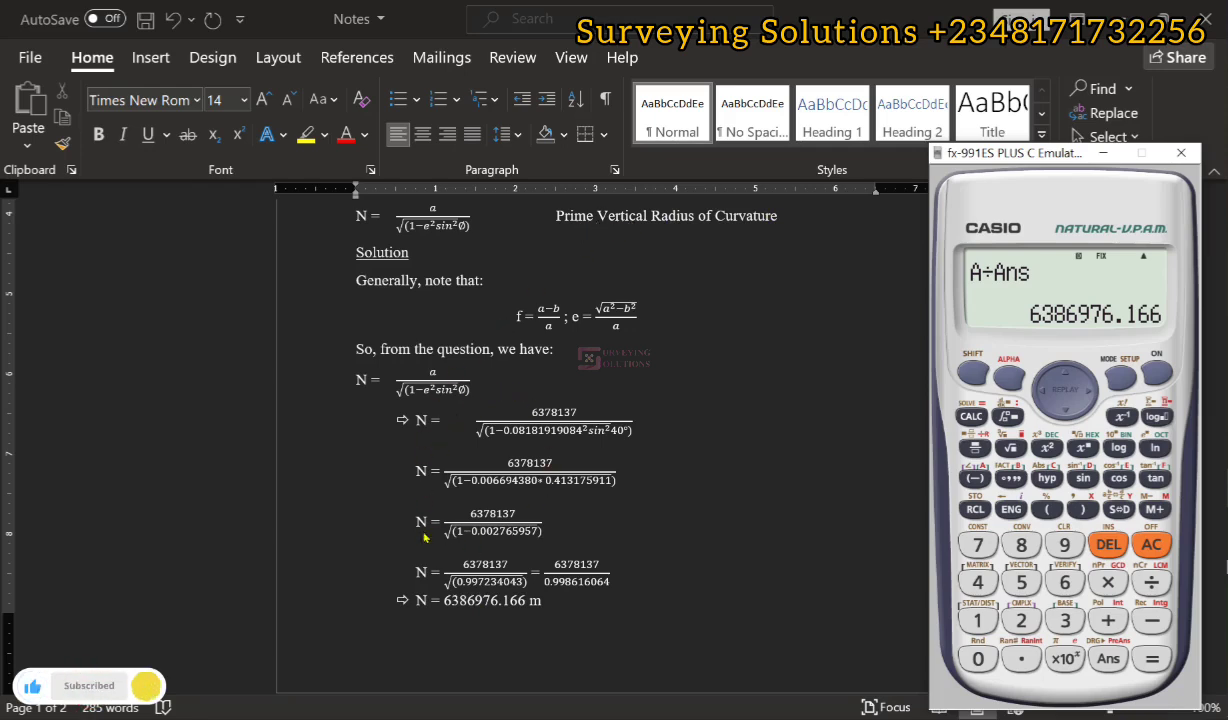
# Step: Store the calculated prime vertical radius N in calculator variable C
pyautogui.scroll(4, 384, 306)
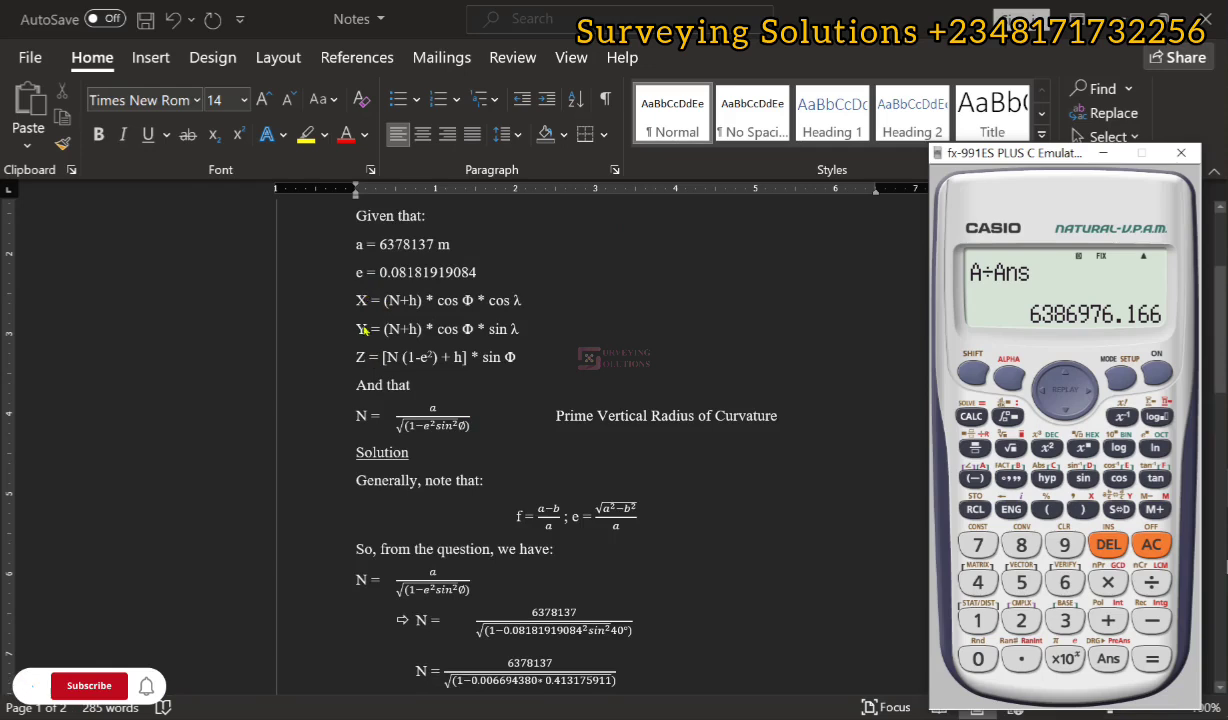
pyautogui.scroll(3, 417, 328)
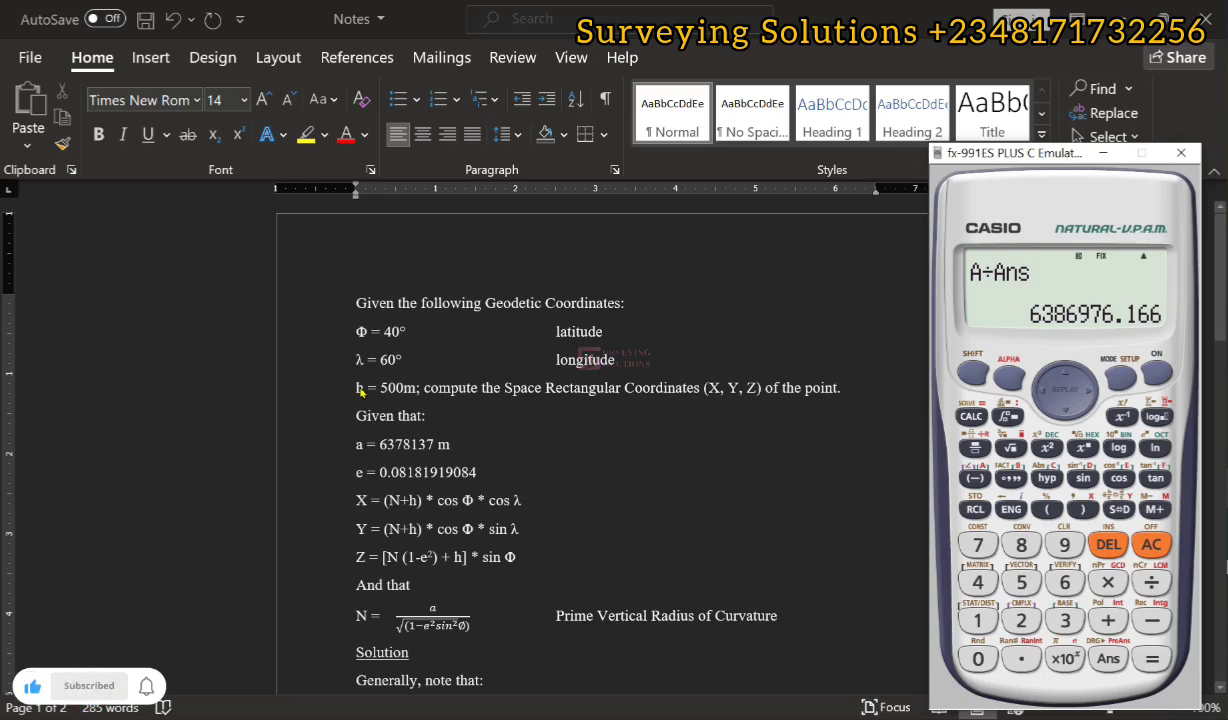
pyautogui.scroll(-10, 492, 395)
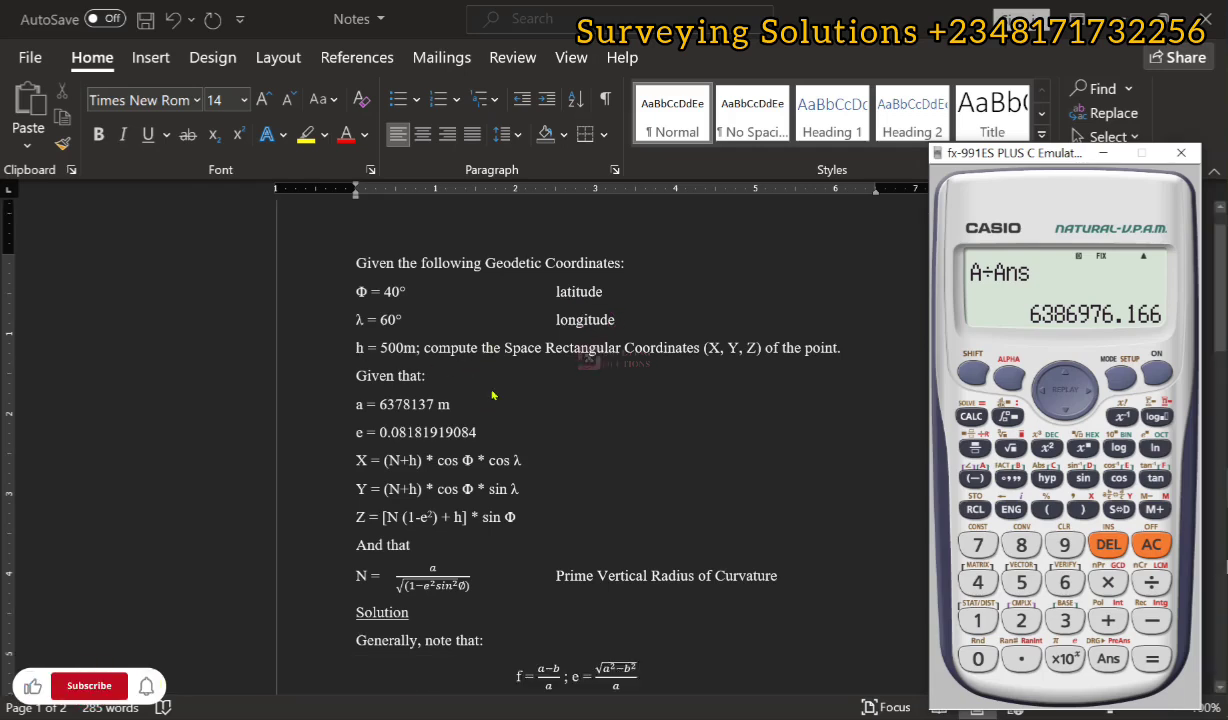
pyautogui.scroll(-8, 492, 395)
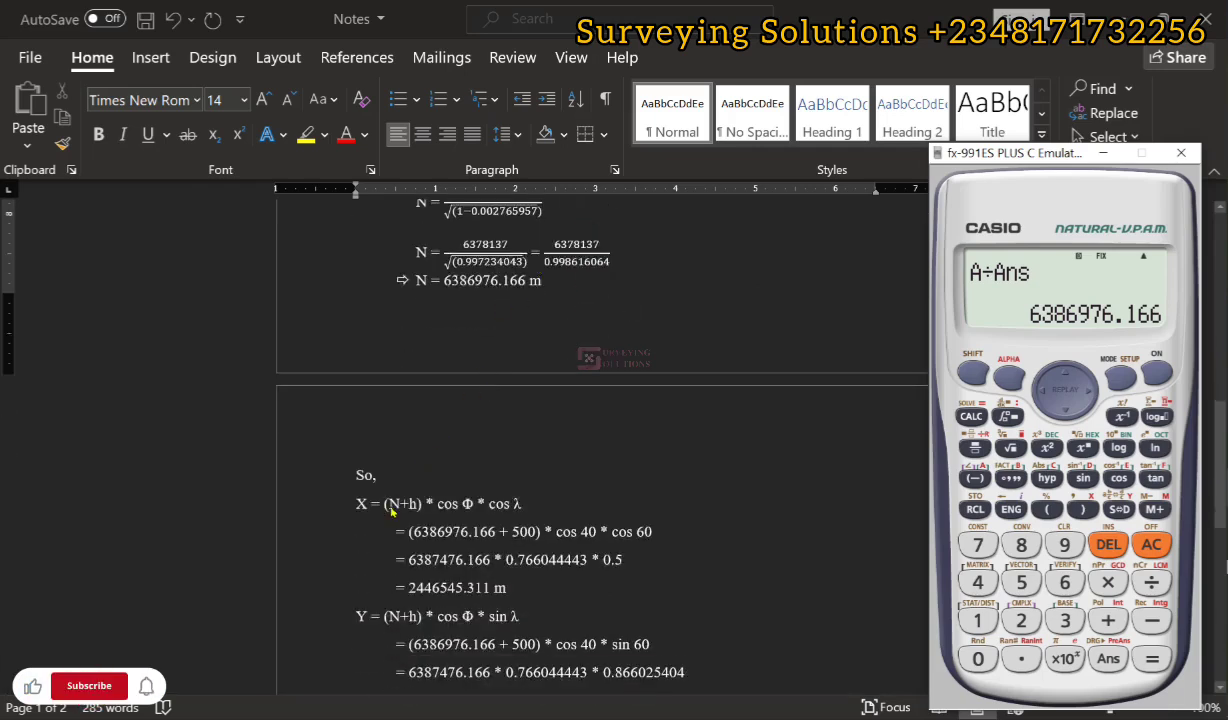
pyautogui.scroll(-2, 400, 495)
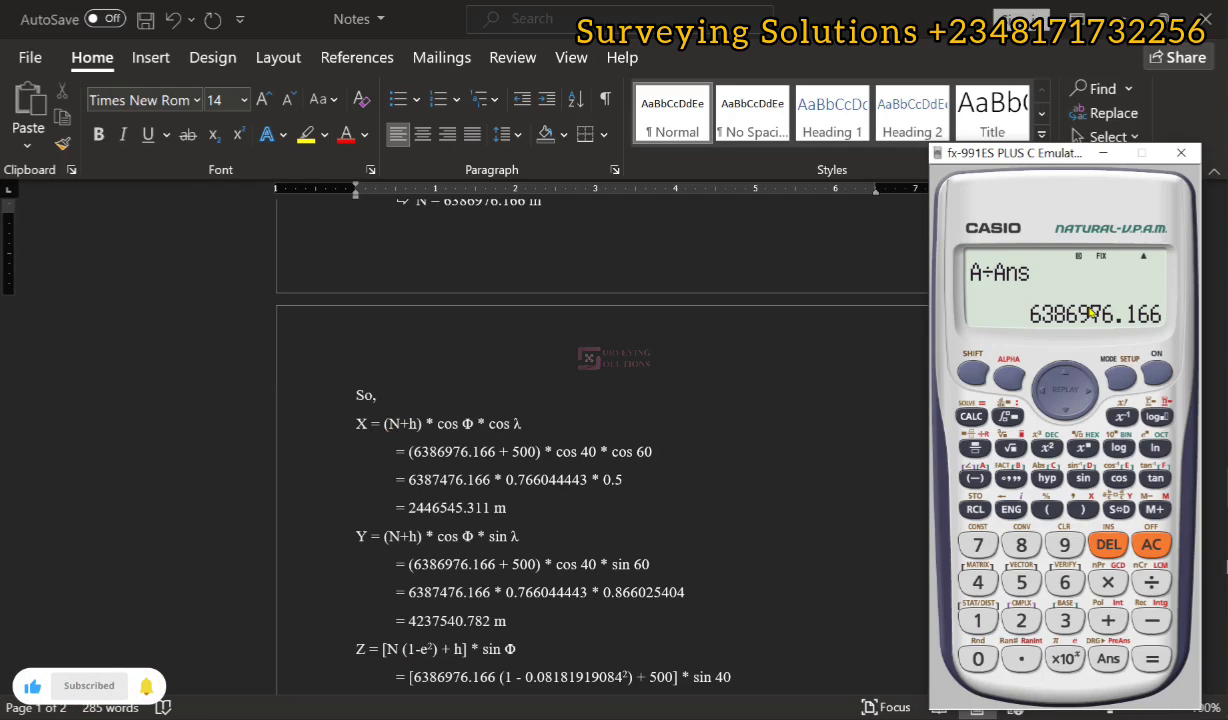
pyautogui.click(971, 372)
pyautogui.click(973, 509)
pyautogui.click(1048, 478)
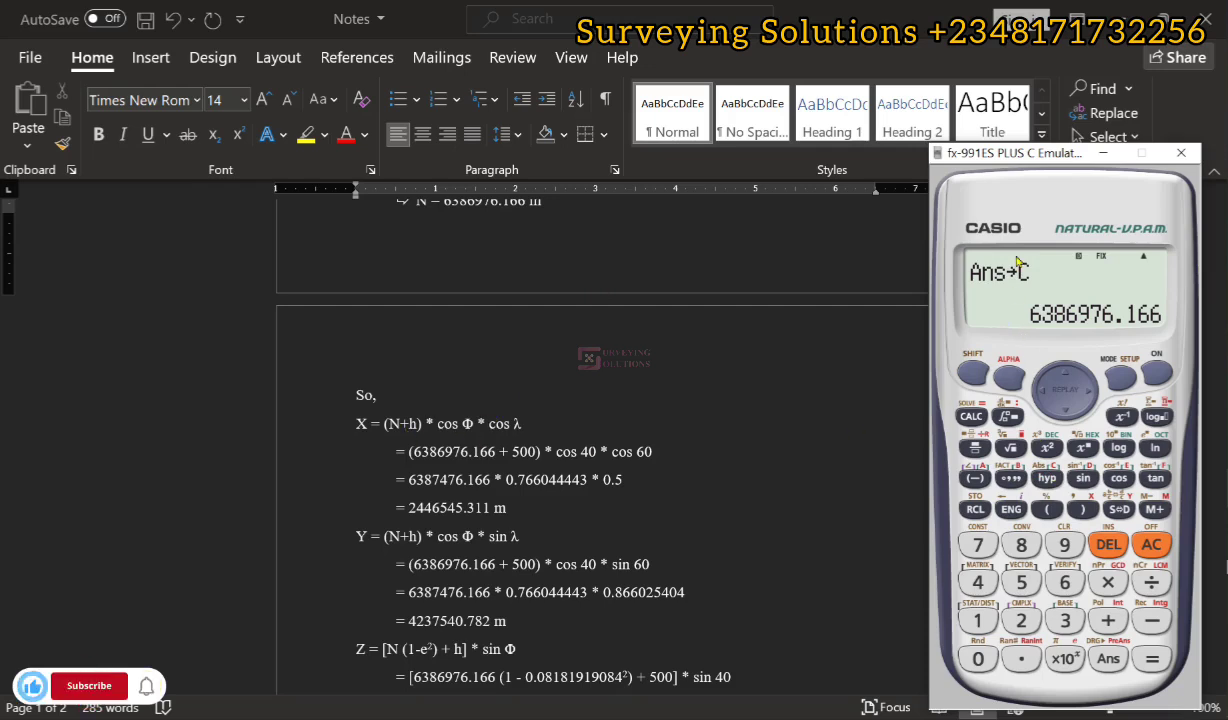
# Step: Begin a new calculation for X by entering the bracketed sum of stored N and the height, (C+500)
pyautogui.scroll(1, 600, 330)
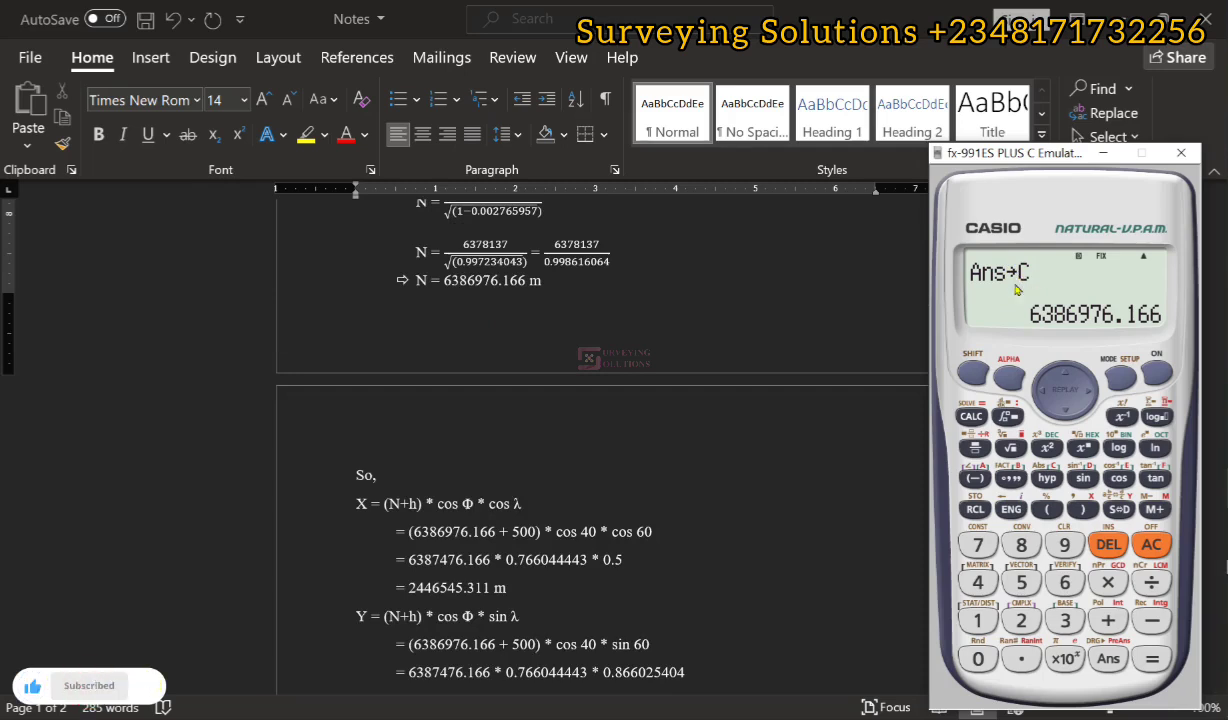
pyautogui.scroll(-1, 430, 460)
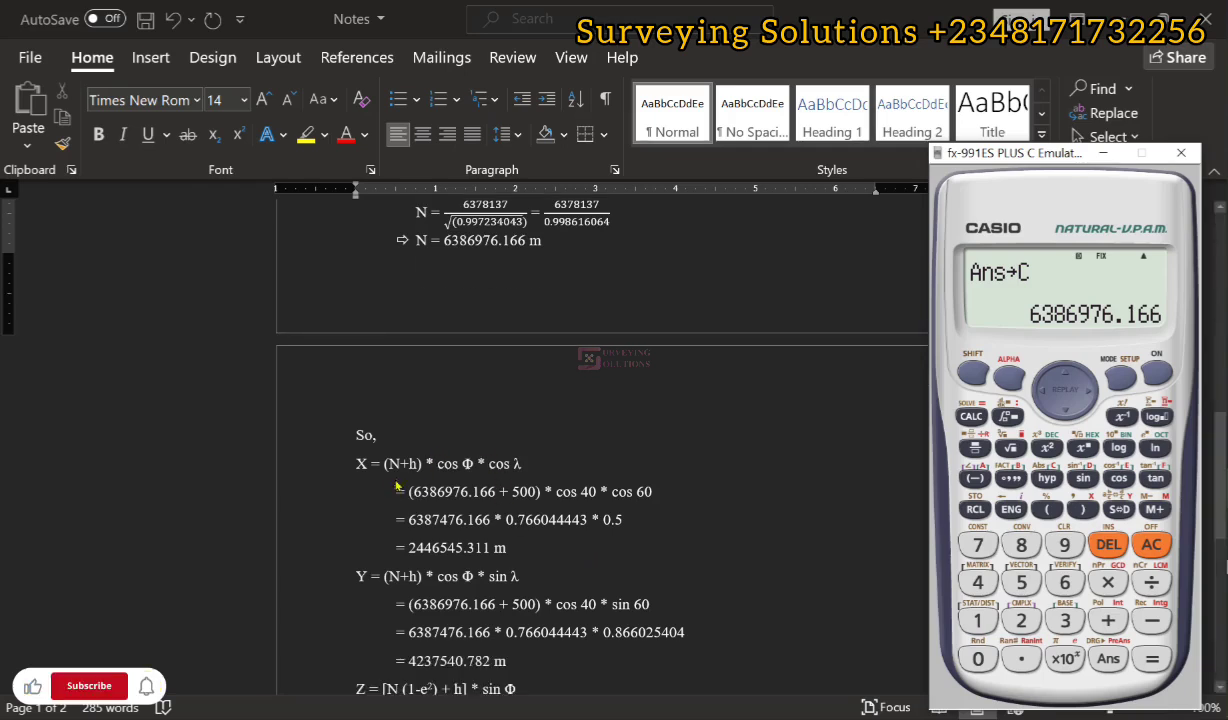
pyautogui.click(1150, 546)
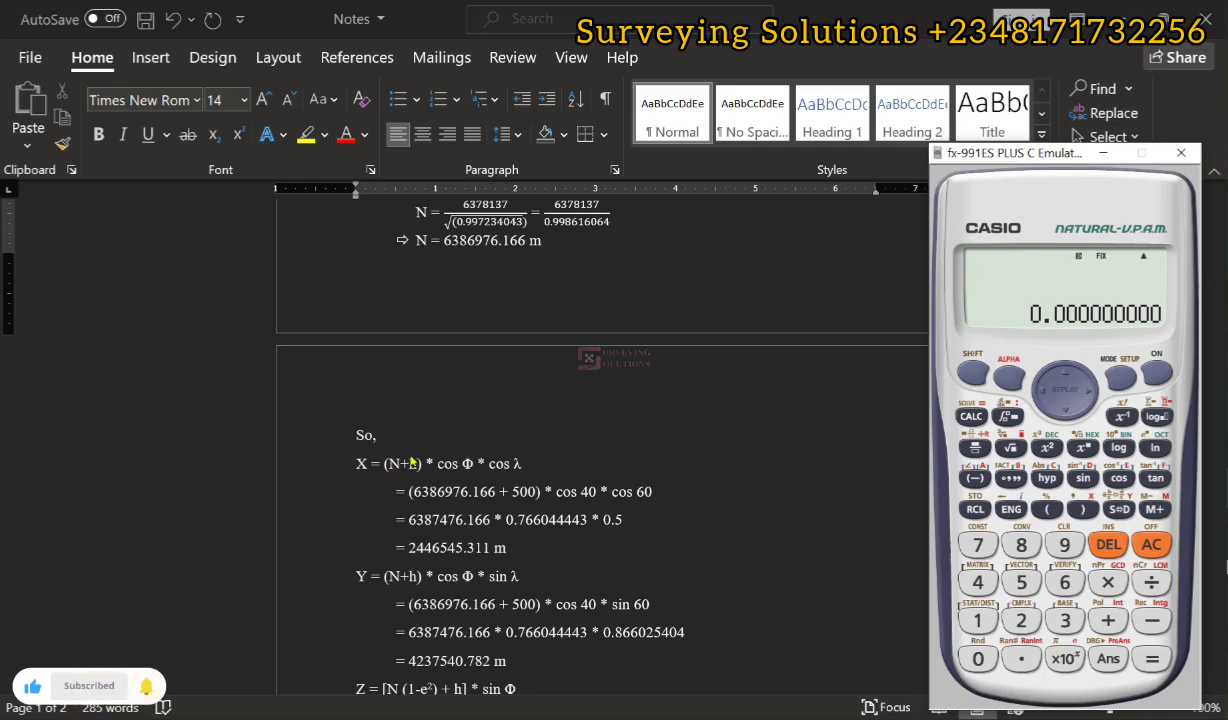
pyautogui.click(1046, 509)
pyautogui.click(1064, 582)
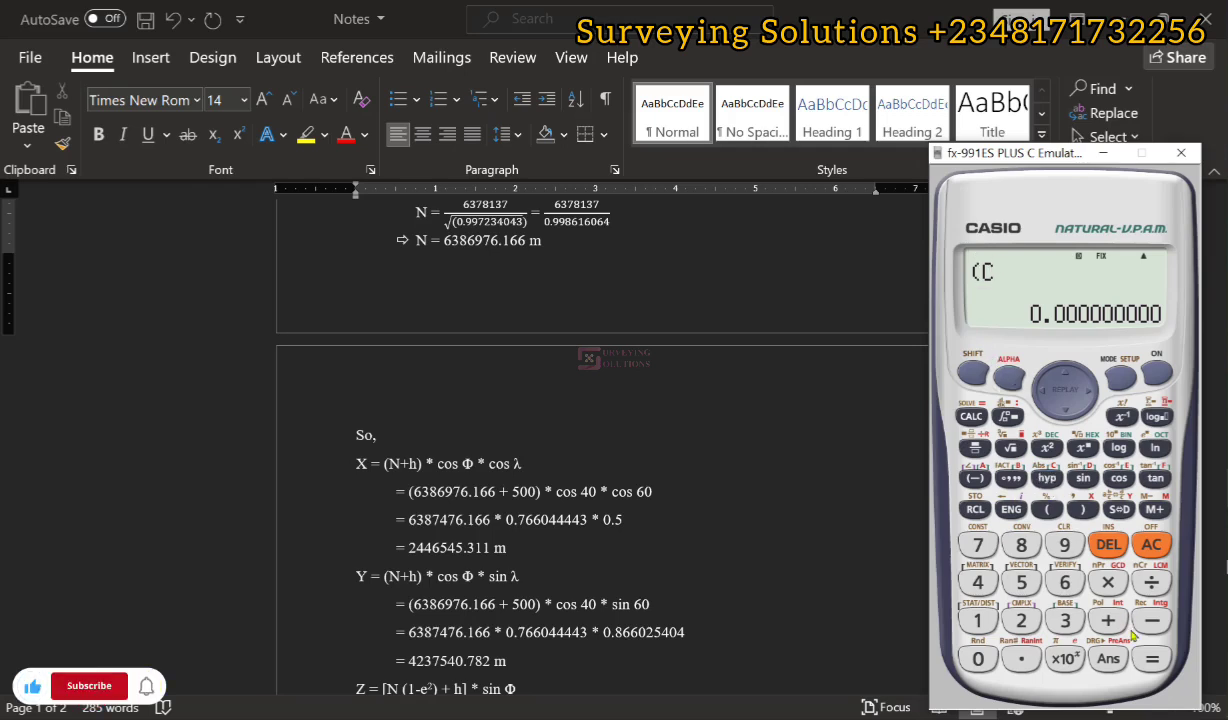
pyautogui.click(1108, 621)
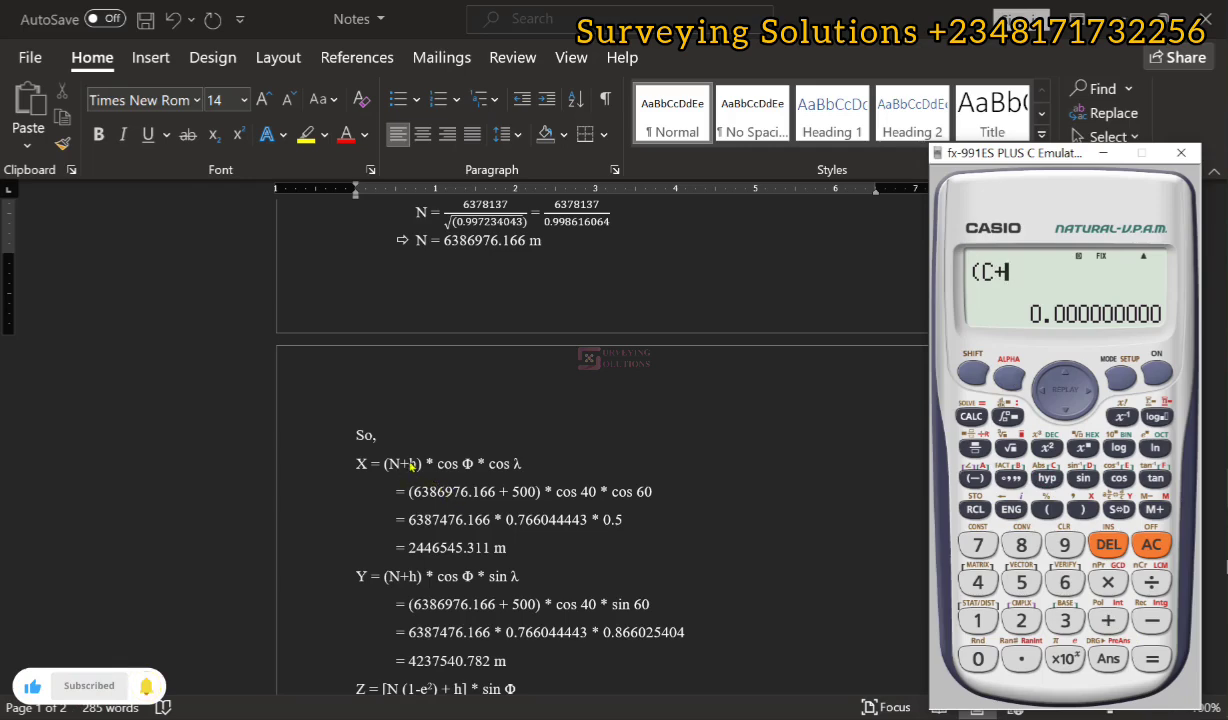
pyautogui.scroll(10, 400, 475)
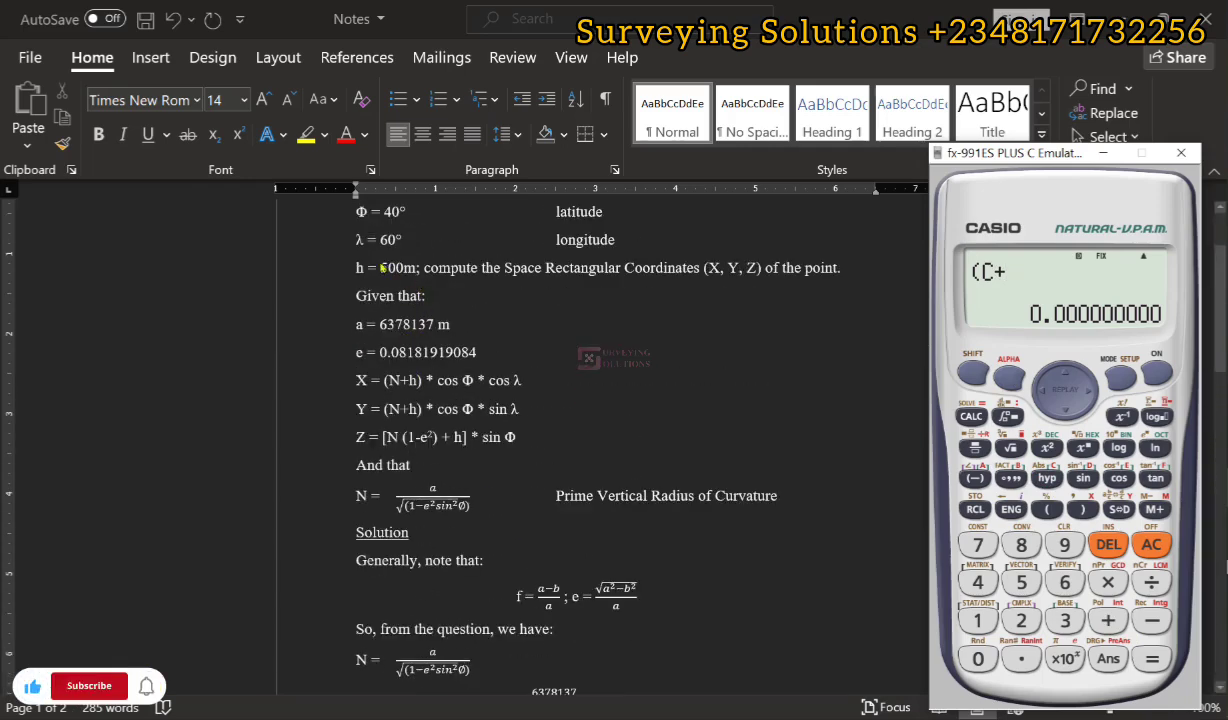
pyautogui.scroll(-8, 530, 390)
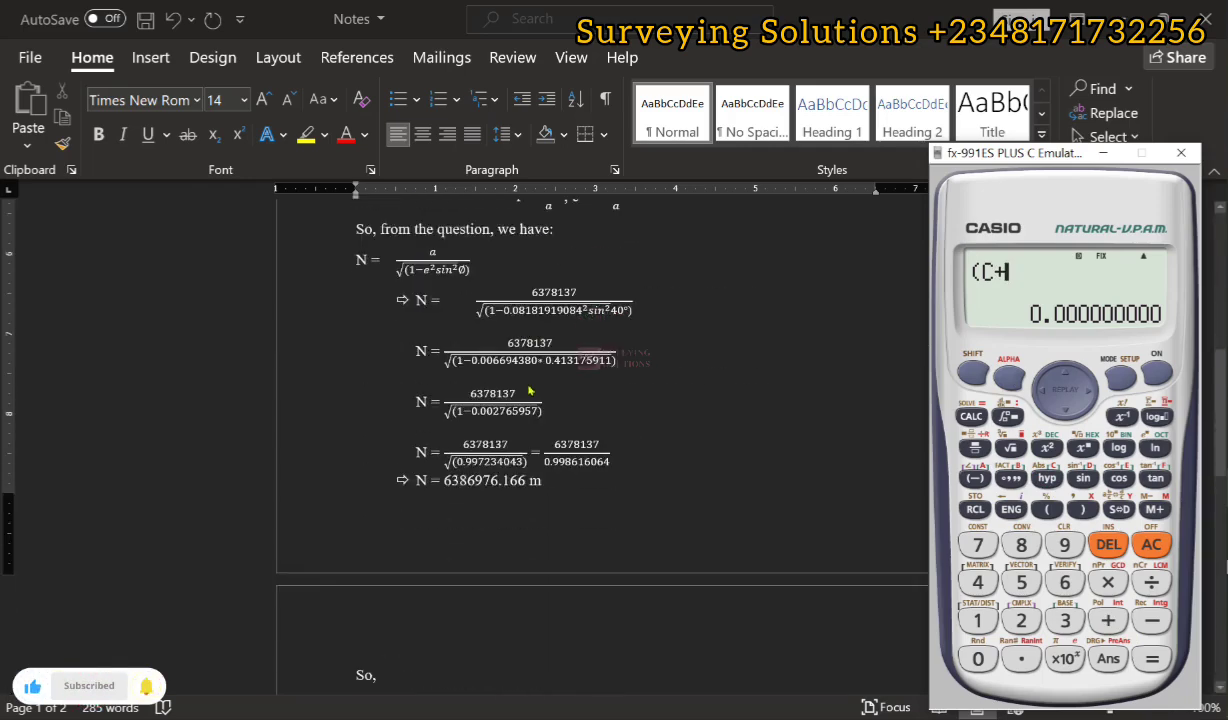
pyautogui.scroll(-5, 530, 390)
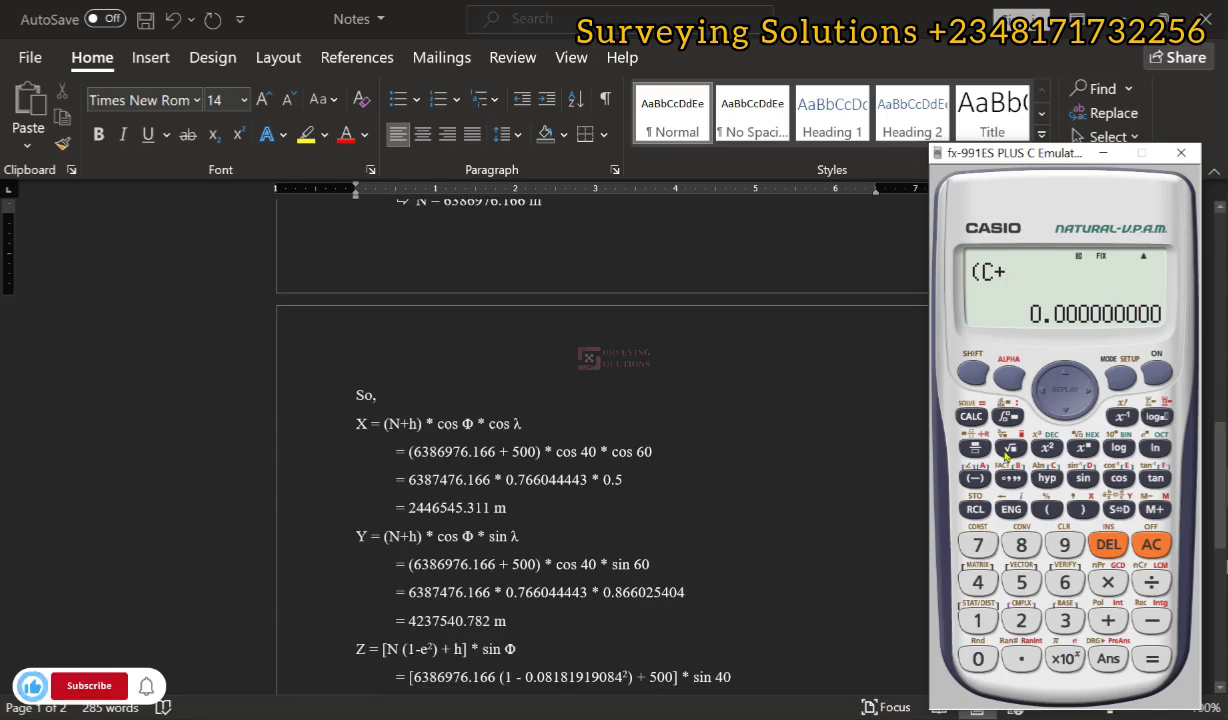
pyautogui.write('500')
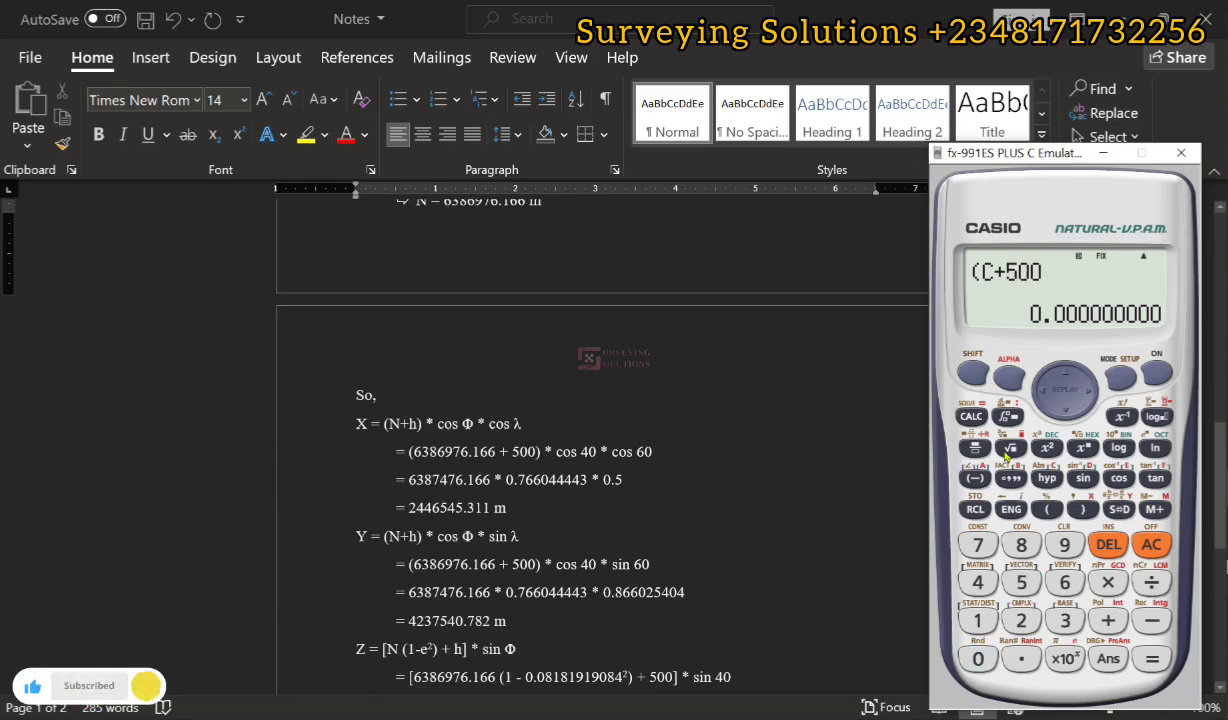
pyautogui.click(1080, 513)
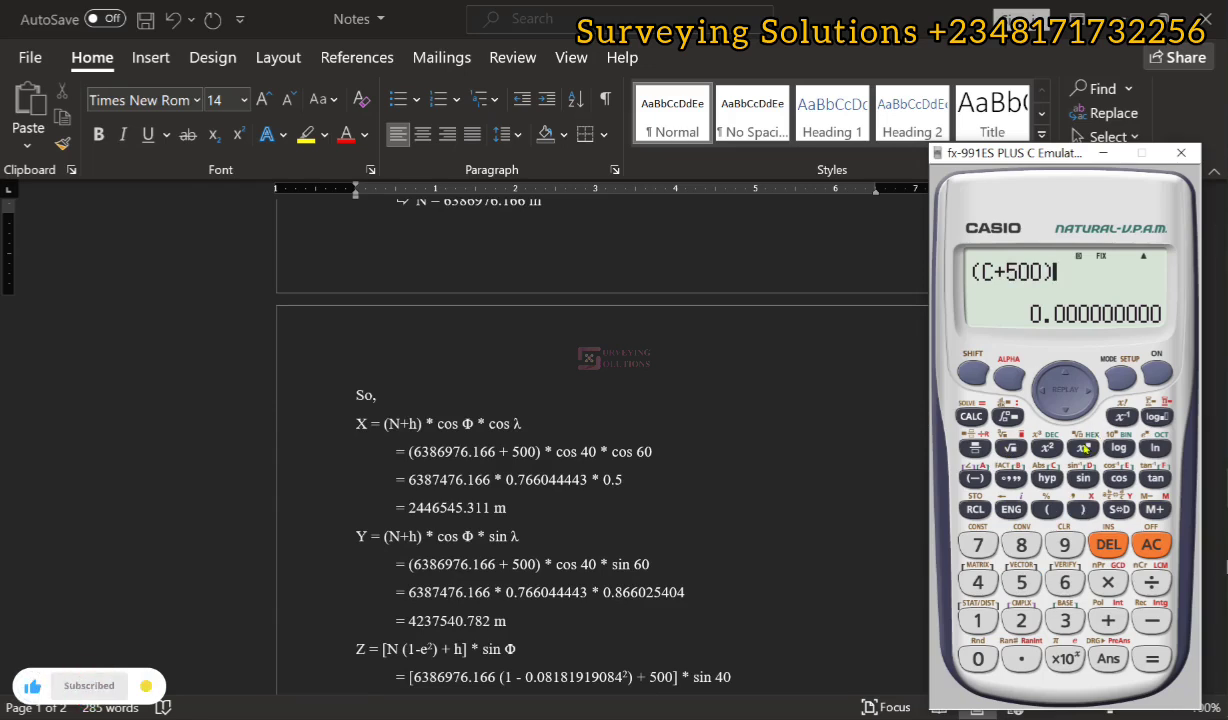
# Step: Multiply the bracketed sum by cos(40) and cos(60) and evaluate the expression to obtain the X coordinate
pyautogui.click(1108, 582)
pyautogui.click(1118, 478)
pyautogui.write('40')
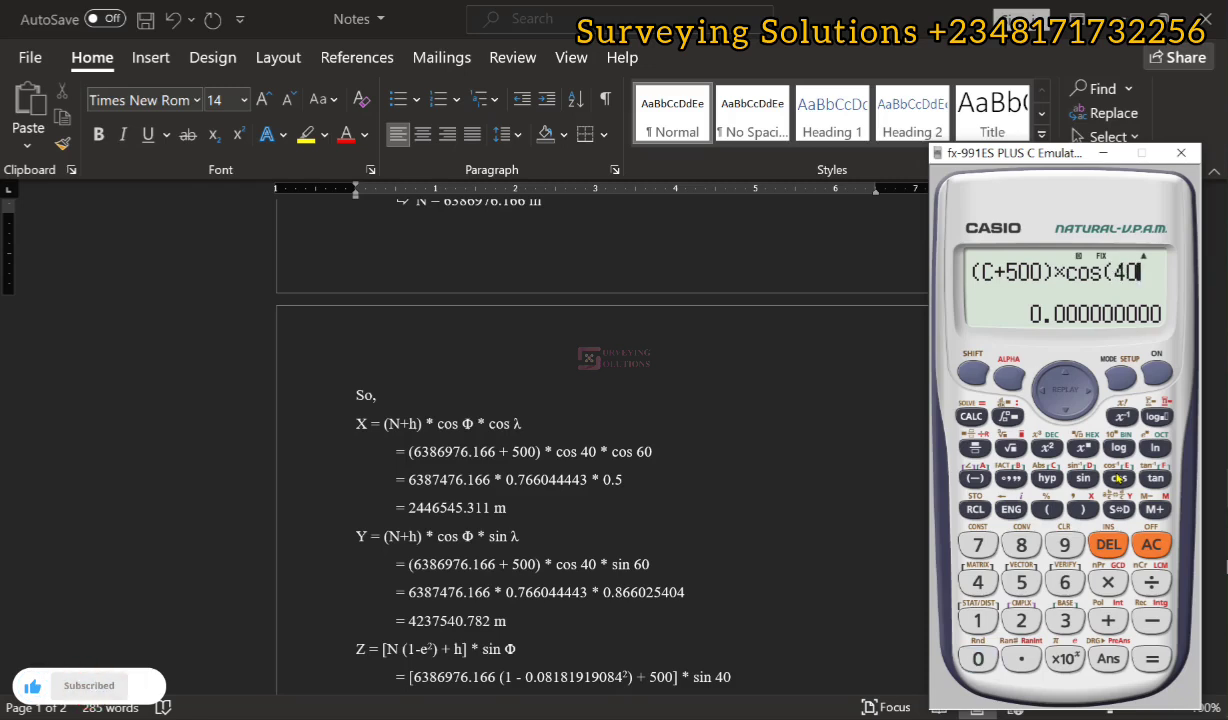
pyautogui.click(1080, 510)
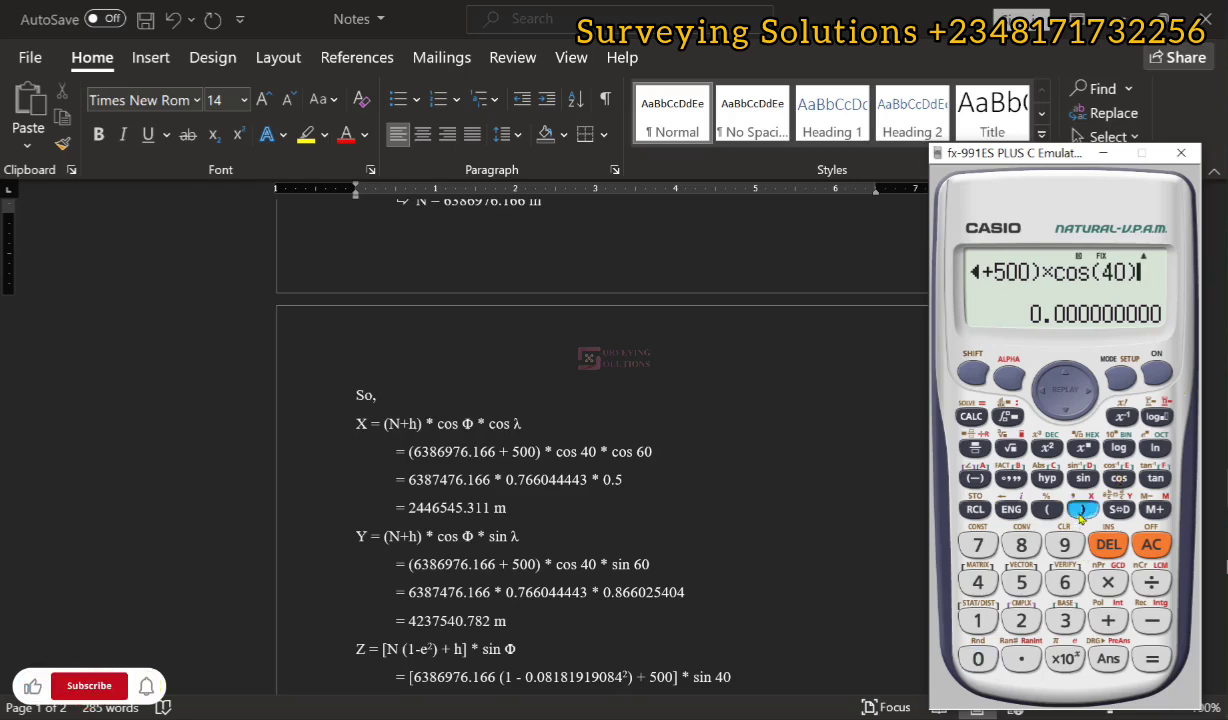
pyautogui.click(1108, 584)
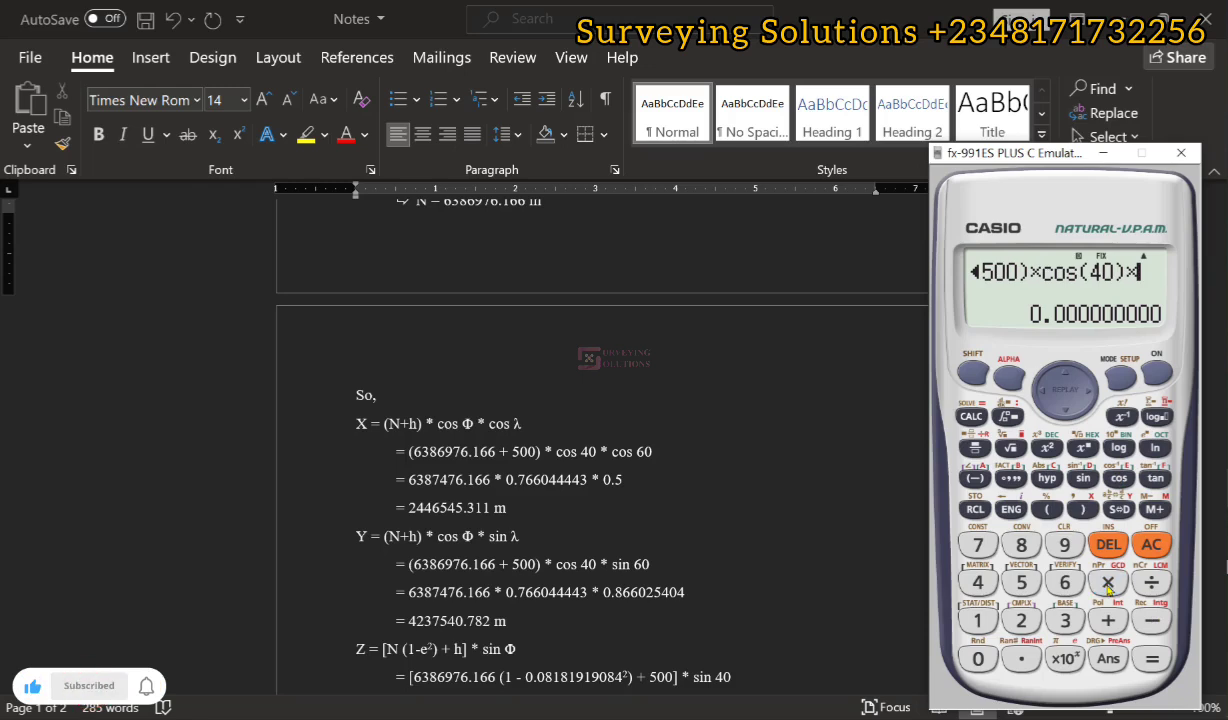
pyautogui.write('cos(60)')
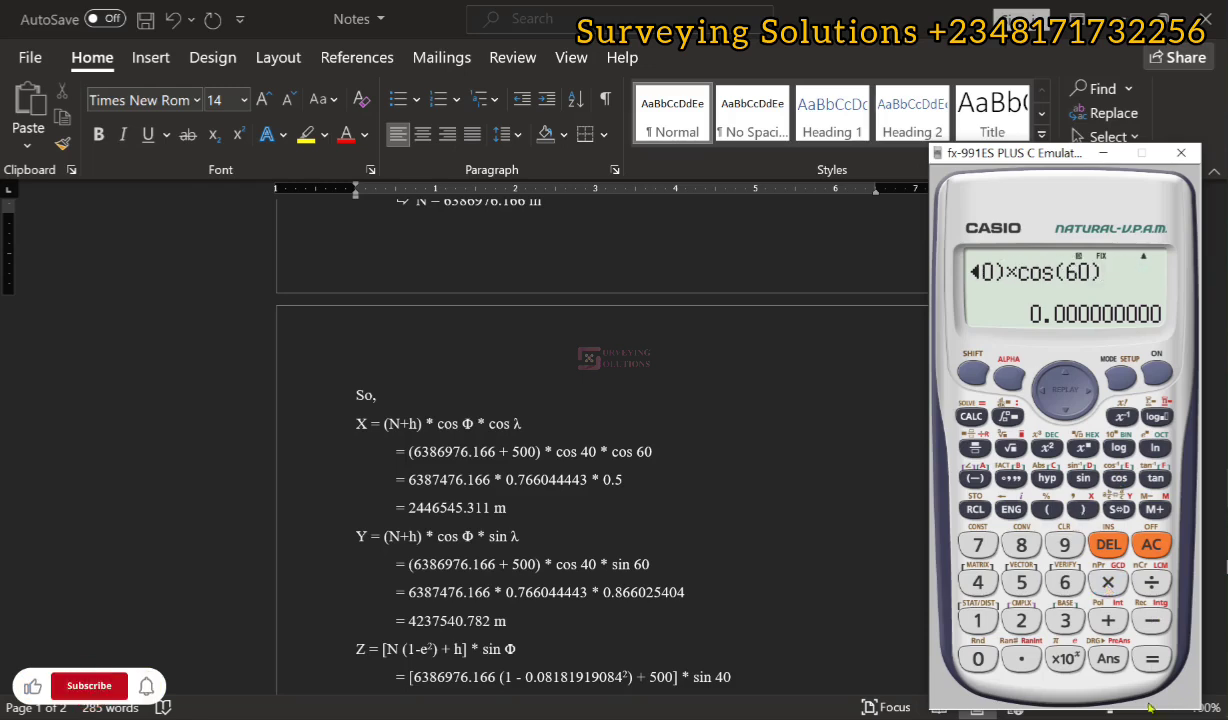
pyautogui.press('Return')
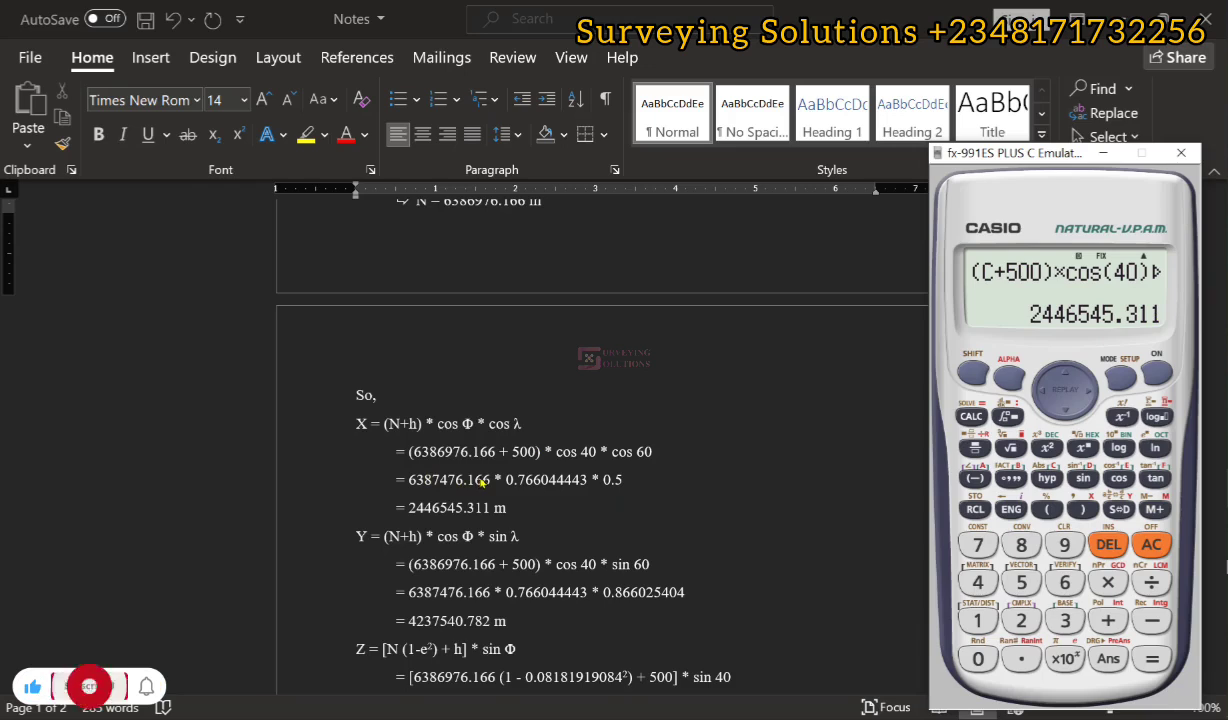
# Step: Replace cos(60) with sin(60) in the previous expression and evaluate it to obtain the Y coordinate
pyautogui.scroll(-3, 462, 466)
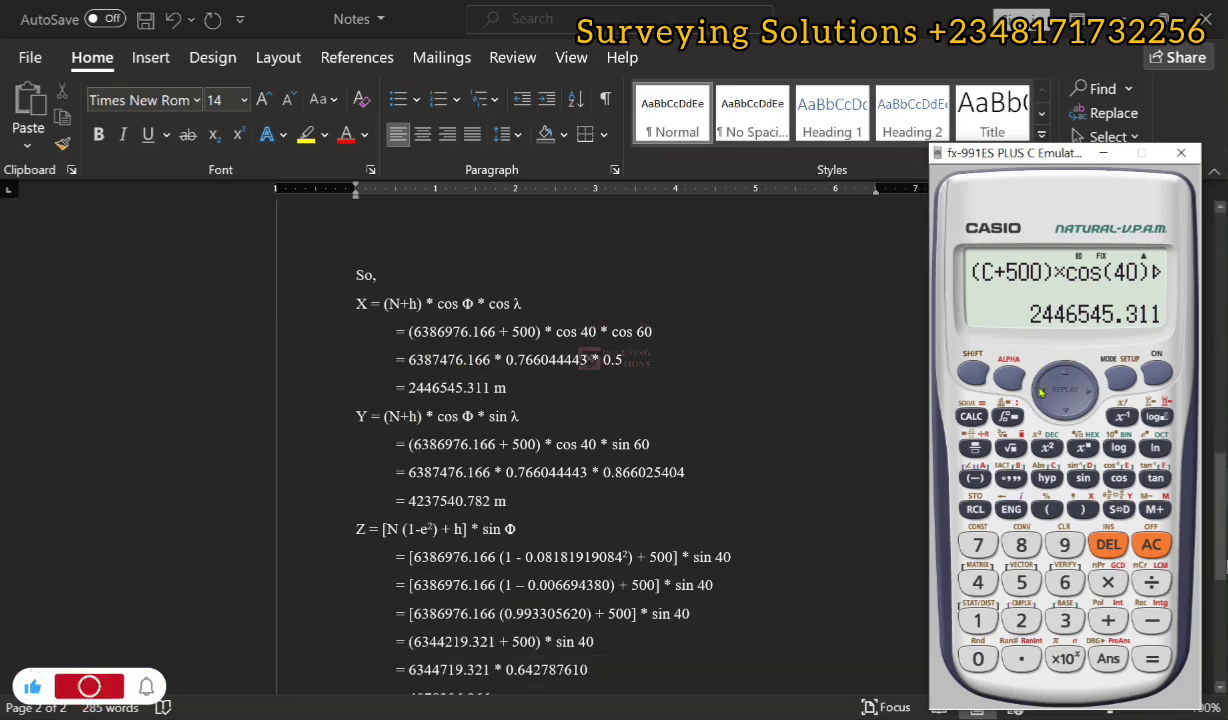
pyautogui.press('Left')
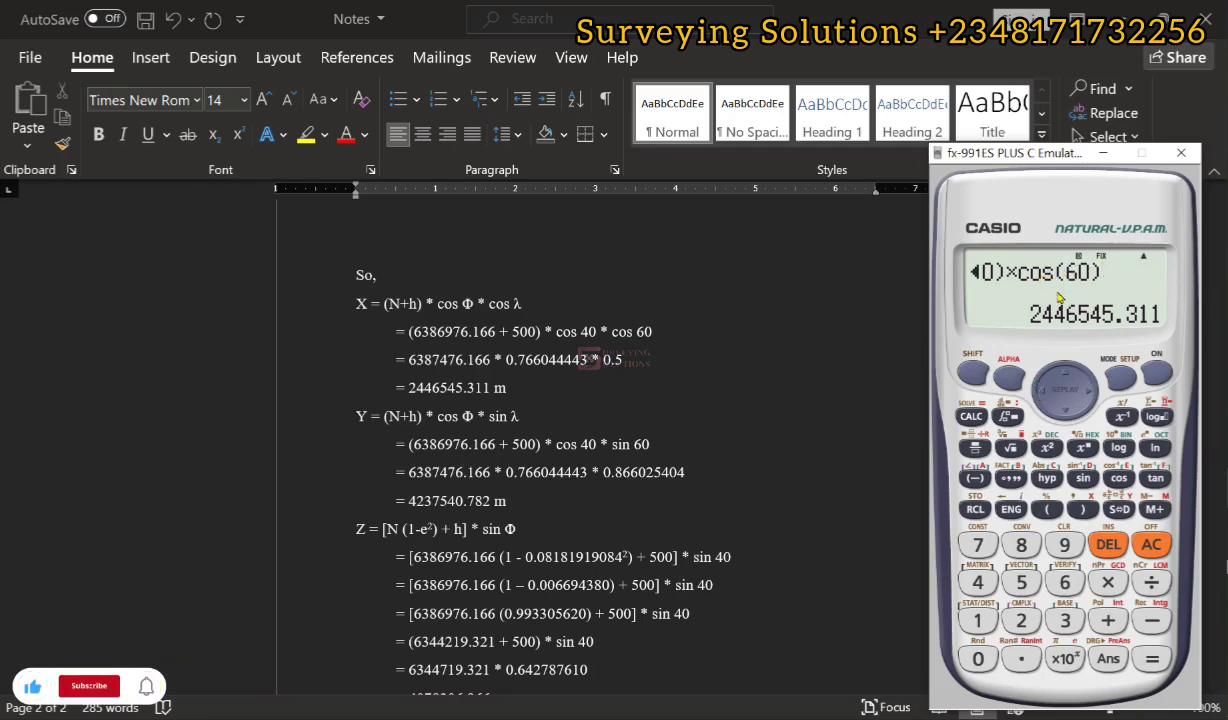
pyautogui.press('Left')
pyautogui.press('Left')
pyautogui.press('Left')
pyautogui.press('Left')
pyautogui.press('Left')
pyautogui.press('Left')
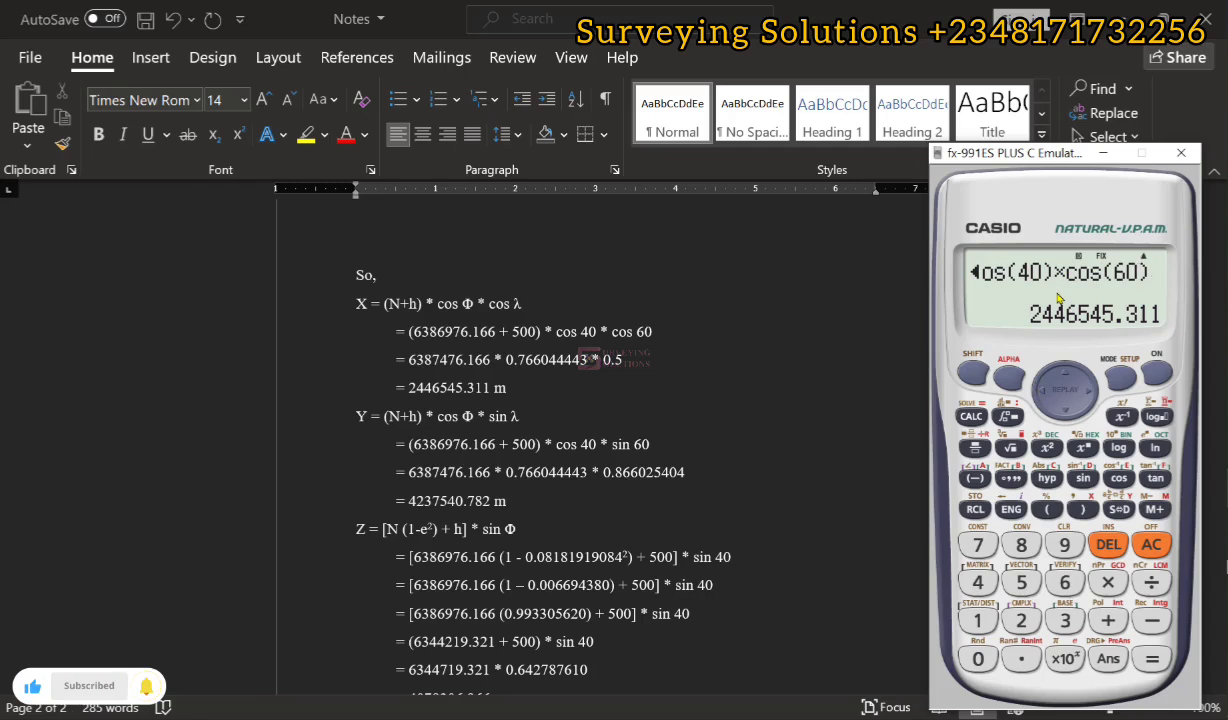
pyautogui.press('Left')
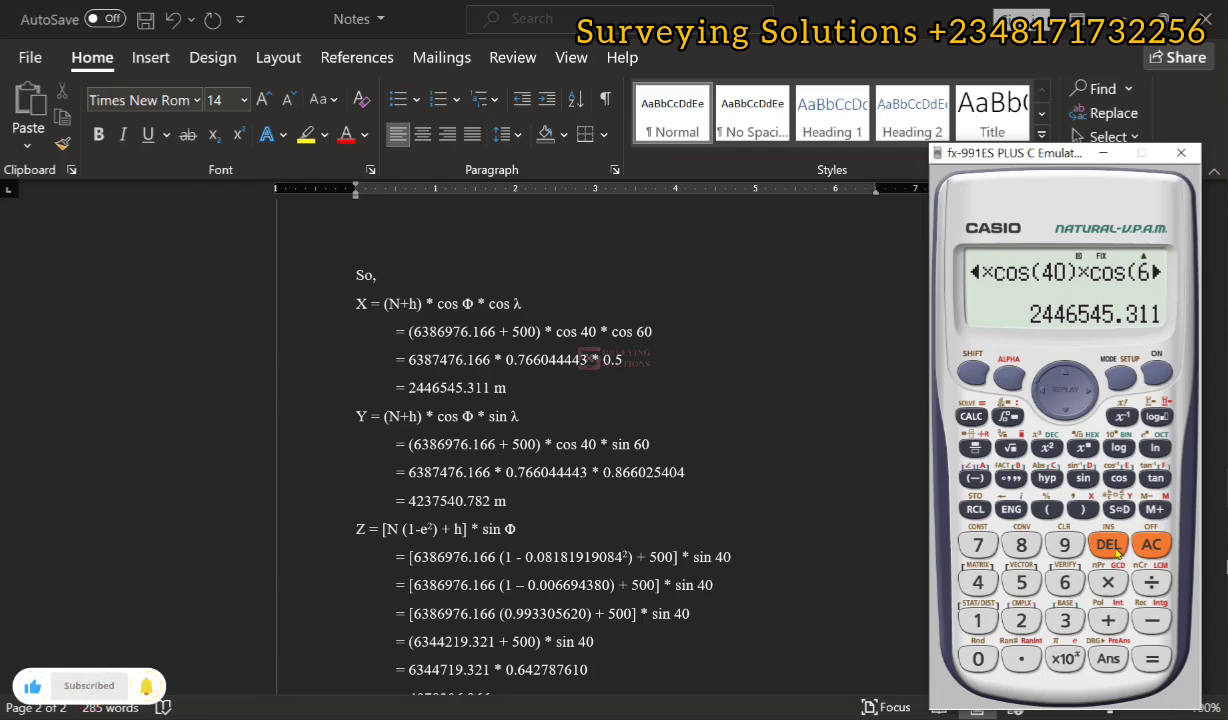
pyautogui.press('Left')
pyautogui.press('Left')
pyautogui.press('Left')
pyautogui.press('Left')
pyautogui.click(1080, 478)
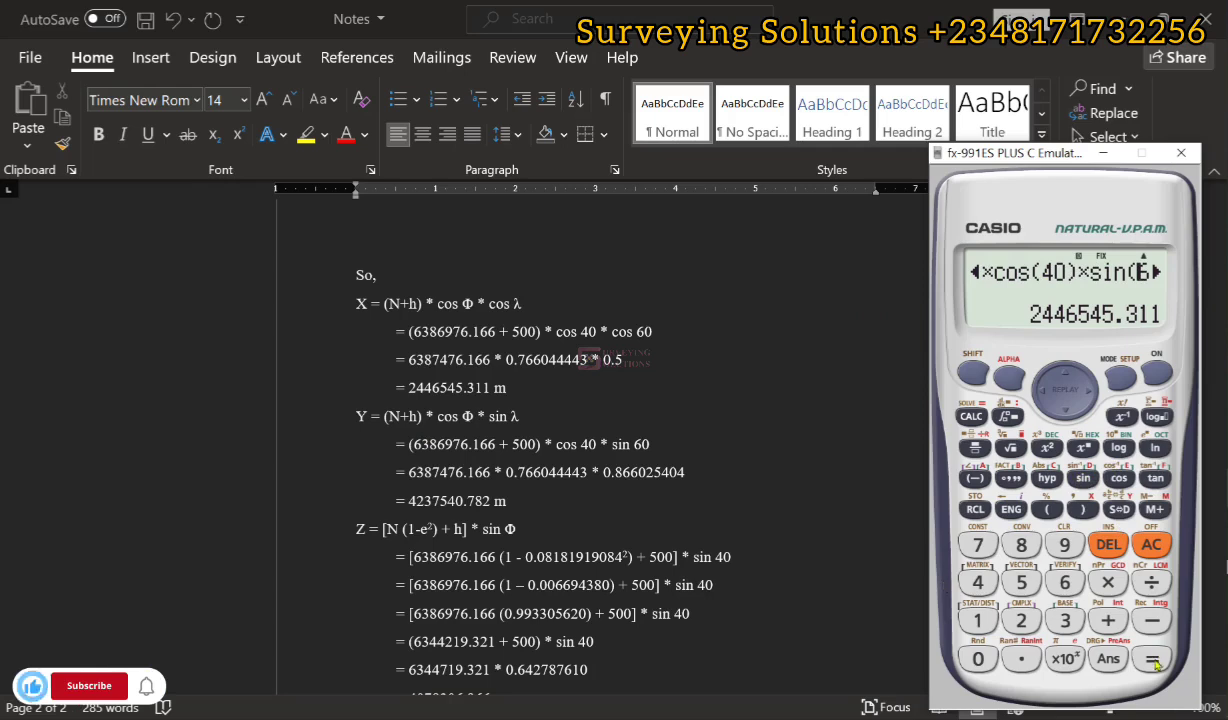
pyautogui.click(1105, 634)
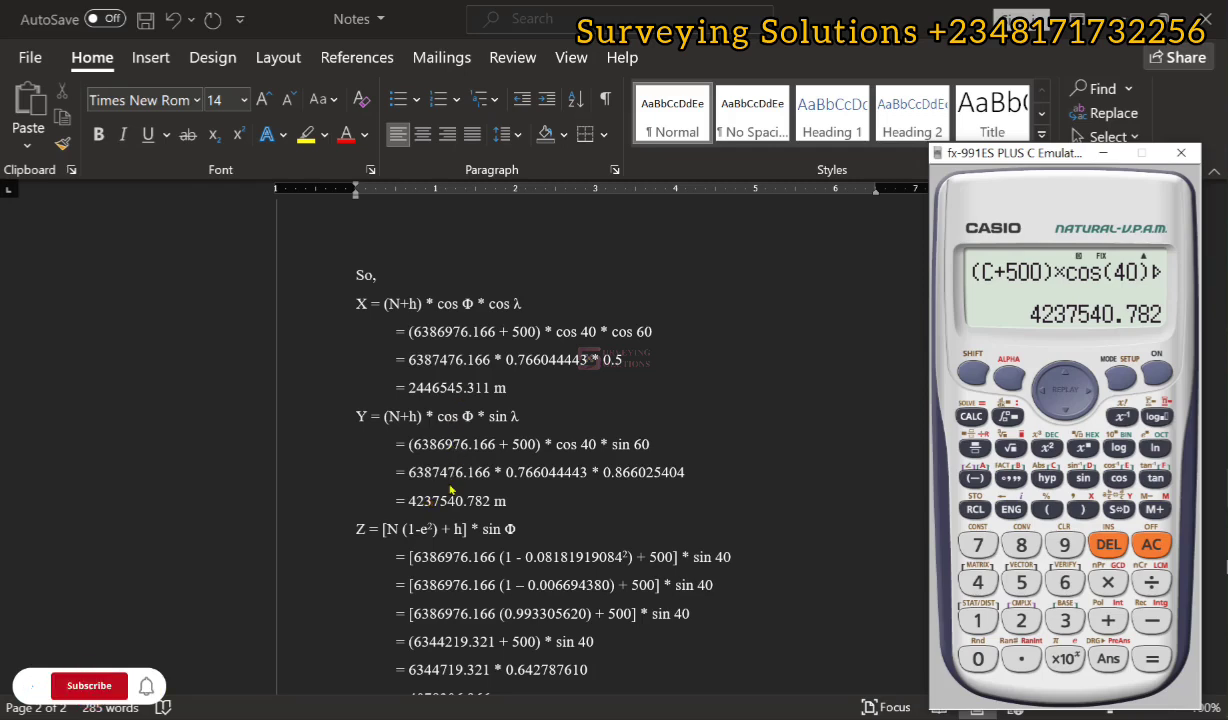
# Step: Square the stored eccentricity E for the Z formula and subtract the answer from 1
pyautogui.scroll(-2, 449, 490)
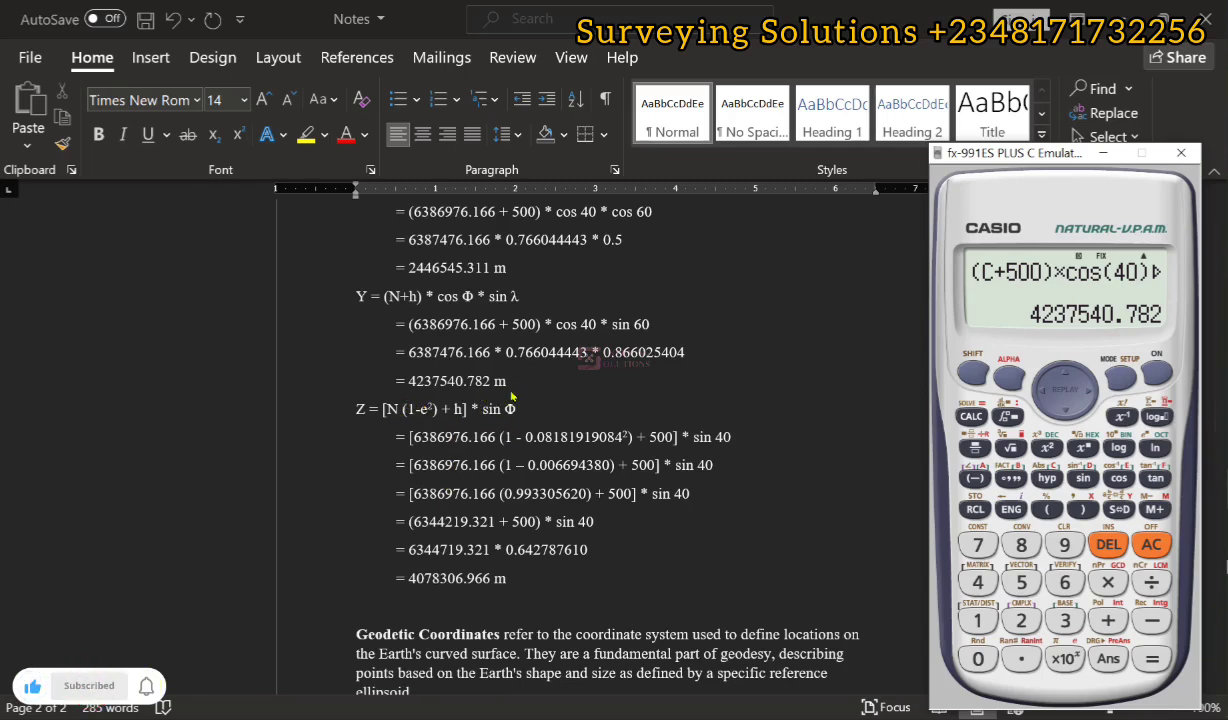
pyautogui.click(1151, 545)
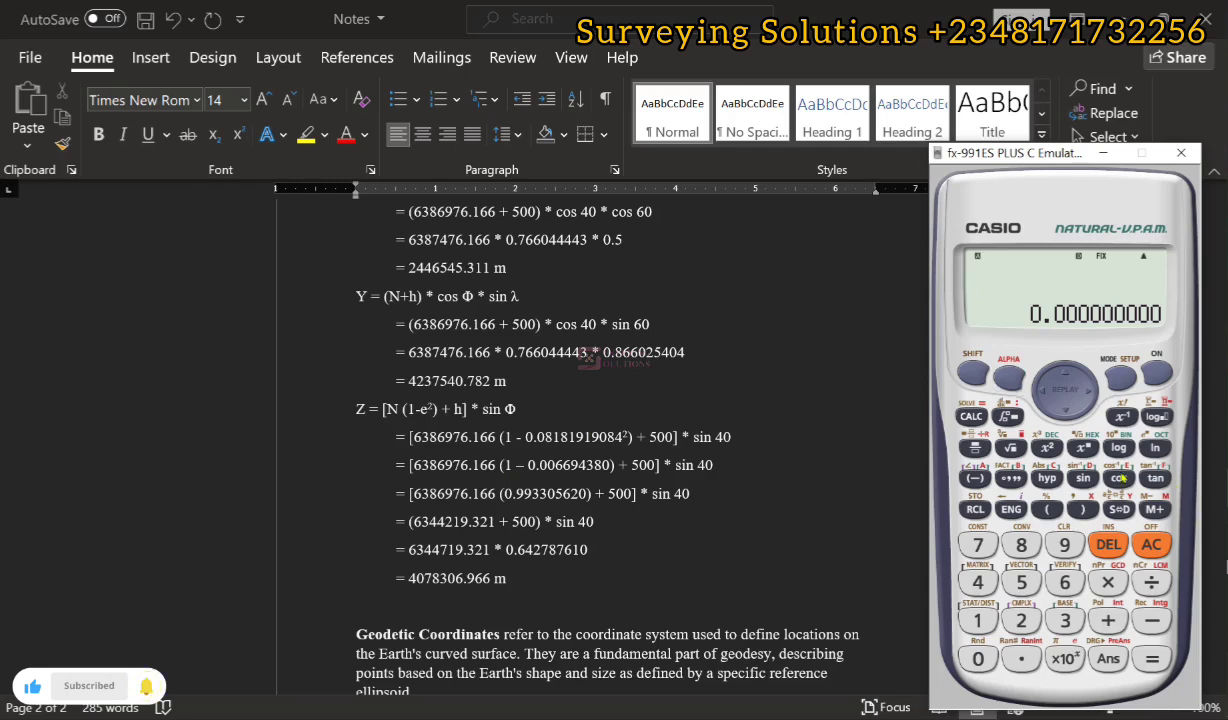
pyautogui.click(1047, 448)
pyautogui.click(1152, 661)
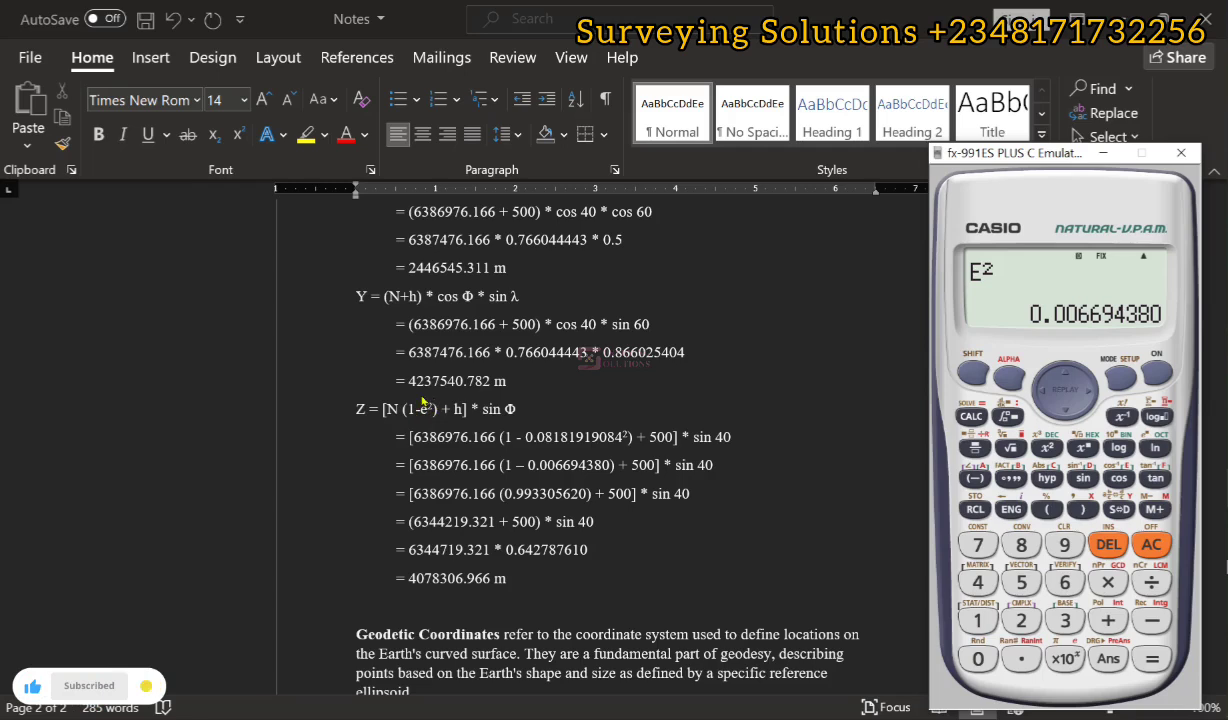
pyautogui.click(977, 621)
pyautogui.click(1152, 621)
pyautogui.click(1103, 659)
pyautogui.press('Return')
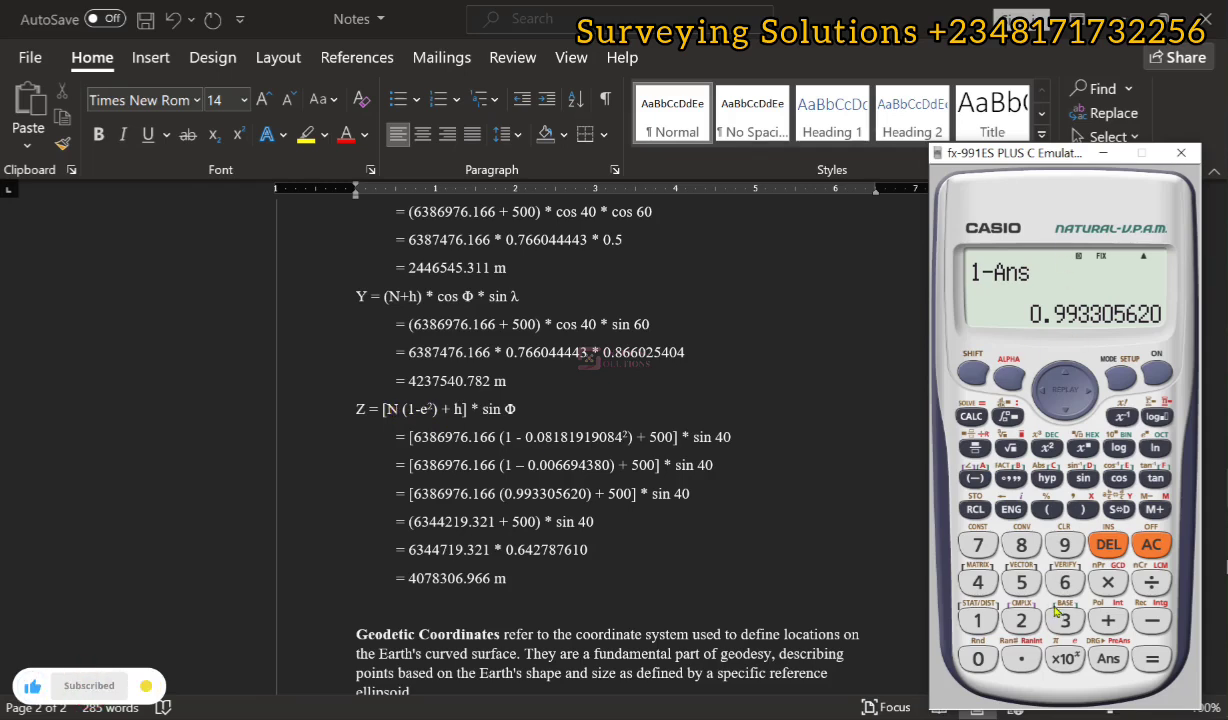
# Step: Multiply the last answer by stored N in variable C and add the height of 500 to the product
pyautogui.press('*')
pyautogui.click(1008, 377)
pyautogui.click(1045, 478)
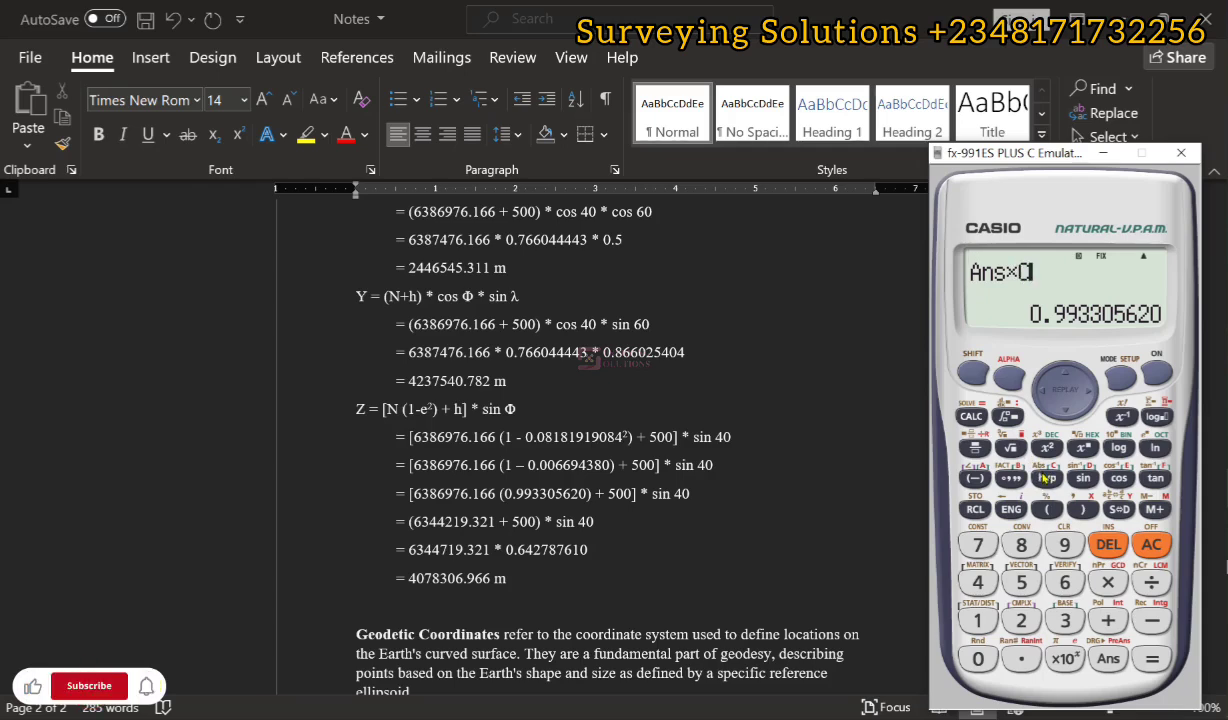
pyautogui.click(1152, 659)
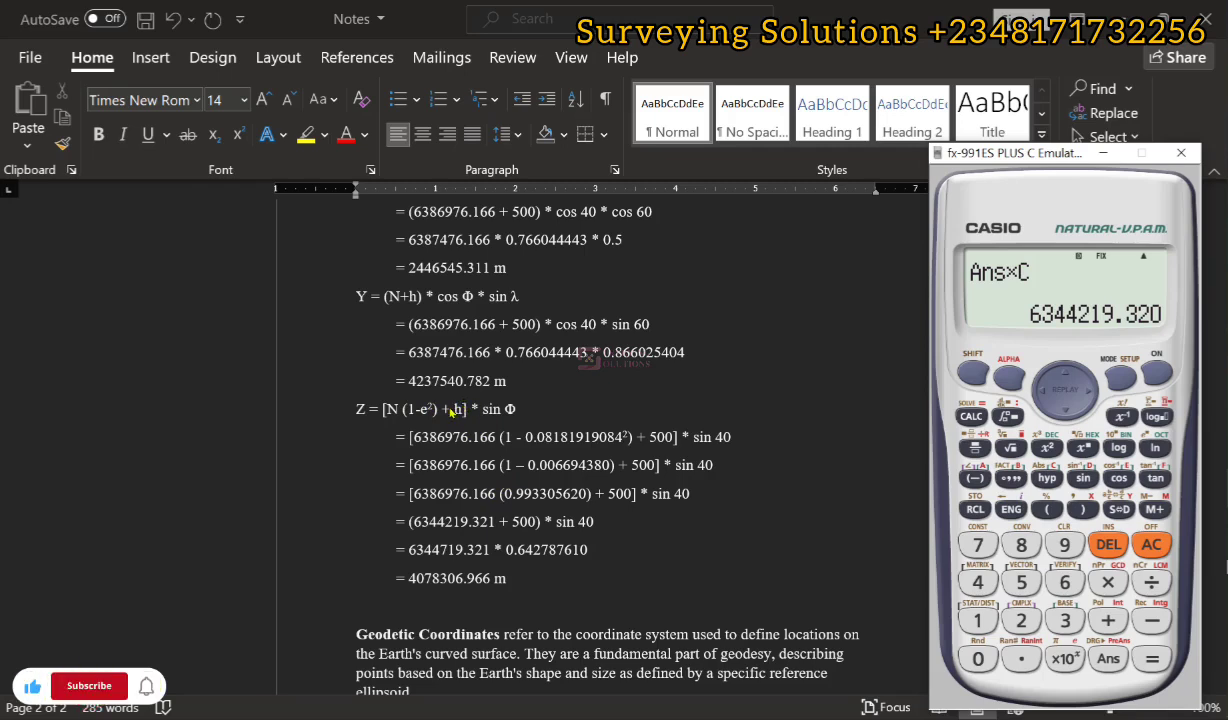
pyautogui.press('BackSpace')
pyautogui.write('+500')
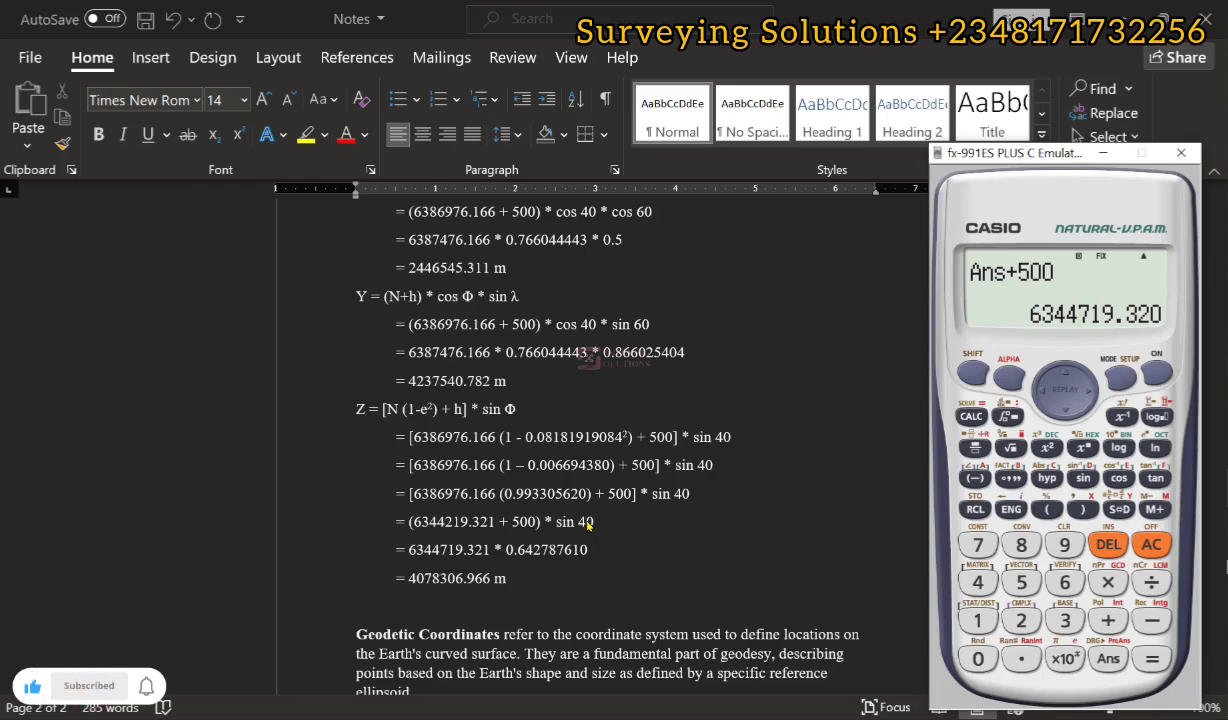
# Step: Multiply the last answer by the sine of 40 to obtain the Z coordinate
pyautogui.press('*')
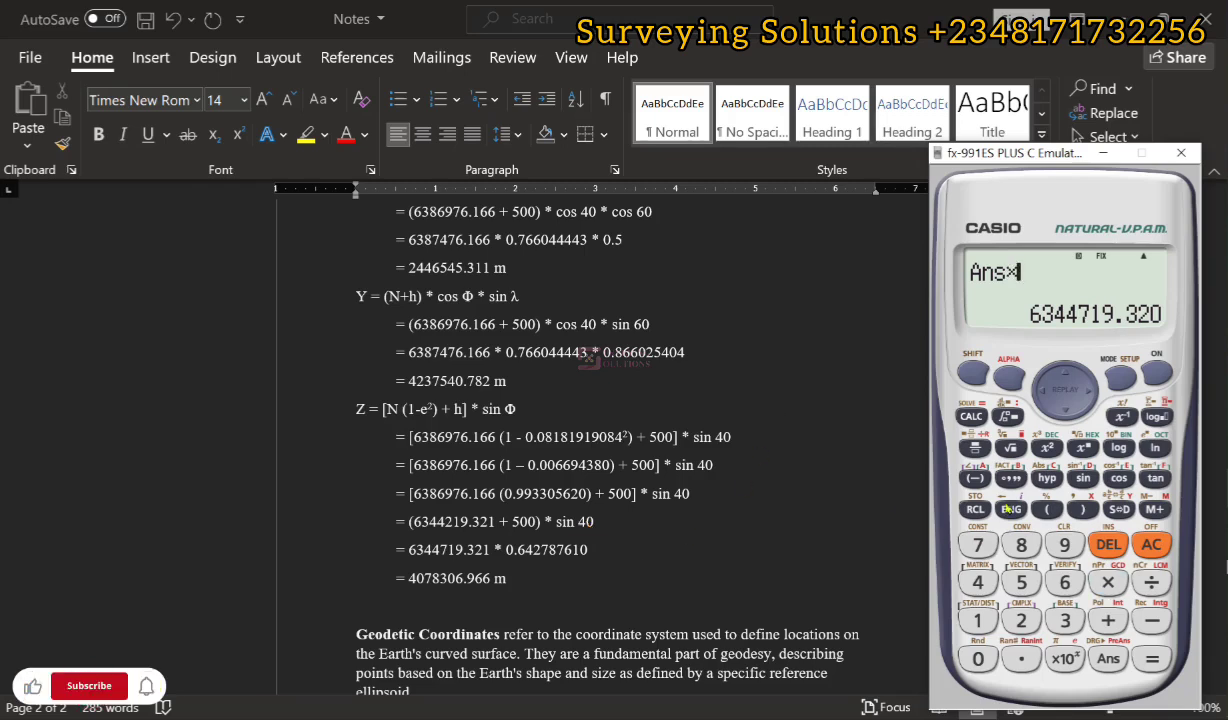
pyautogui.click(1085, 478)
pyautogui.write('40')
pyautogui.press('Return')
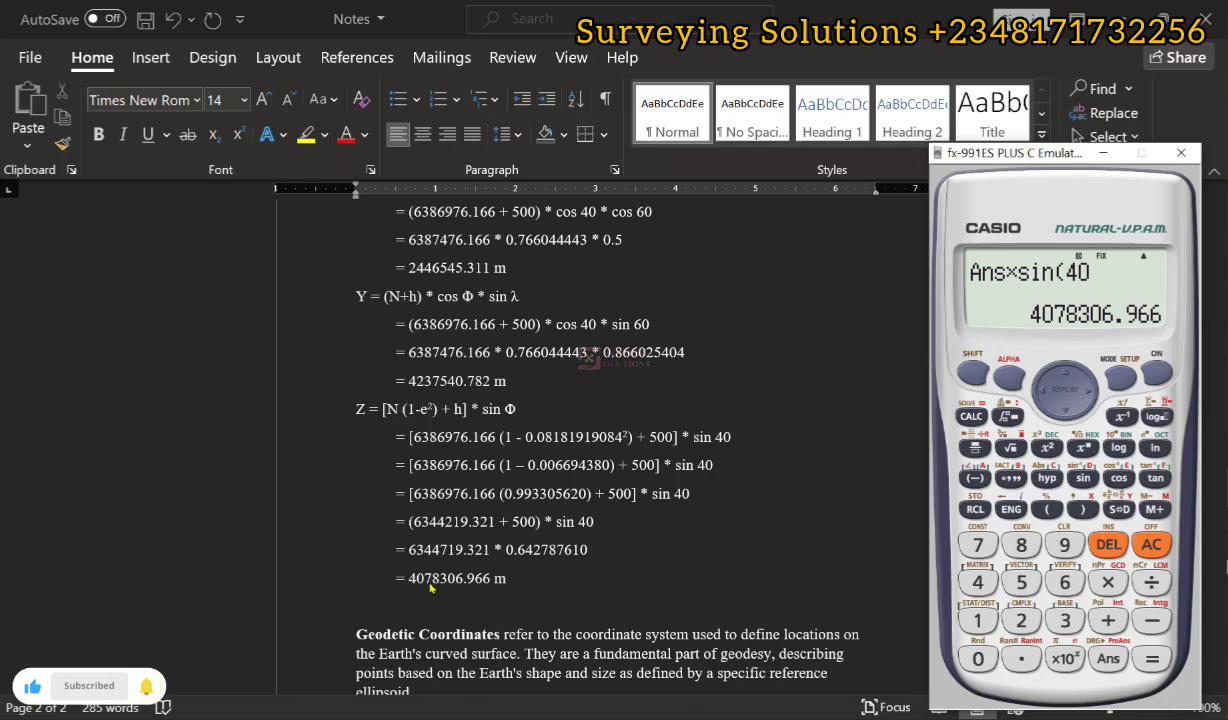
# Step: Review the worked X, Y and Z solutions, the given data and the derivation of N in the notes
pyautogui.scroll(3, 478, 490)
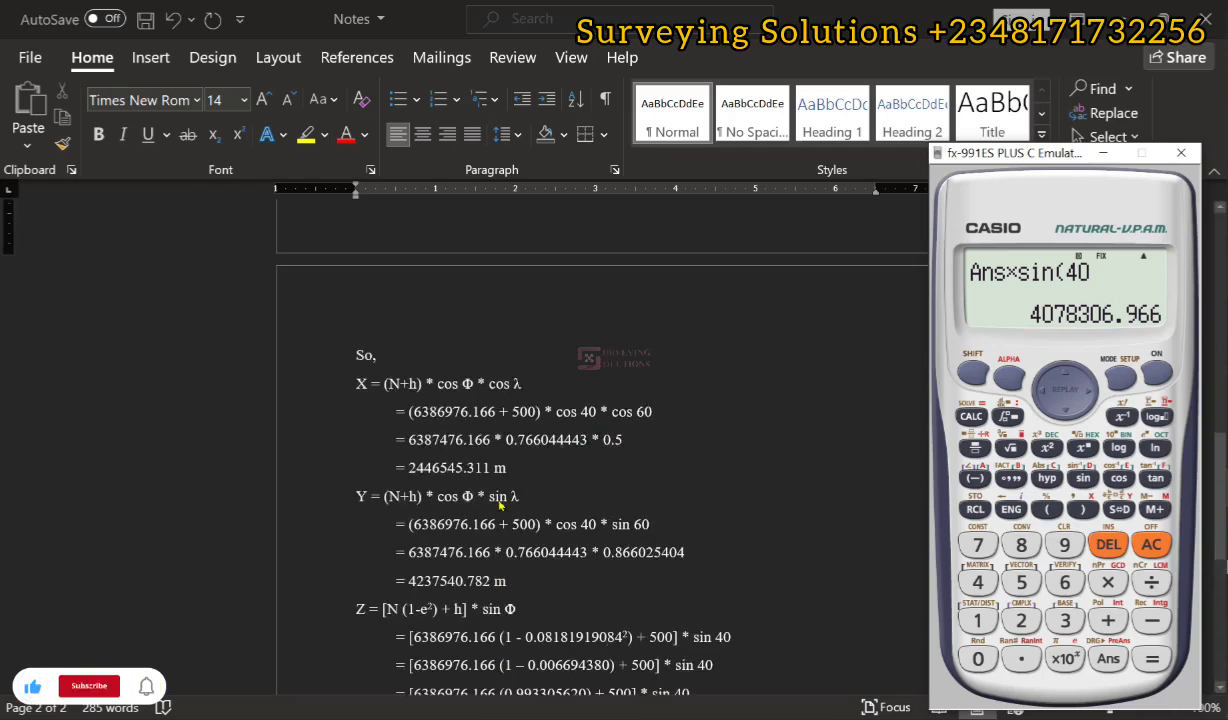
pyautogui.scroll(-1, 500, 507)
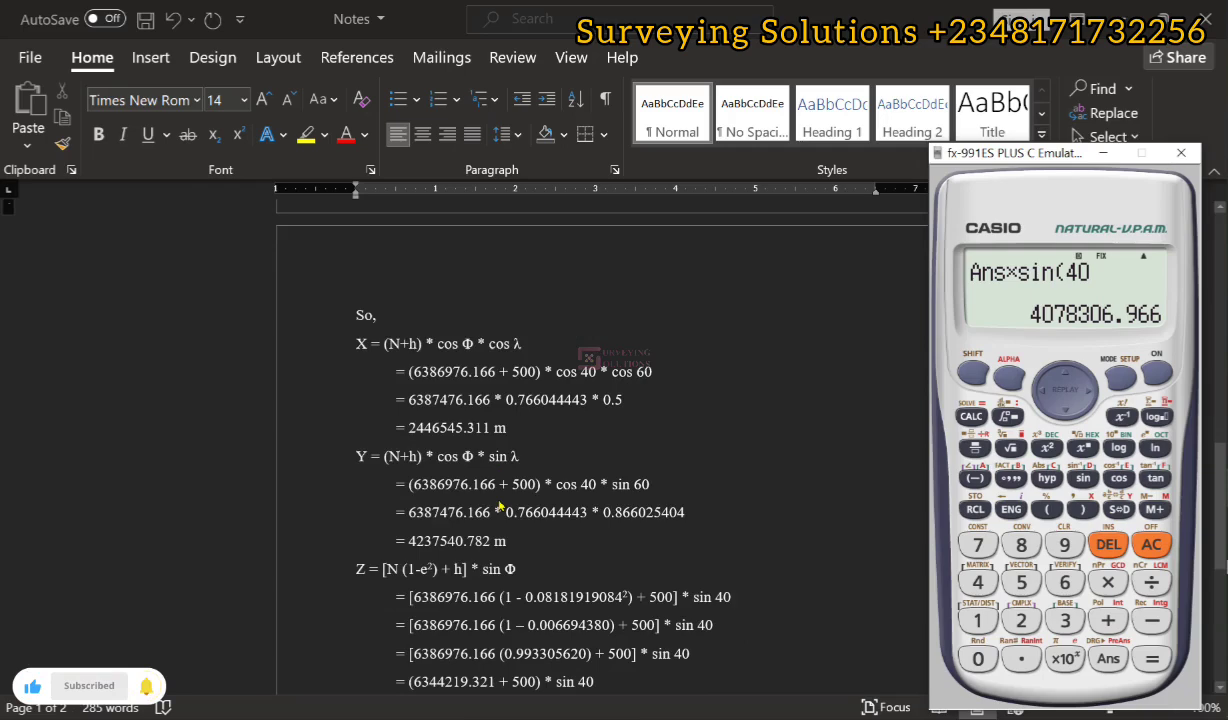
pyautogui.scroll(-1, 500, 506)
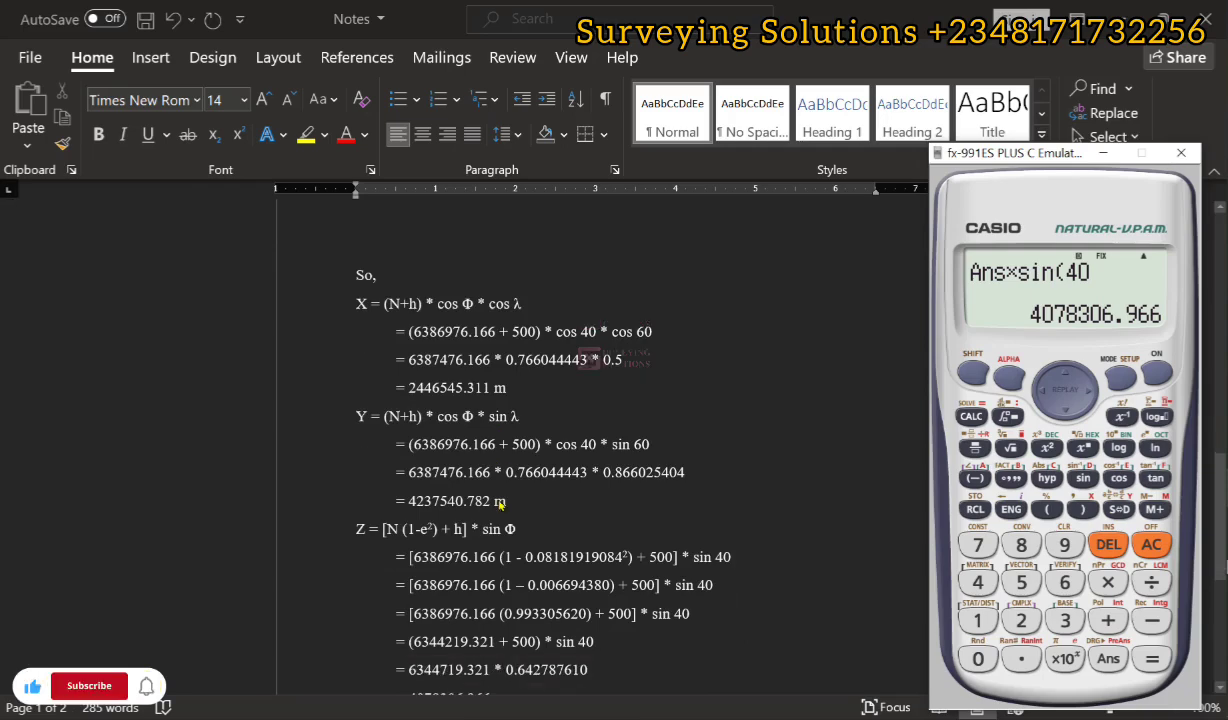
pyautogui.scroll(20, 500, 503)
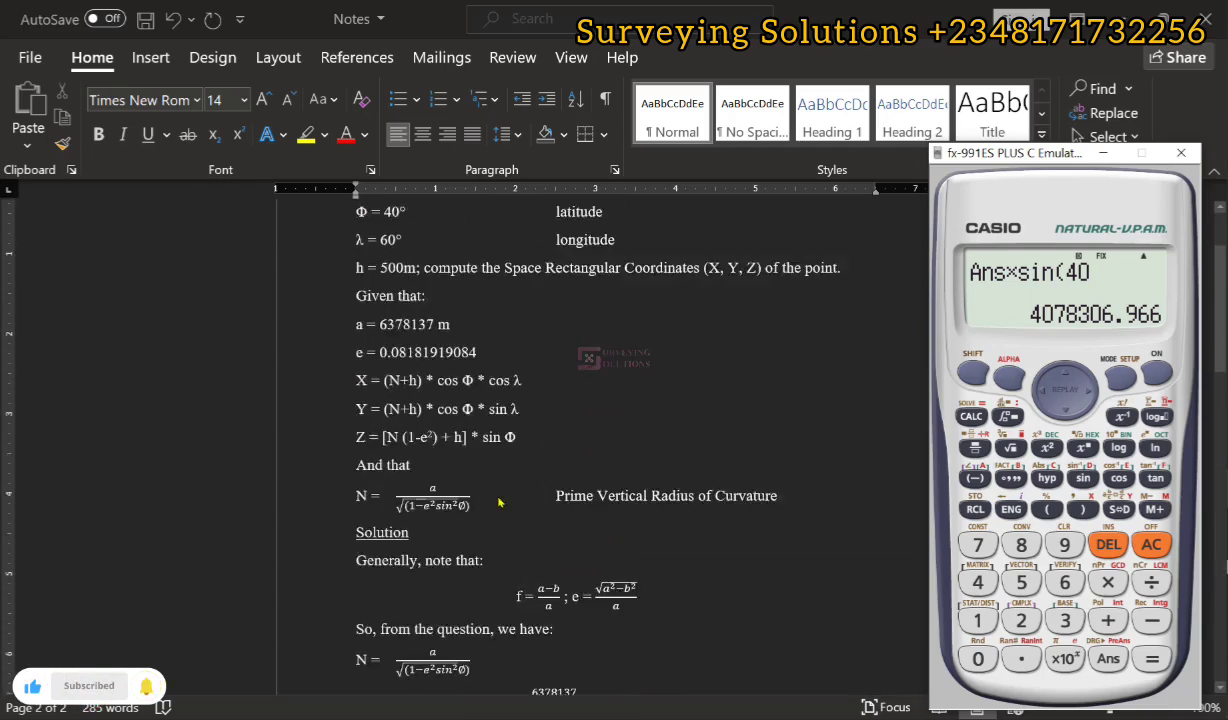
pyautogui.scroll(2, 500, 503)
pyautogui.scroll(-7, 500, 503)
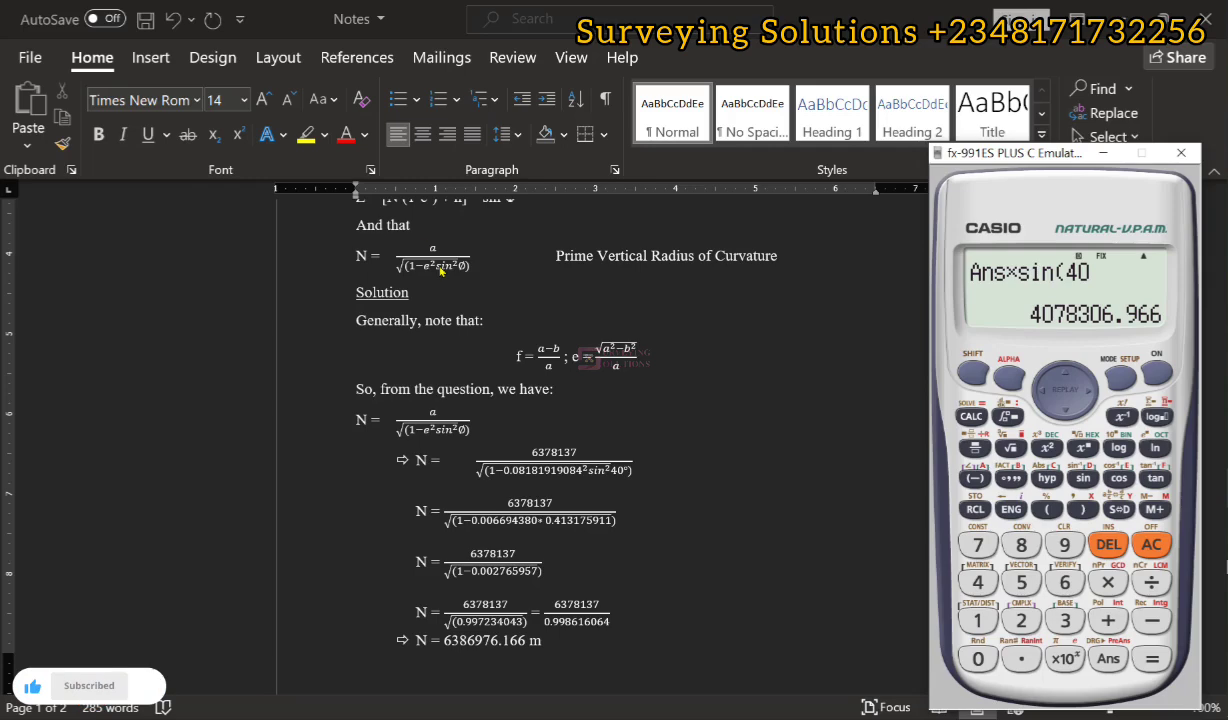
# Step: Check the X, Y and Z results against the given coordinates and read the closing definitions of Geodetic Coordinates and Rectangular Coordinate System
pyautogui.scroll(-3, 491, 353)
pyautogui.scroll(-6, 491, 426)
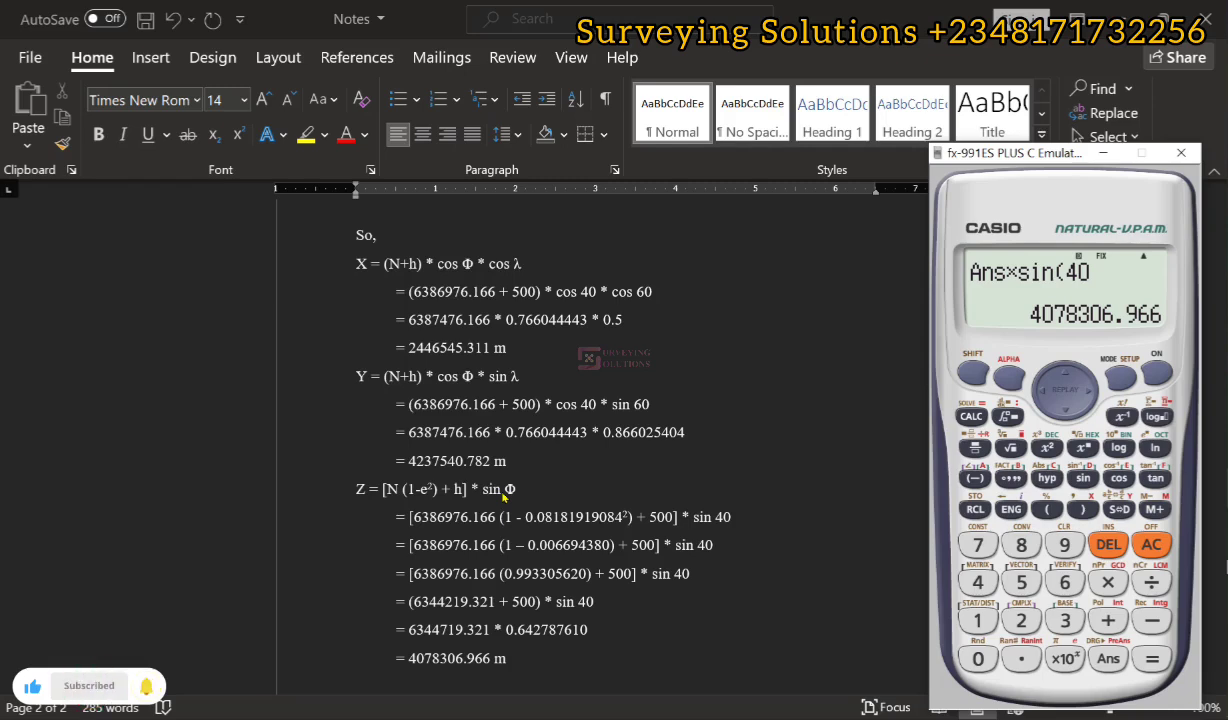
pyautogui.scroll(-3, 504, 497)
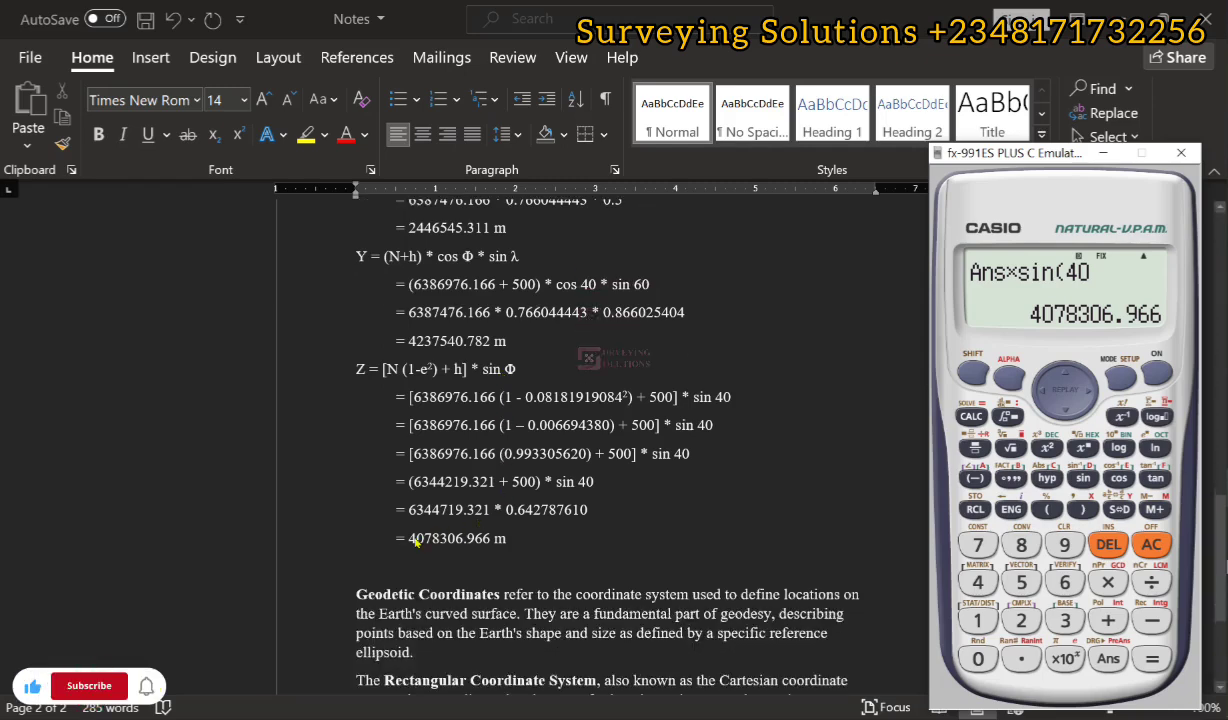
pyautogui.scroll(-2, 416, 540)
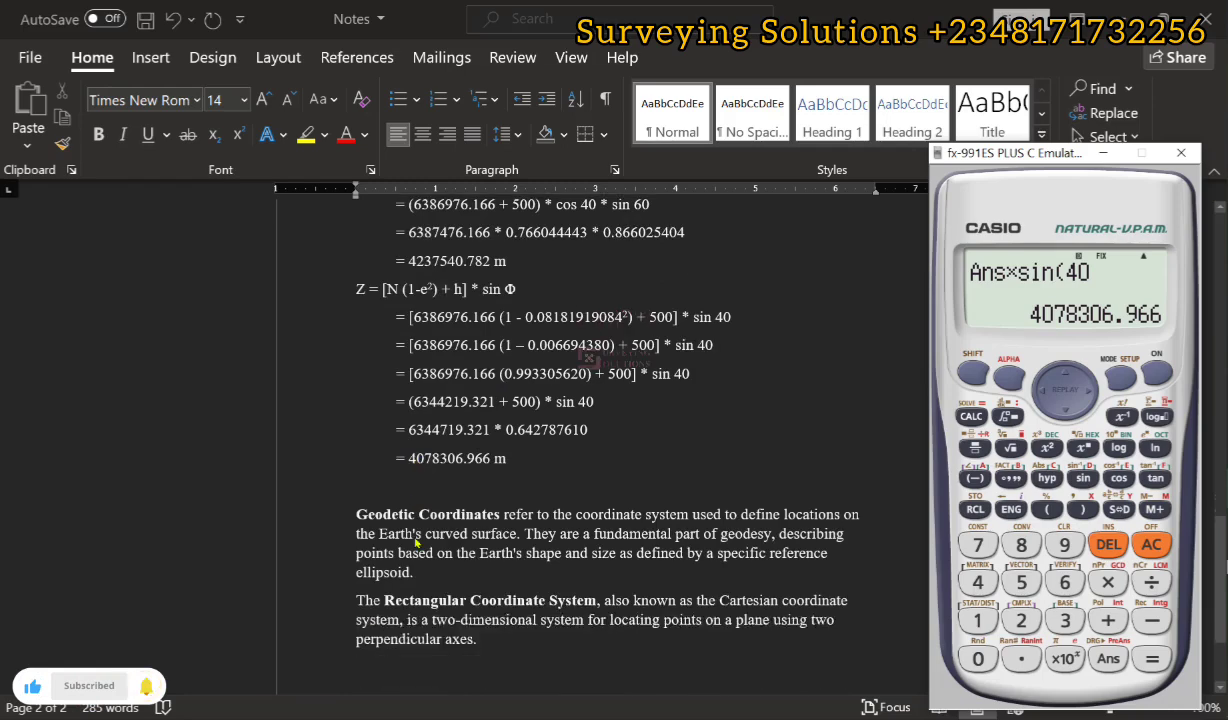
pyautogui.scroll(5, 432, 458)
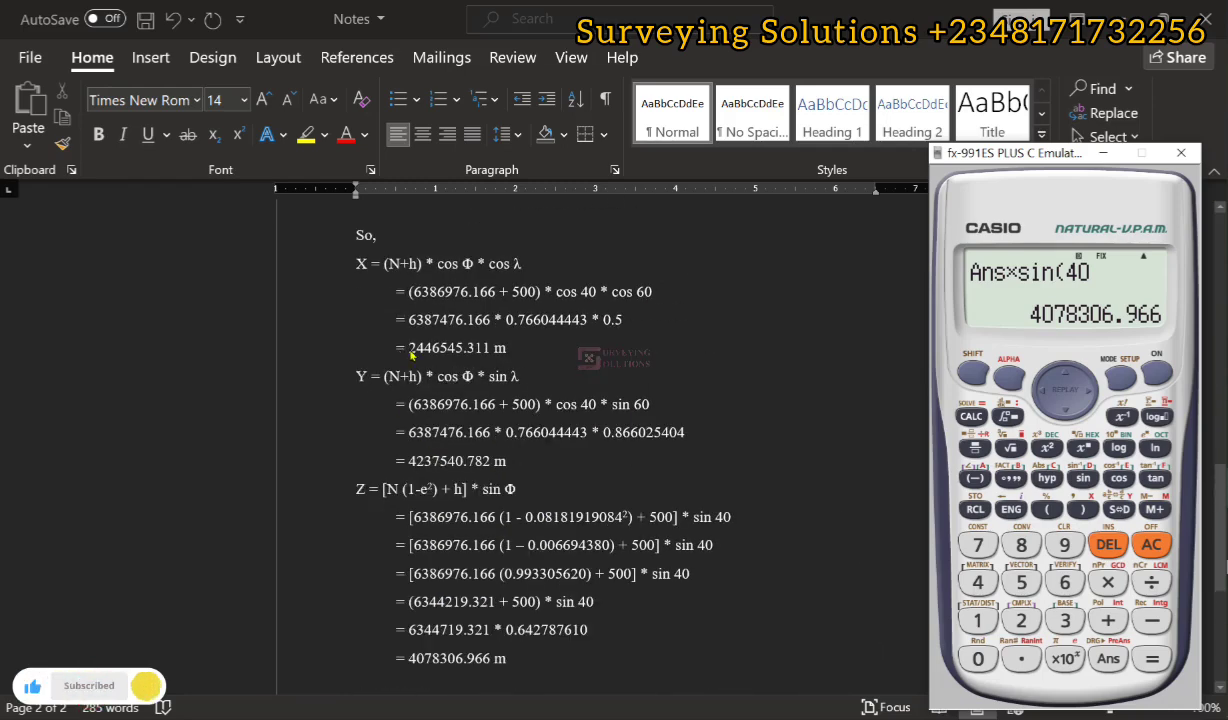
pyautogui.scroll(20, 410, 355)
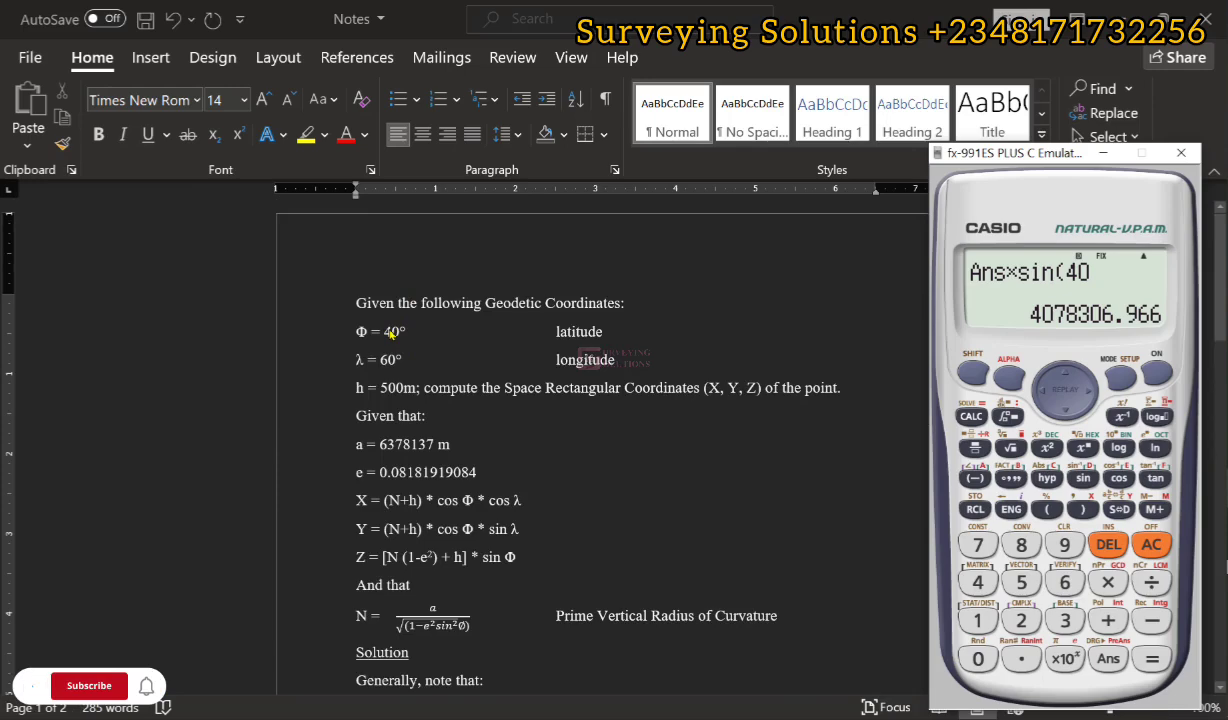
pyautogui.scroll(-4, 384, 452)
pyautogui.scroll(-15, 455, 462)
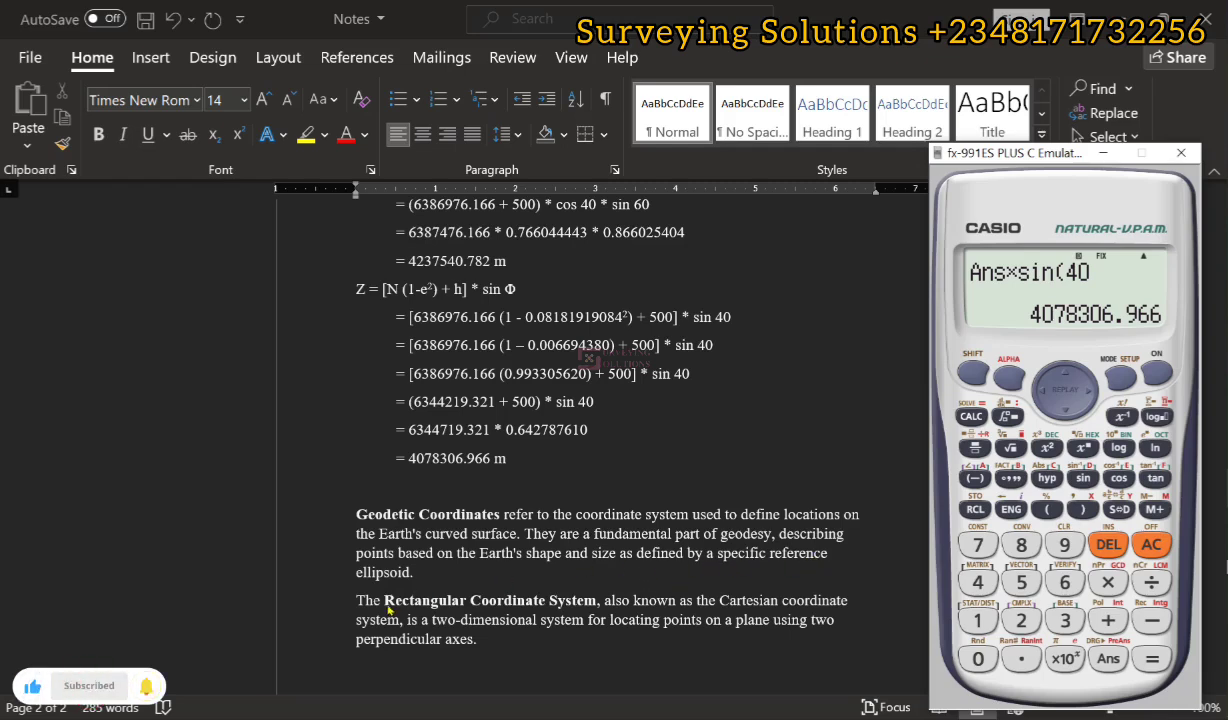
pyautogui.scroll(-2, 428, 598)
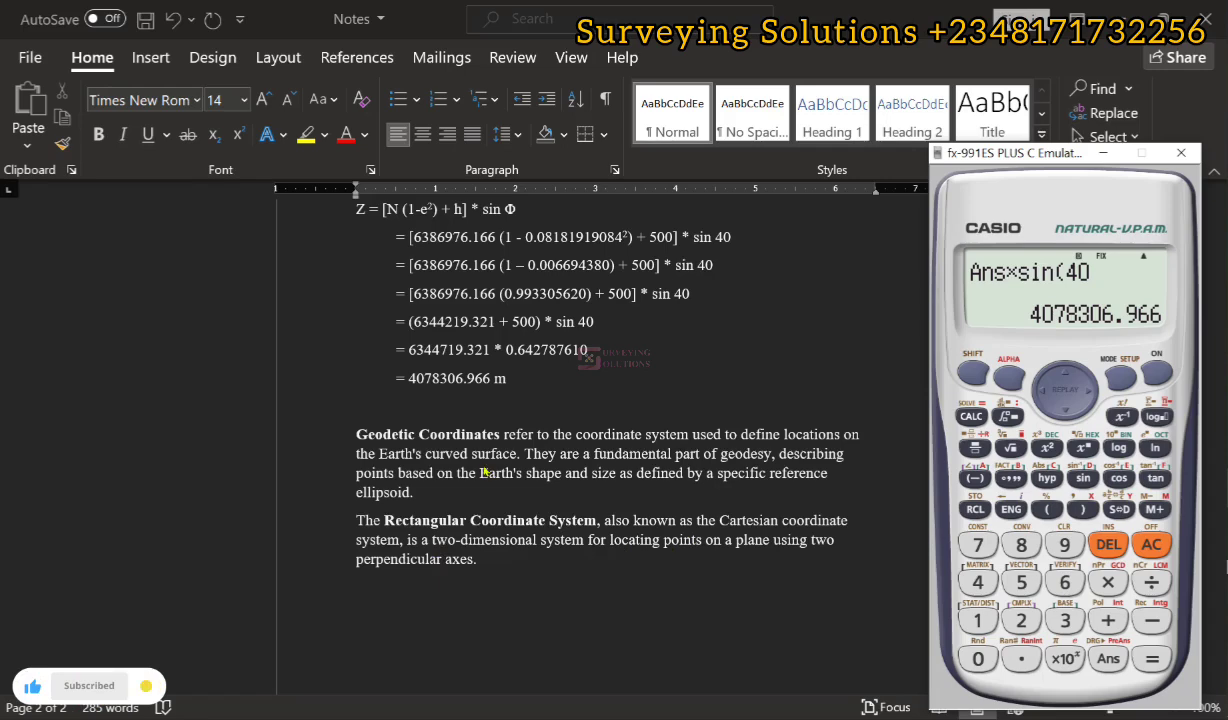
pyautogui.scroll(5, 485, 472)
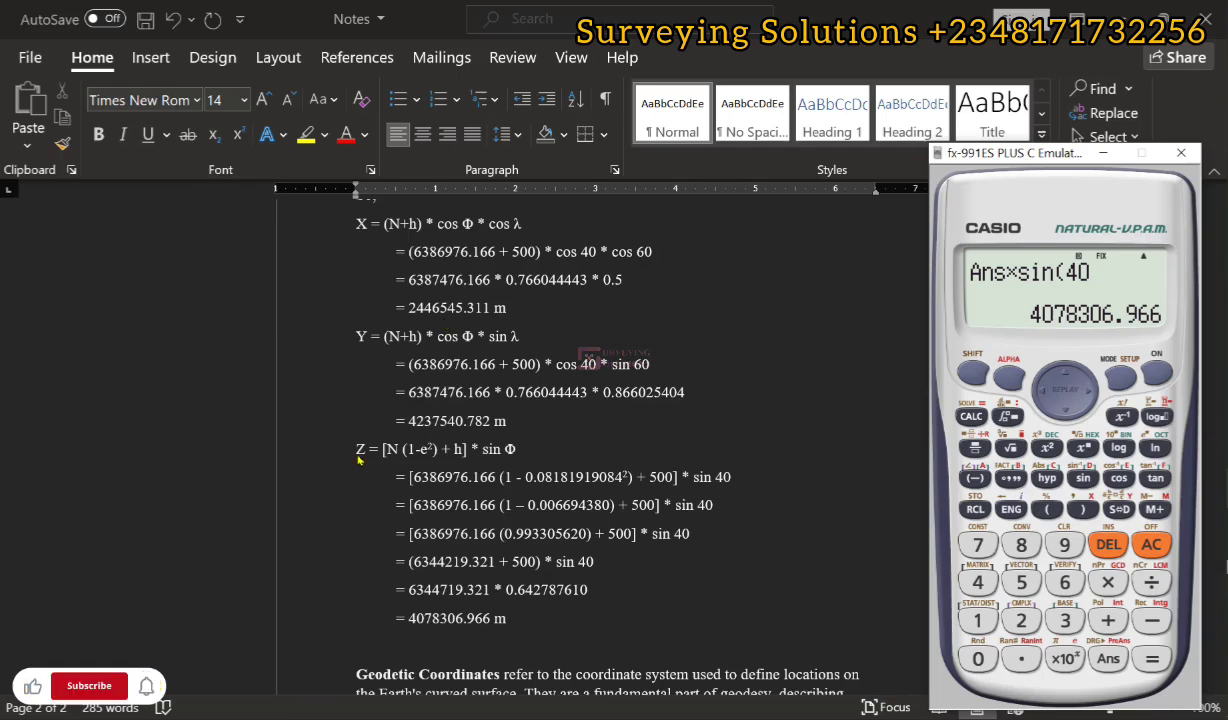
pyautogui.scroll(-3, 445, 485)
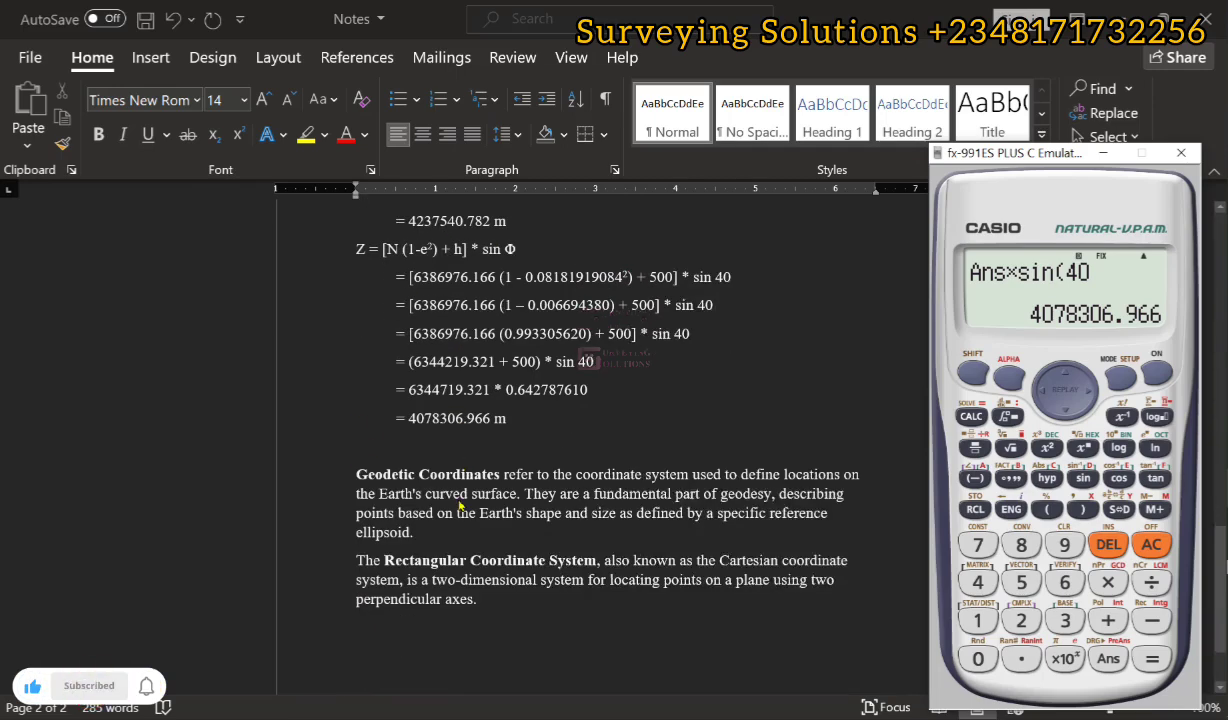
# Step: Recap the whole solution in the notes, from the given data and formulas through the N derivation to the X, Y and Z workings
pyautogui.scroll(3, 461, 506)
pyautogui.scroll(-1, 450, 480)
pyautogui.scroll(1, 441, 454)
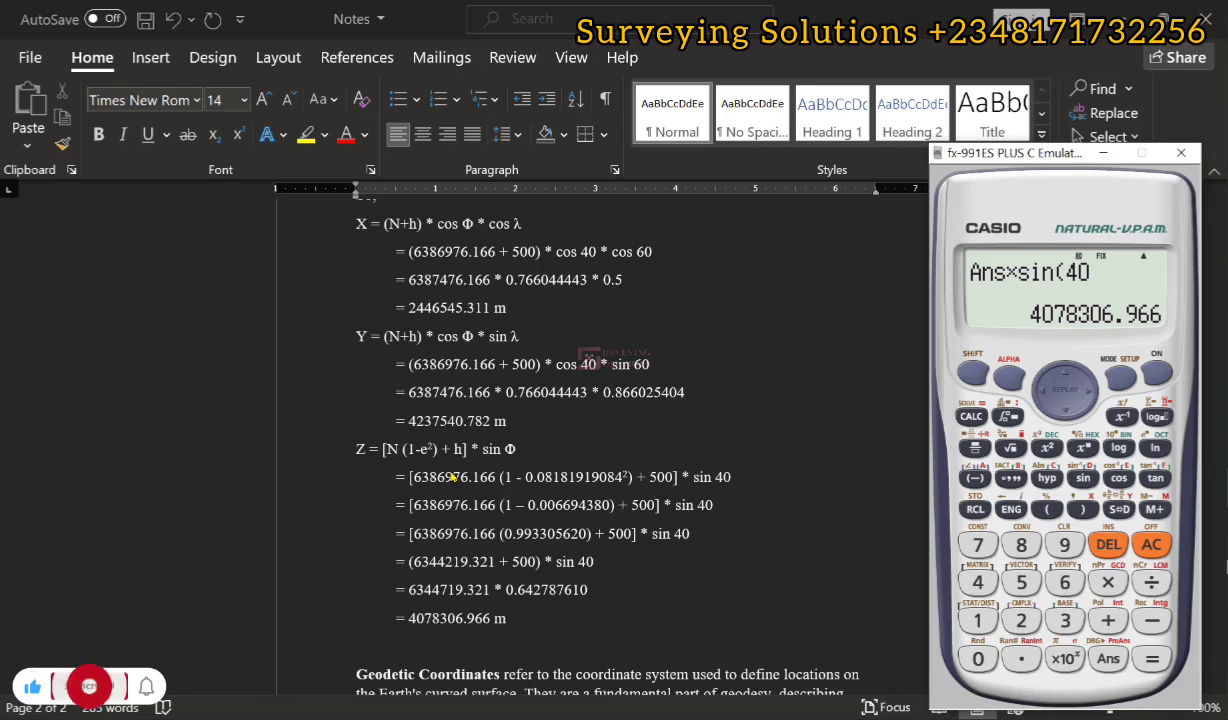
pyautogui.scroll(3, 451, 479)
pyautogui.scroll(12, 451, 479)
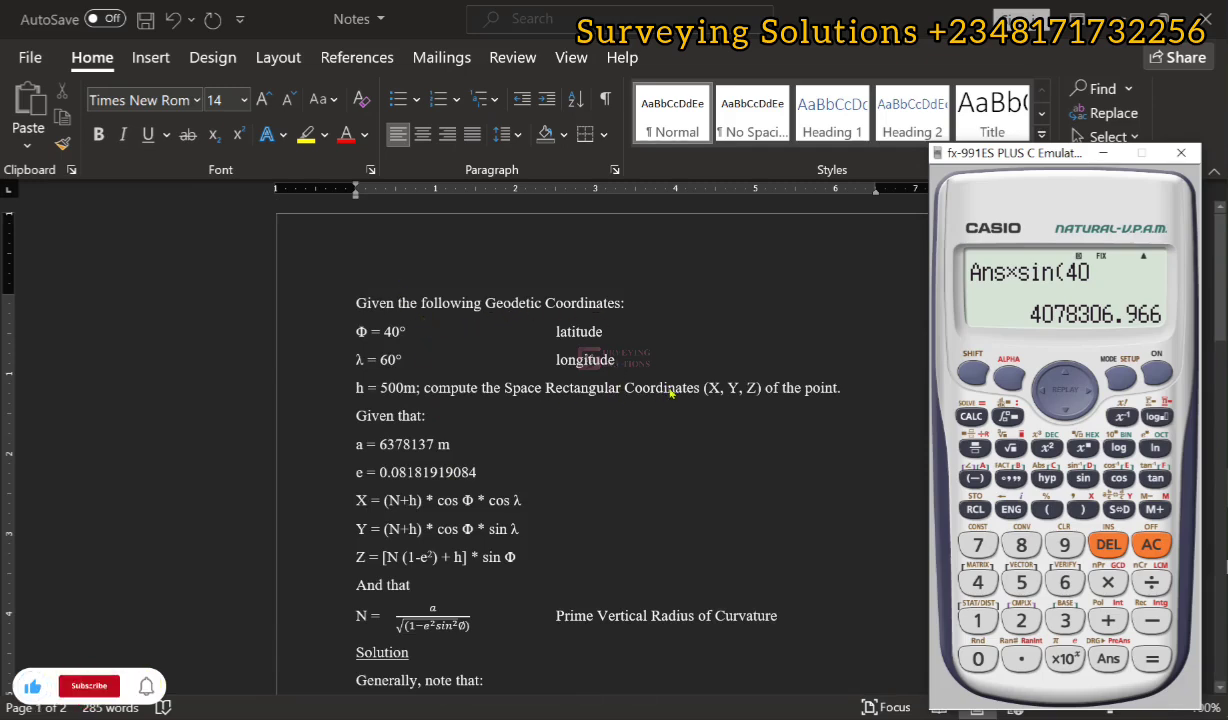
pyautogui.scroll(-2, 529, 376)
pyautogui.scroll(-9, 529, 376)
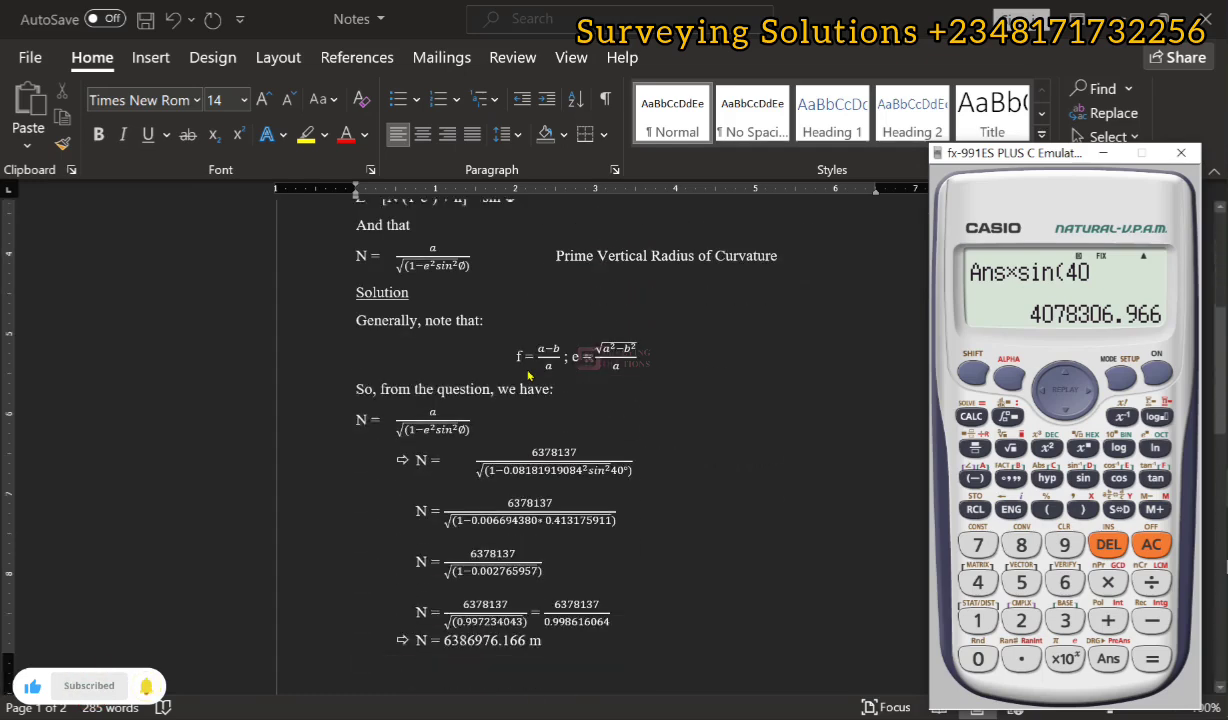
pyautogui.scroll(-8, 529, 376)
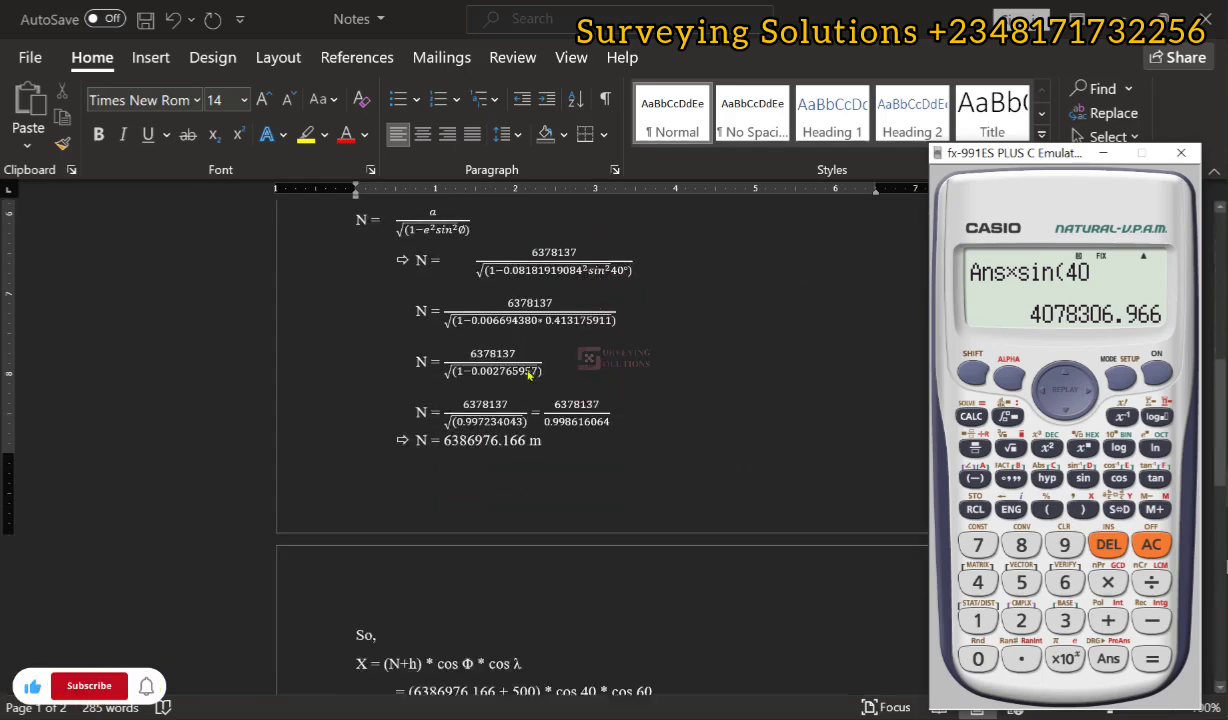
pyautogui.scroll(-7, 529, 376)
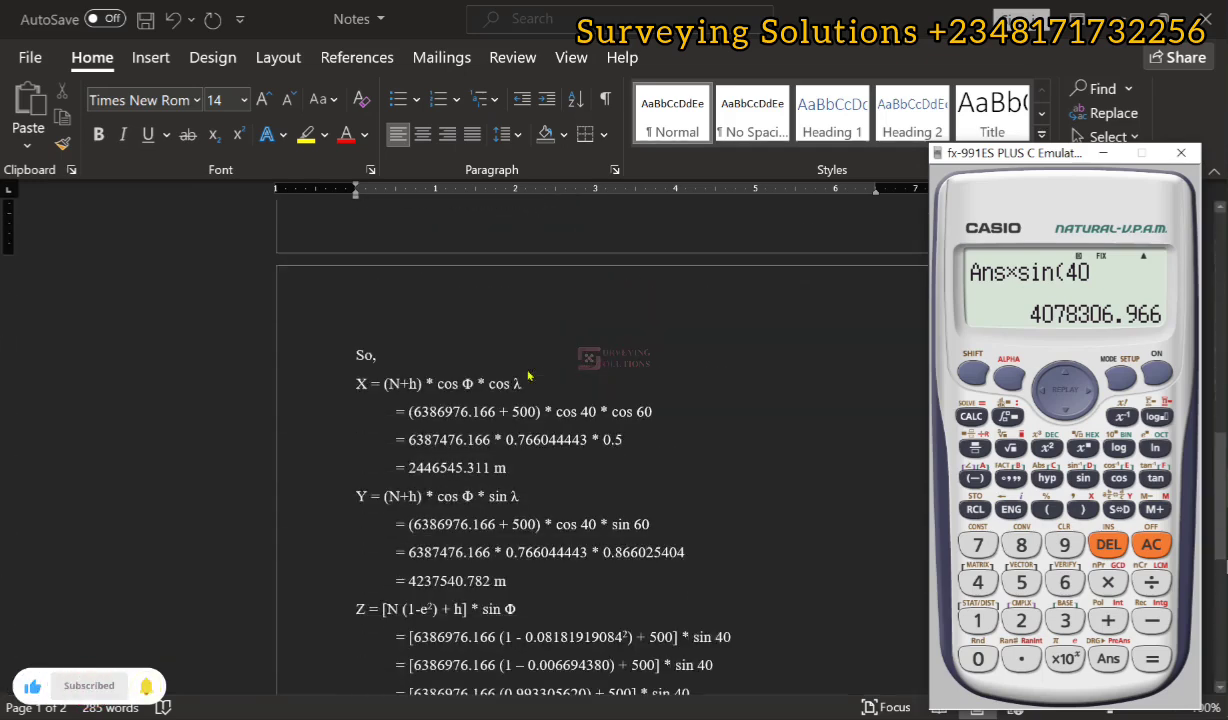